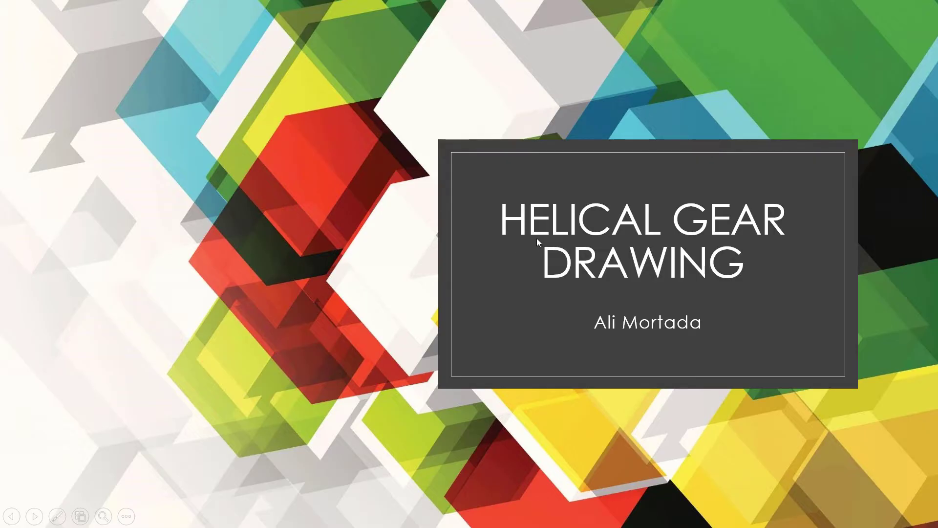
Step: Show the helical Gear Geometry slide's circle diagram, gear picture, pressure-angle label and helix-angle/module sketch
click(670, 280)
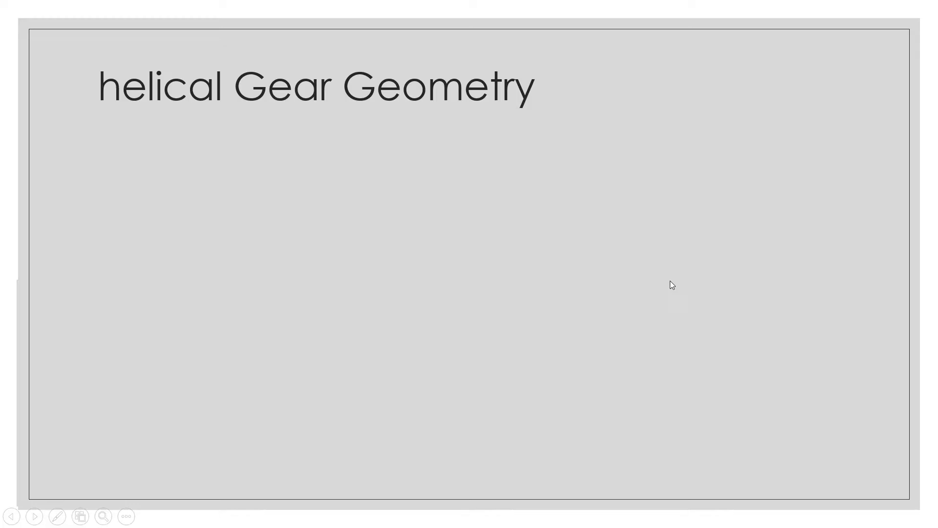
click(670, 286)
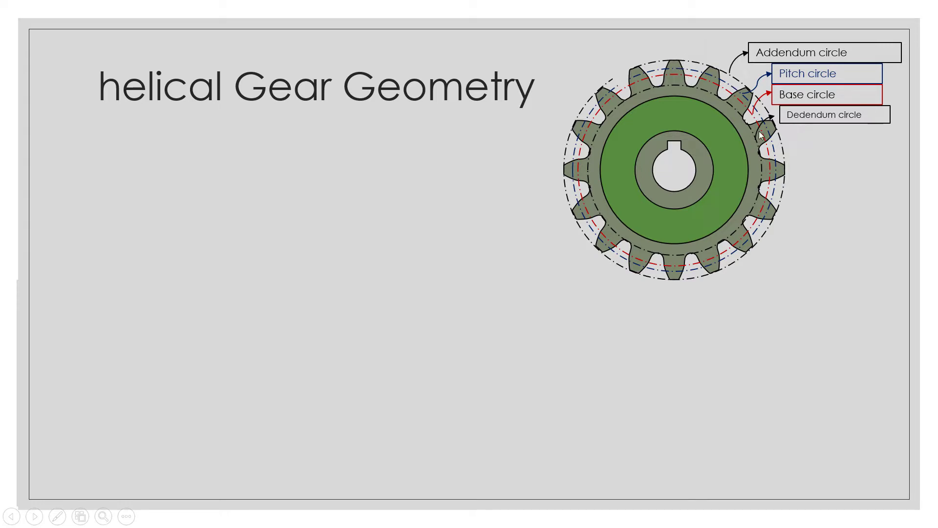
click(606, 192)
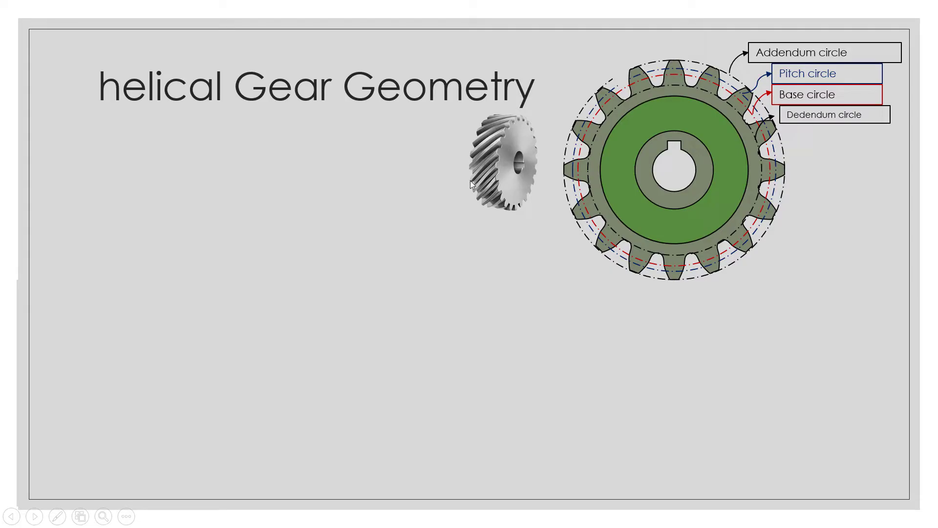
click(453, 206)
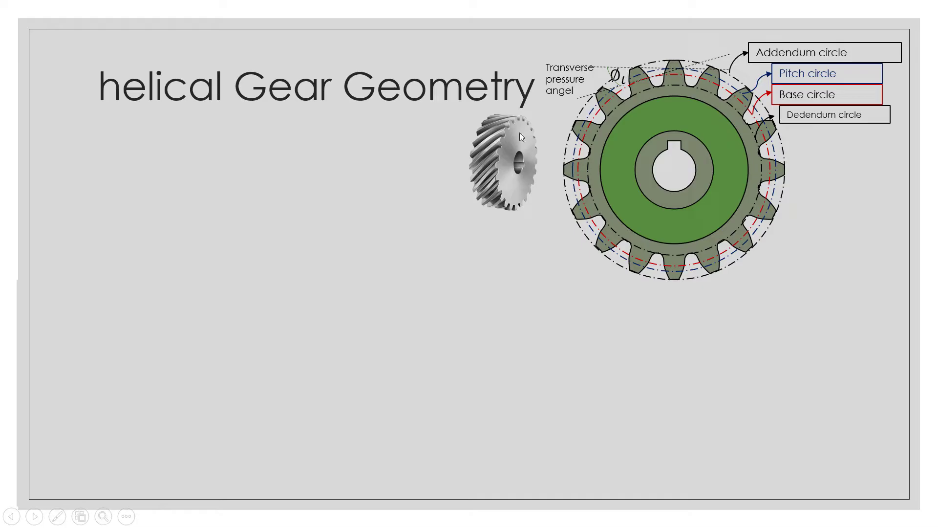
click(482, 159)
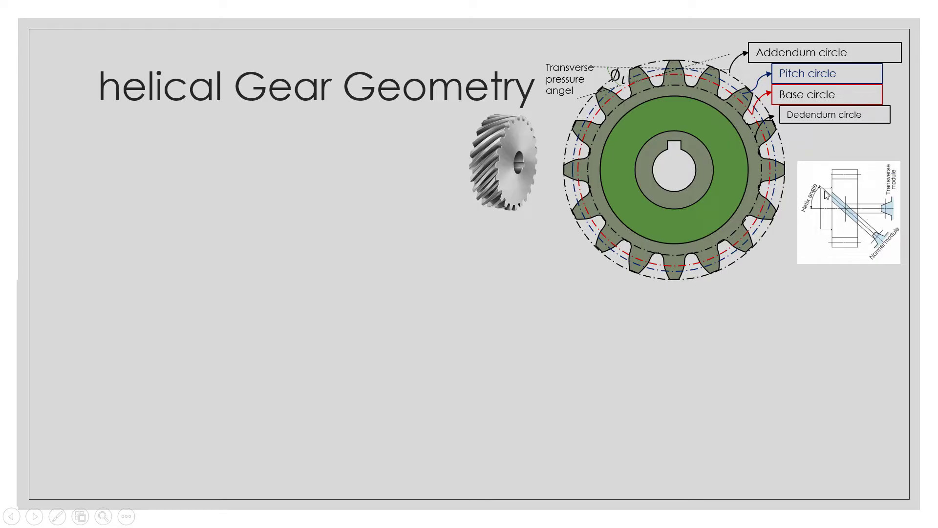
Step: Reveal the tooth close-up, circle arcs, pitch/addendum/dedendum/base formulas and the tan(φt) relation
click(827, 206)
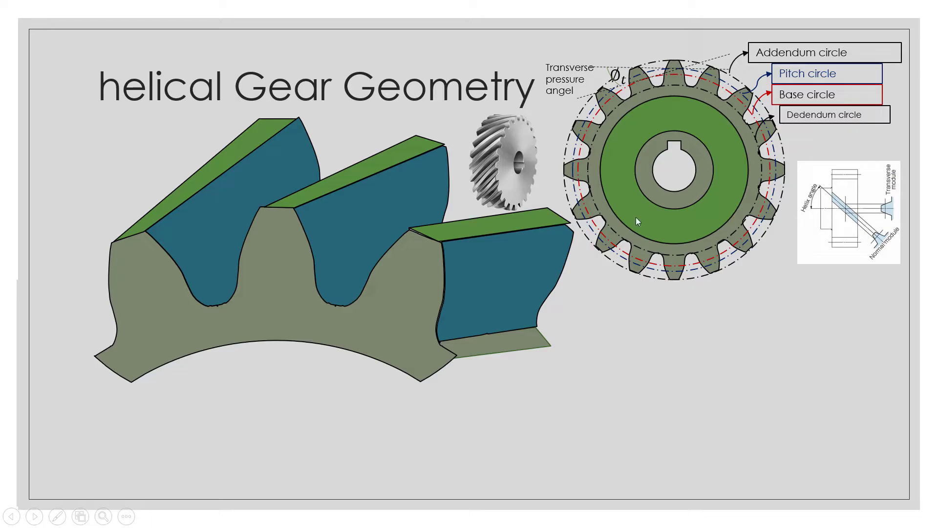
click(254, 201)
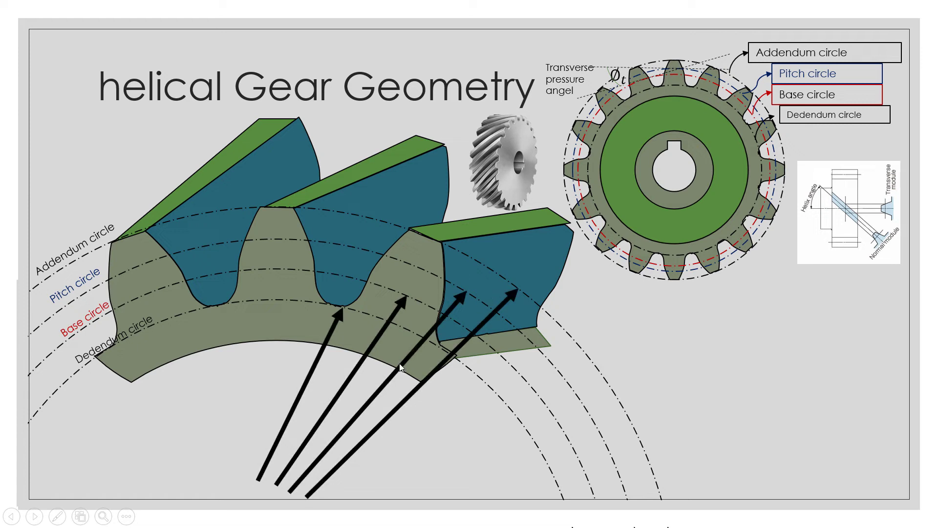
click(390, 386)
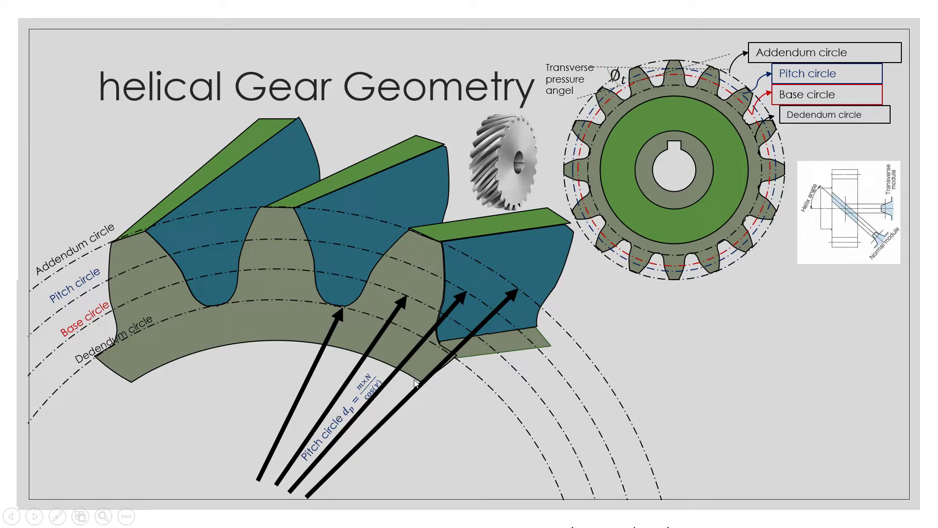
click(476, 316)
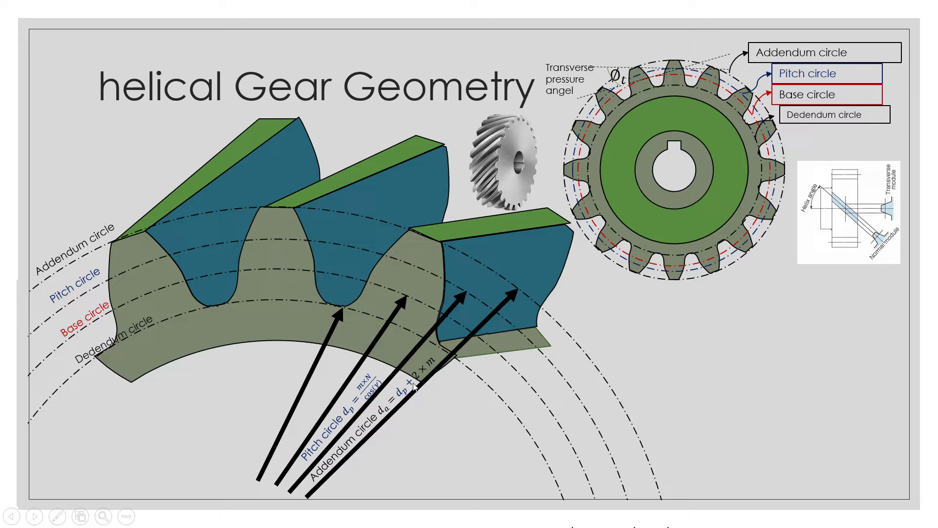
click(351, 316)
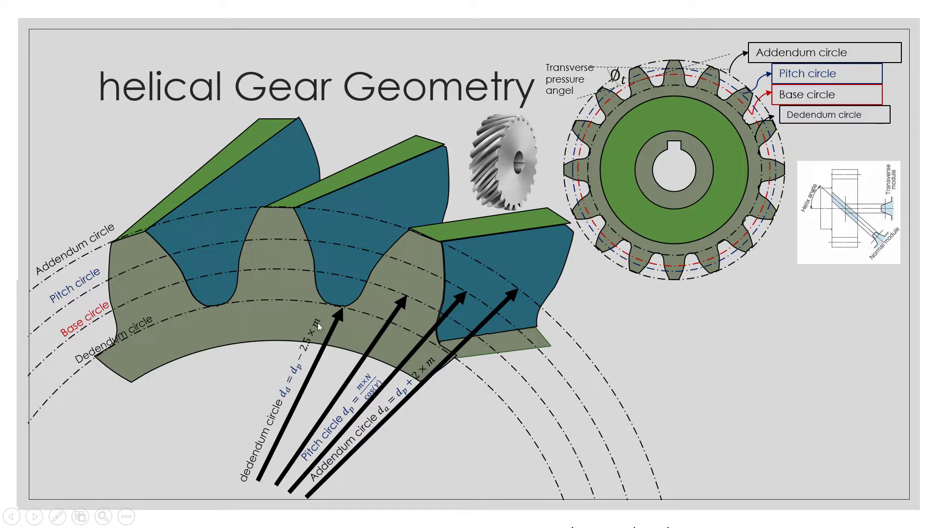
click(344, 377)
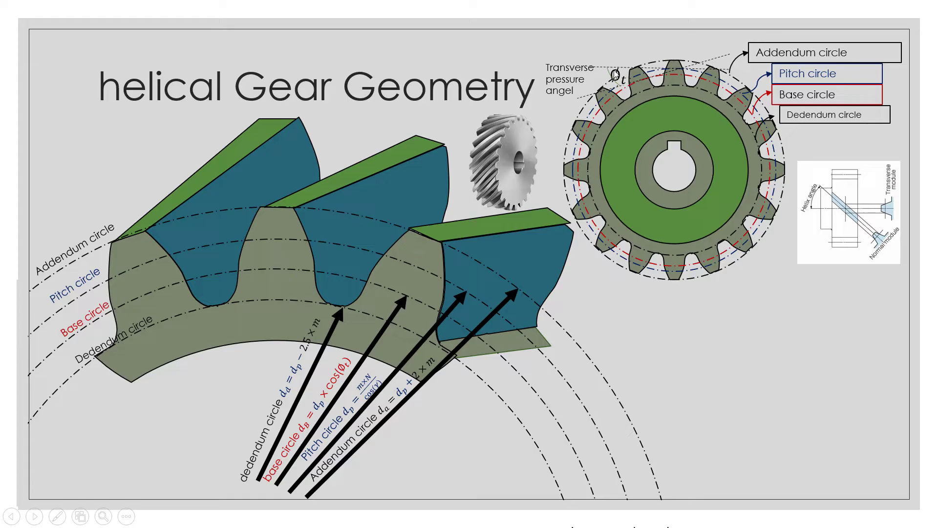
click(609, 253)
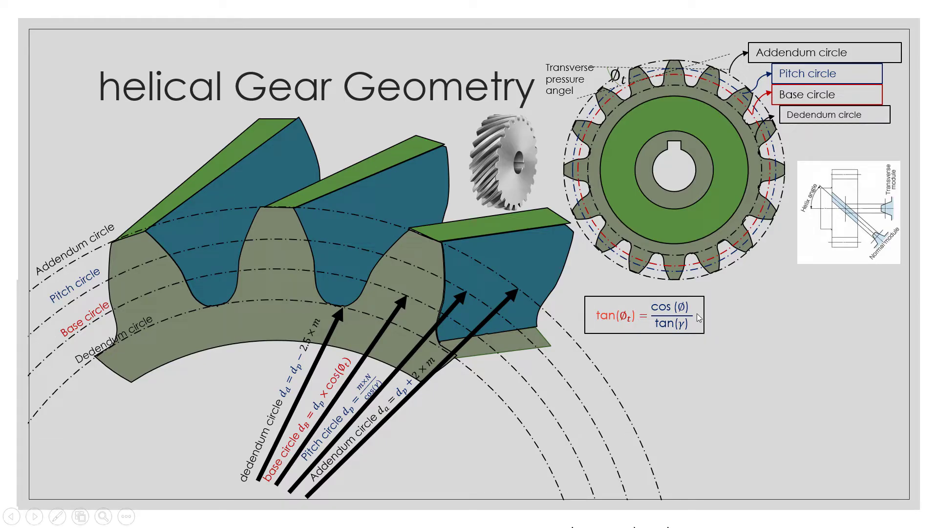
Step: Reveal the arrow, φt = tan⁻¹(cos(φ)/tan(γ)) and the 180/N lines on the first tooth
click(713, 315)
click(743, 323)
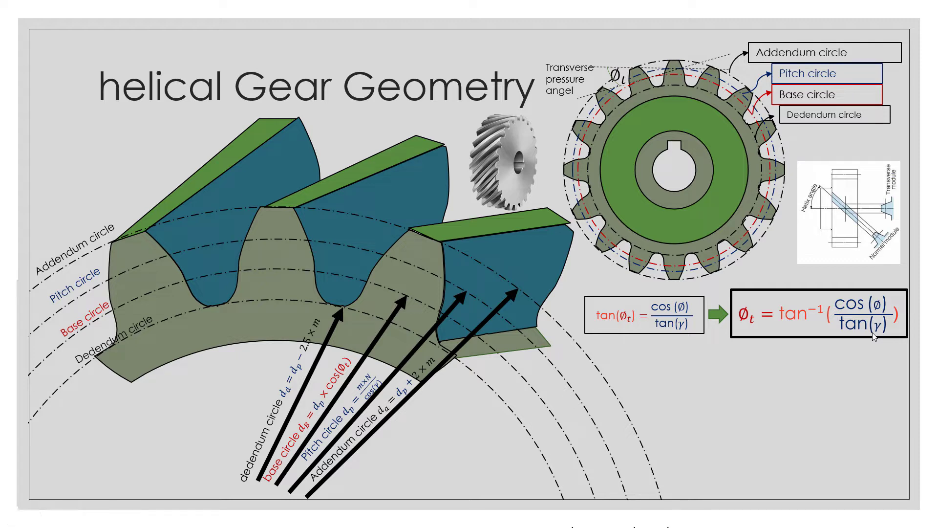
click(104, 294)
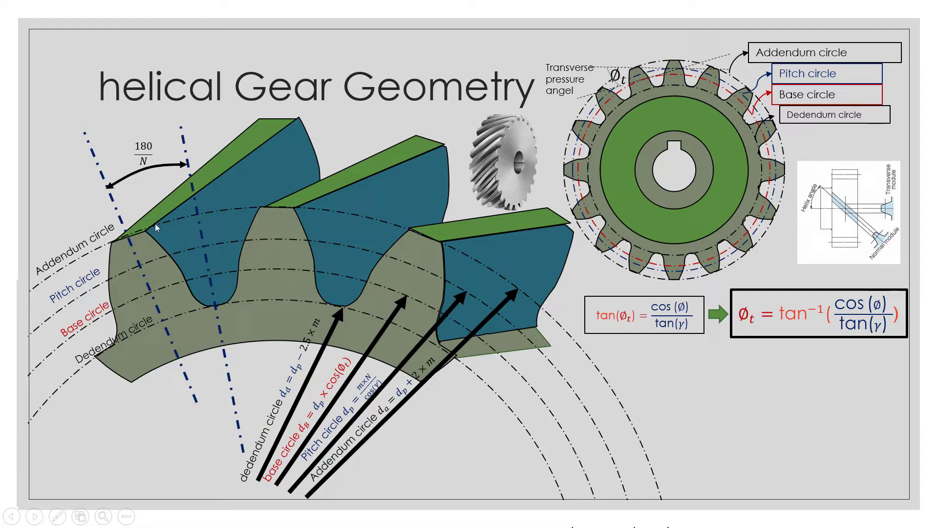
Step: Reveal the tooth-thickness label, highlighted flank and the helix pitch = 3.14×base circle/cos(γ) diagram
click(171, 260)
click(126, 207)
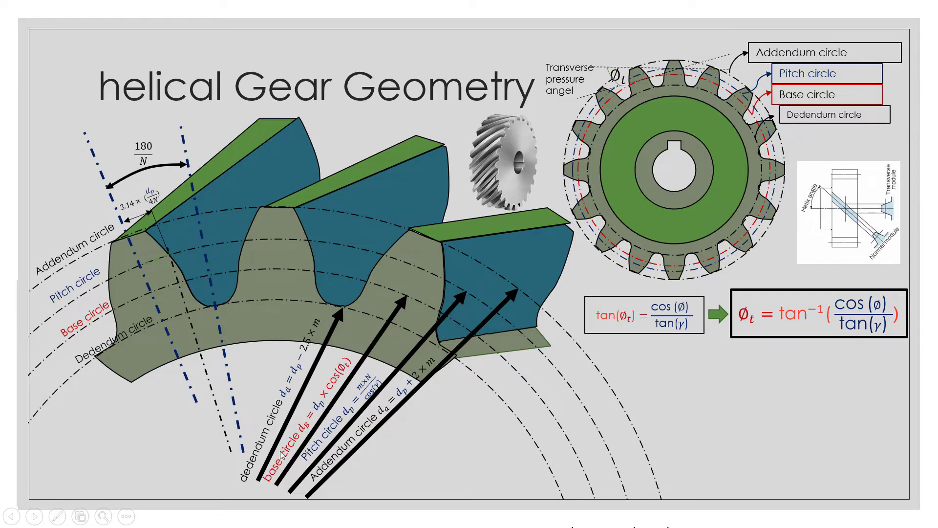
click(161, 248)
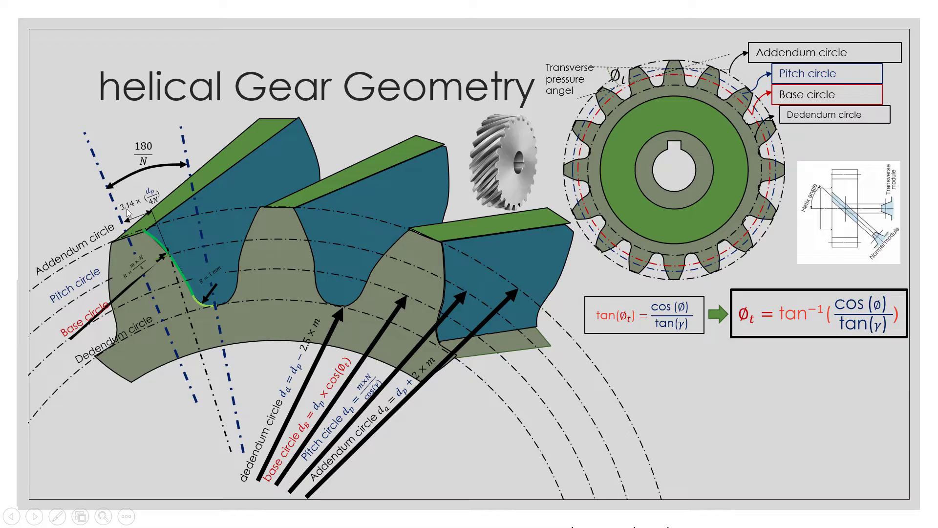
click(450, 197)
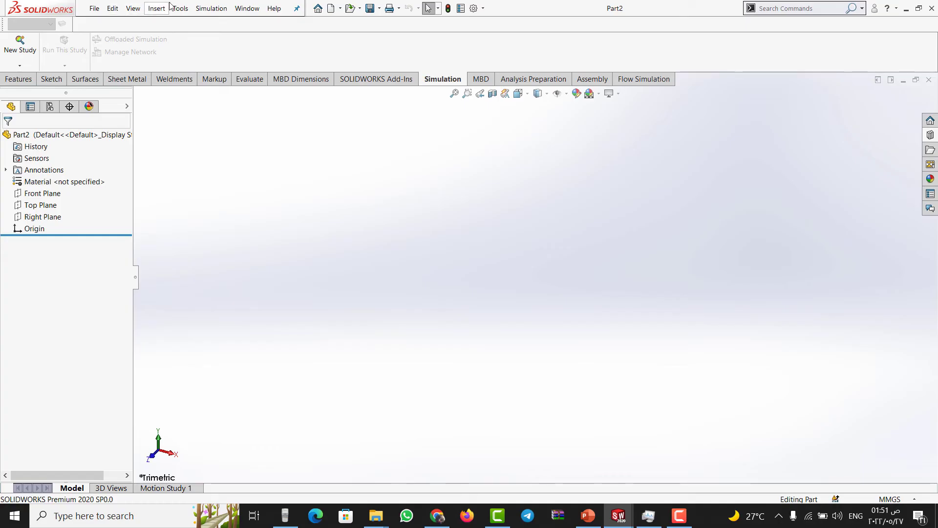
Step: In the Equations editor, add global variables m = 10 and n = 18
click(180, 9)
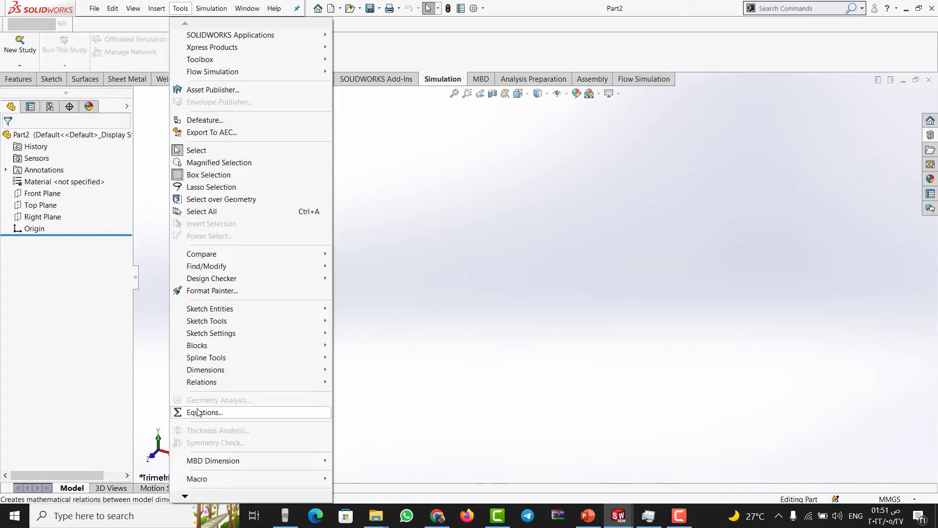
click(201, 412)
click(118, 224)
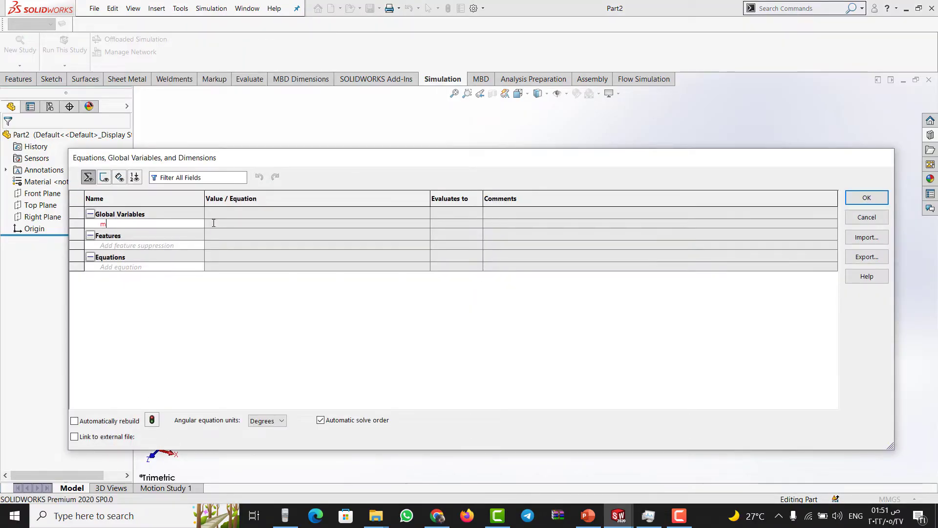
click(213, 223)
click(225, 224)
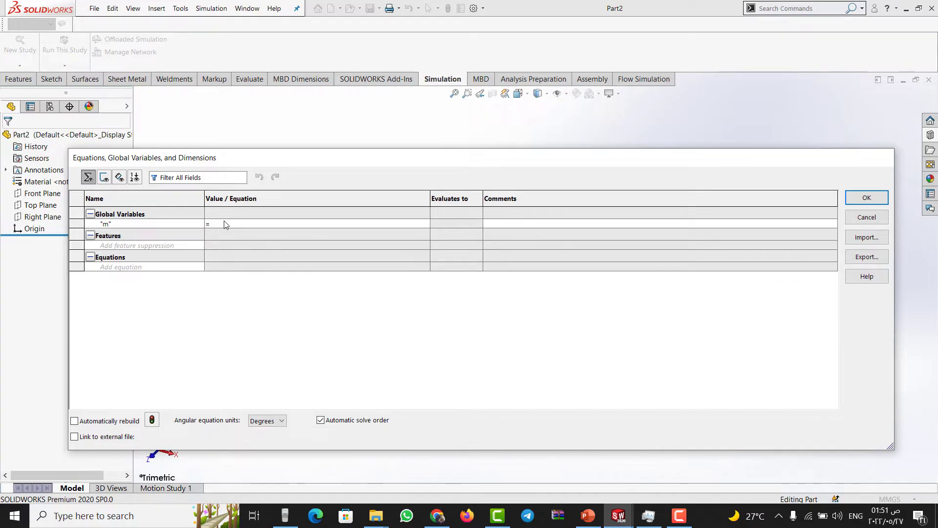
text(10)
key(Tab)
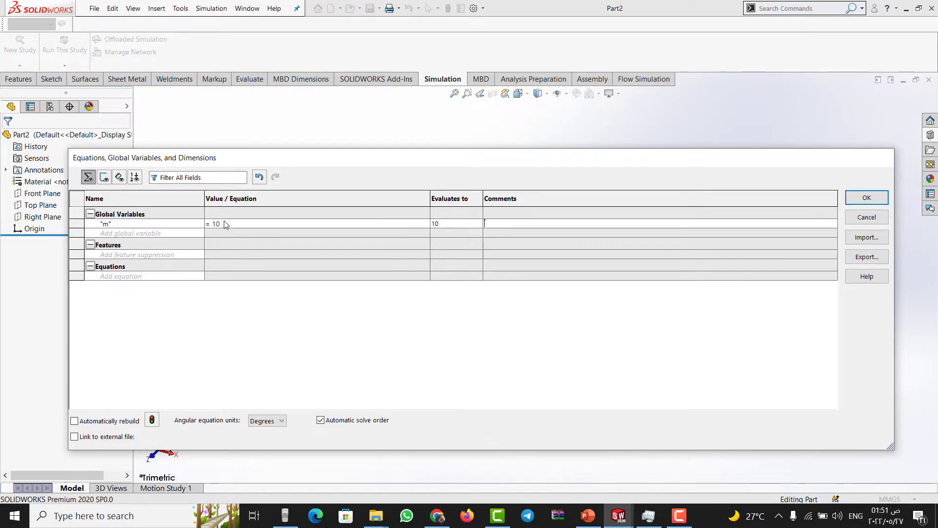
click(159, 234)
click(220, 231)
text("n)
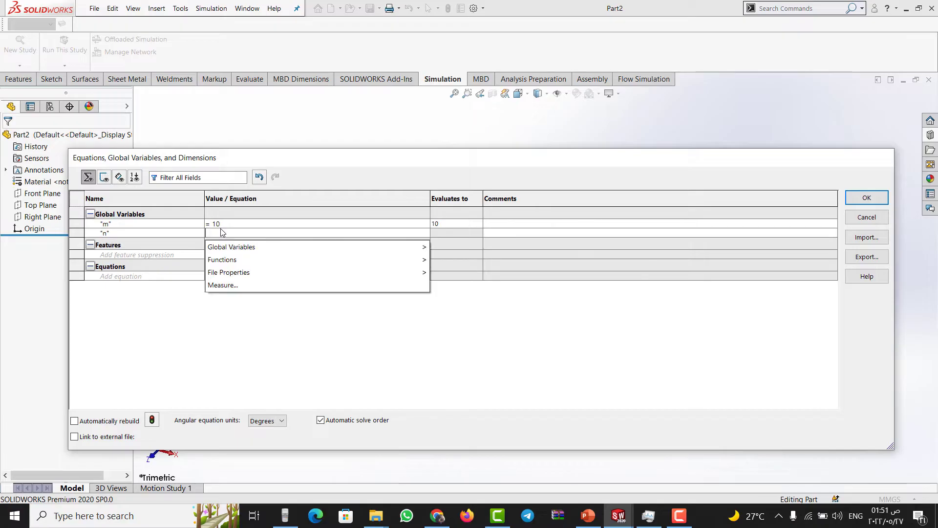
text(18)
key(Tab)
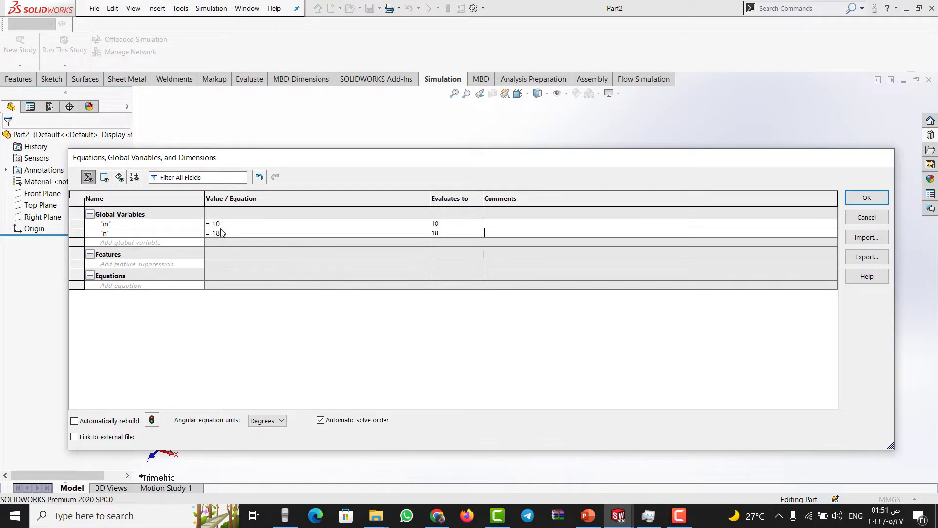
Step: Add global variables phi = 20 and gamma = 30 and apply the equations
click(170, 241)
text(phi)
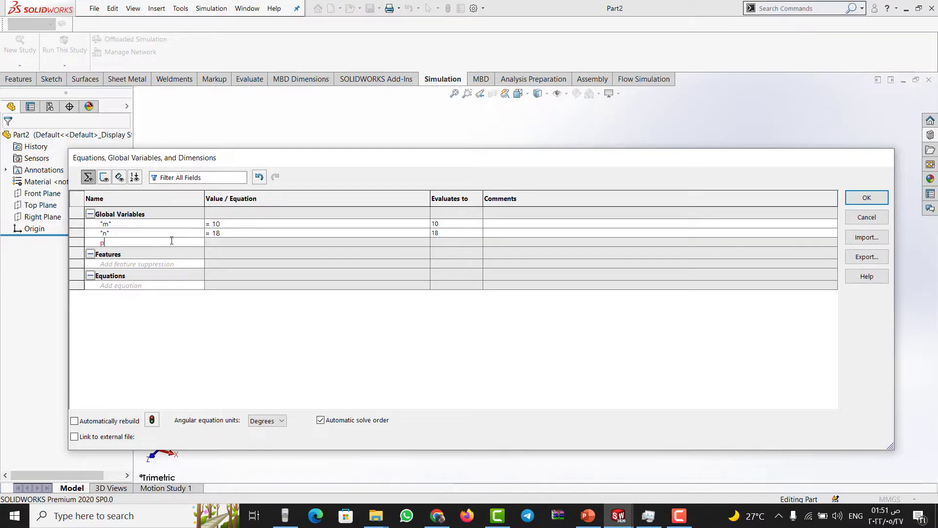
click(228, 243)
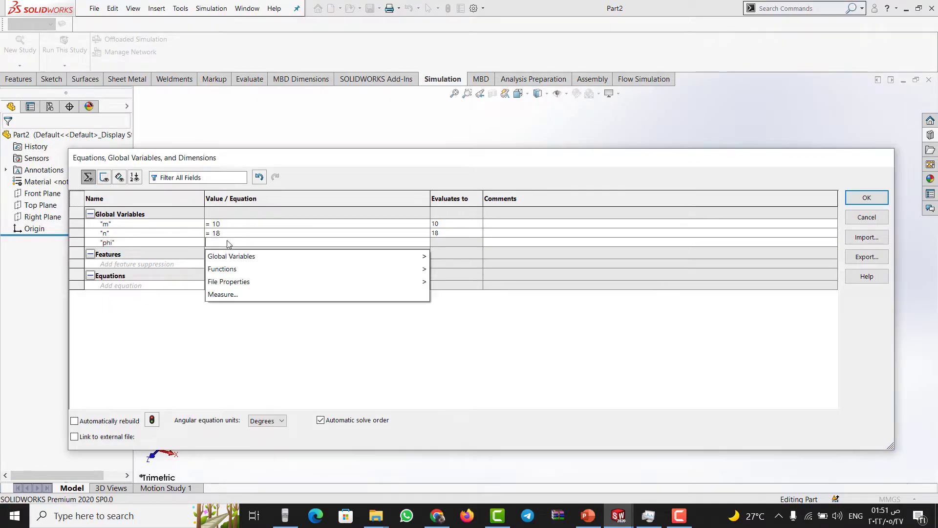
text(20)
key(Return)
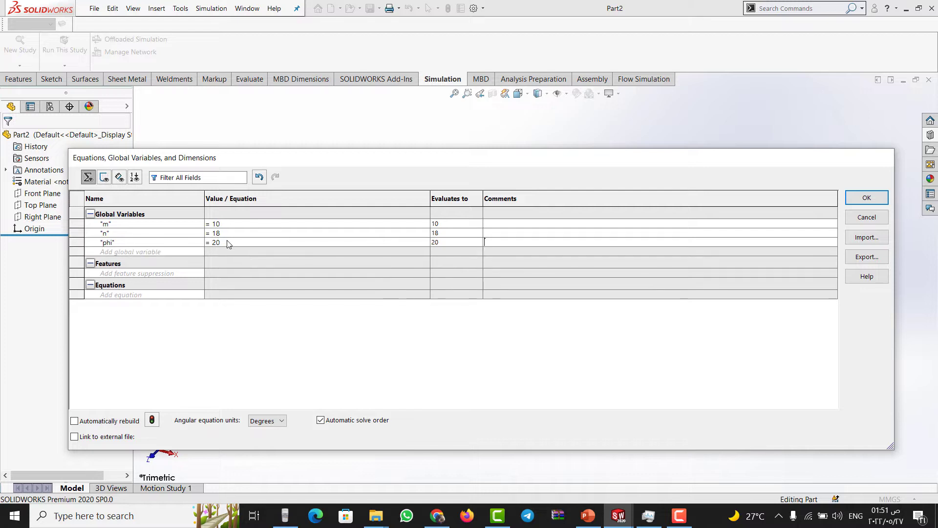
click(145, 252)
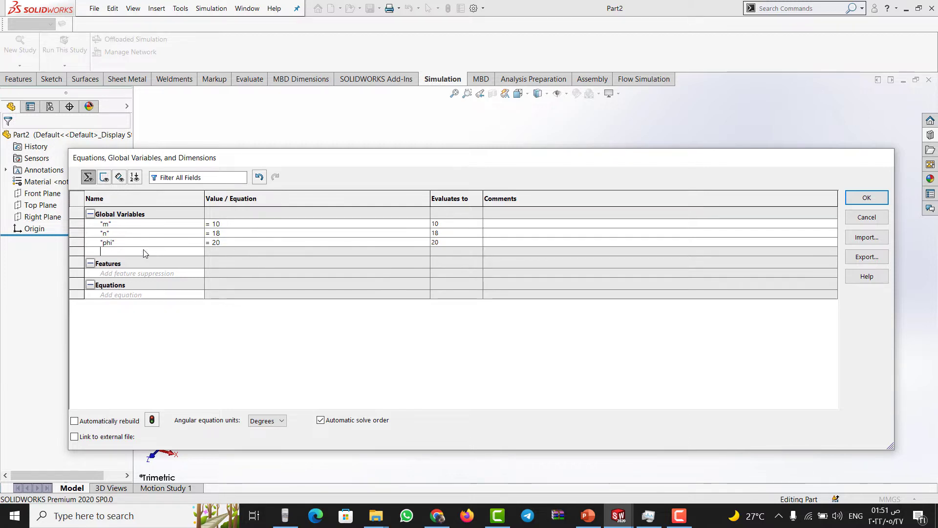
text(gamma)
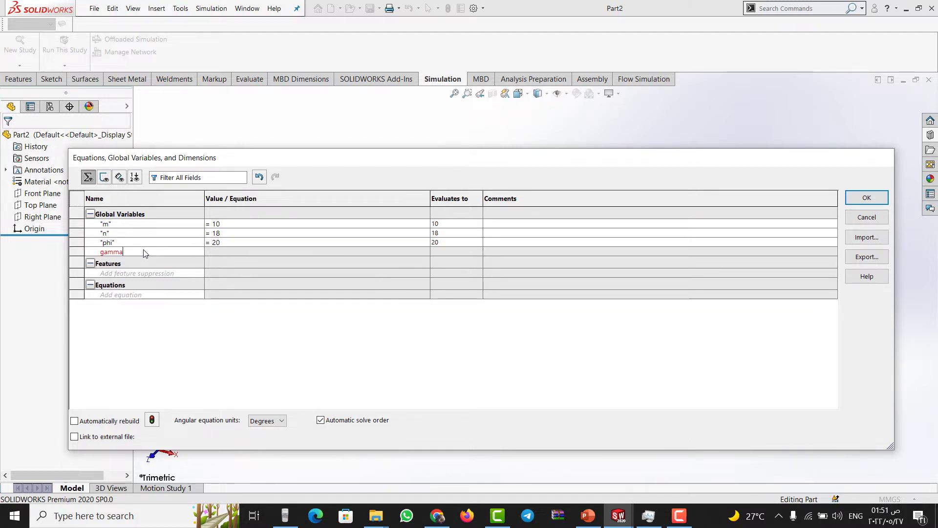
click(224, 251)
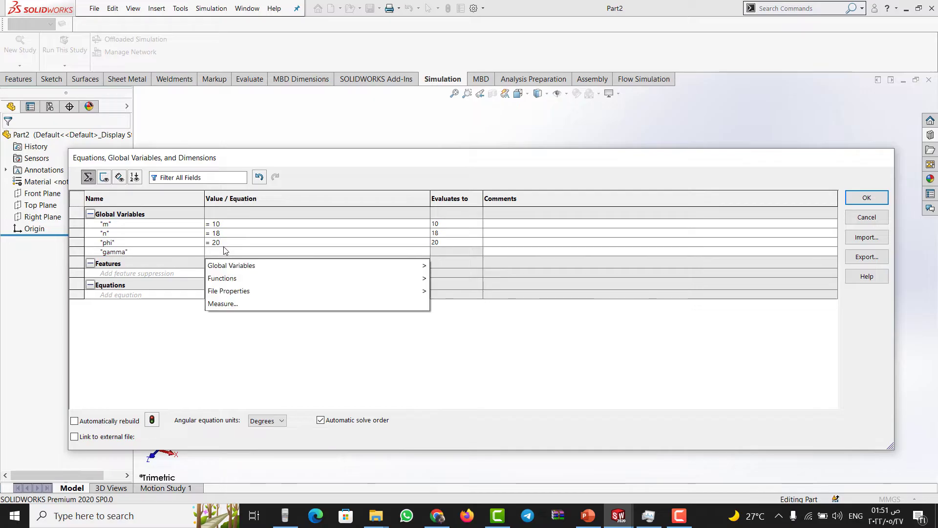
text(30)
key(Return)
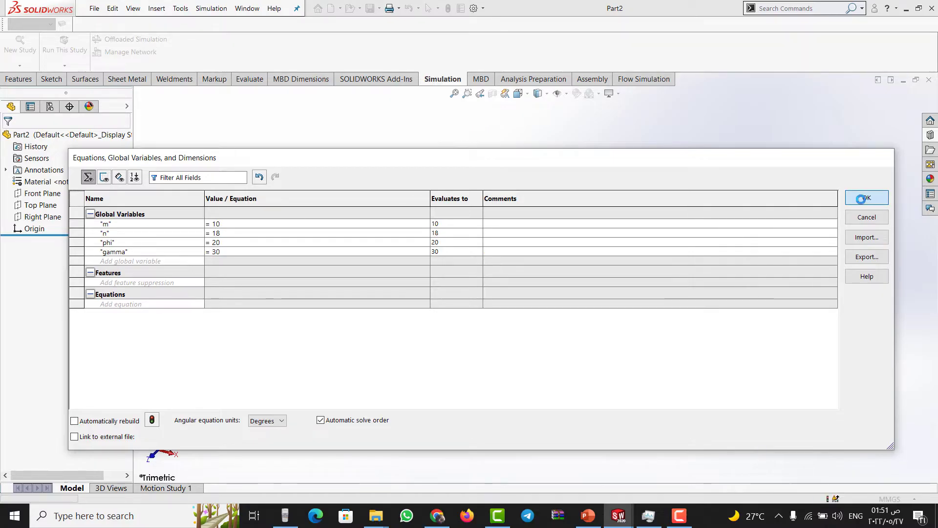
click(866, 198)
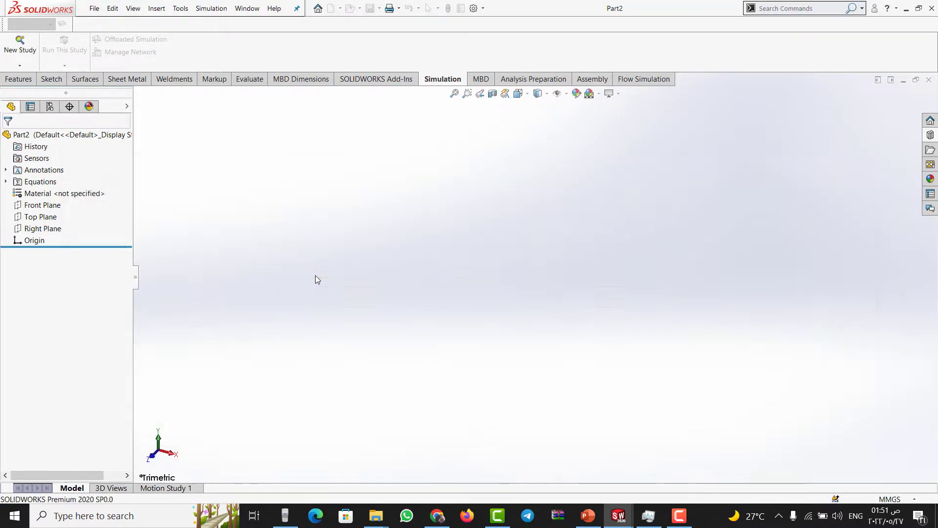
Step: Start a sketch on the Front Plane and draw a circle centred at the origin
click(27, 207)
click(141, 190)
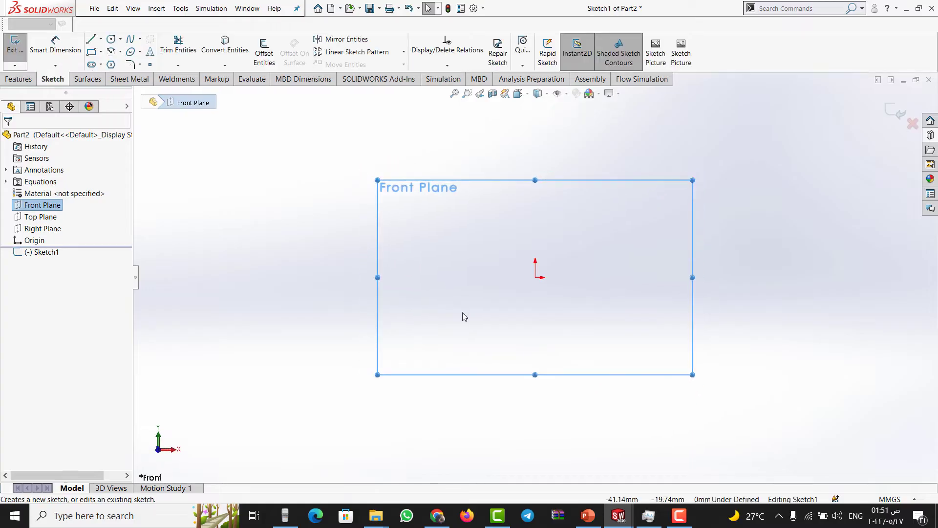
click(111, 39)
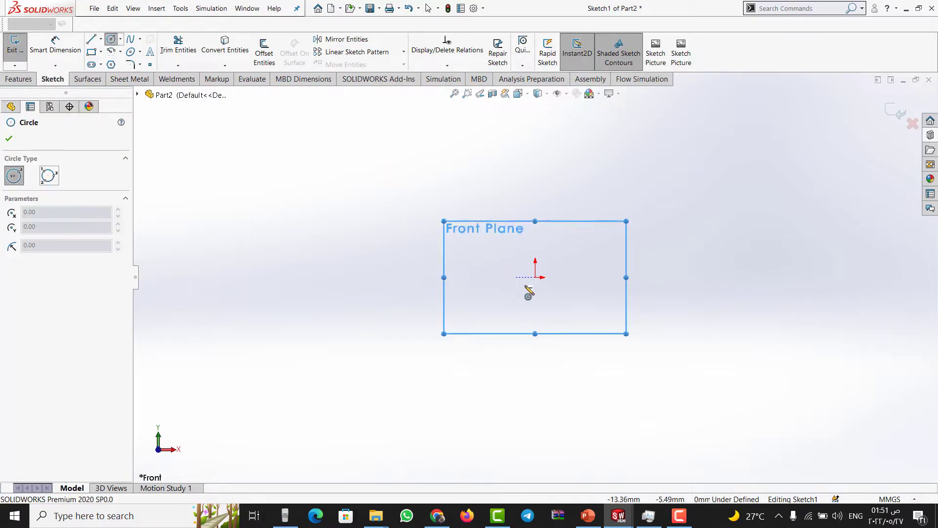
click(536, 277)
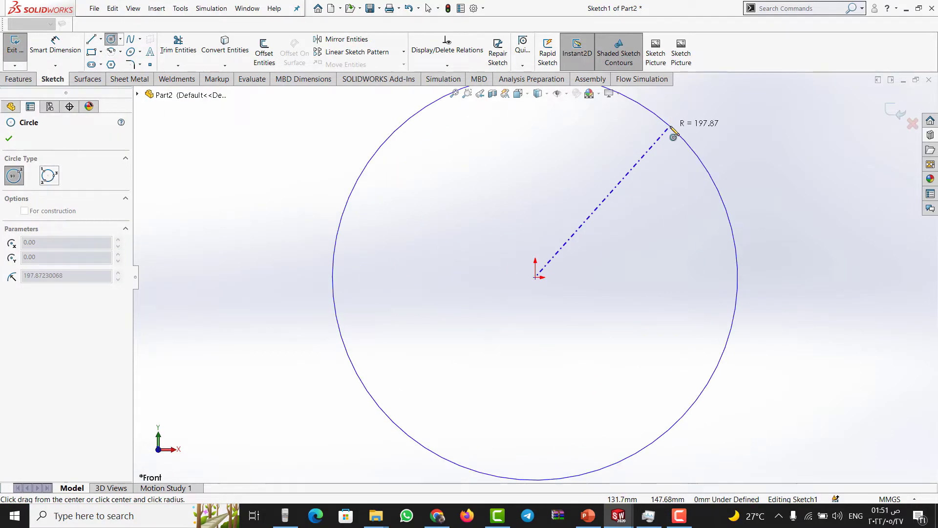
click(643, 155)
Step: Dimension the circle's diameter as "m"*"n"/cos("gamma"), giving Ø207.85
click(56, 60)
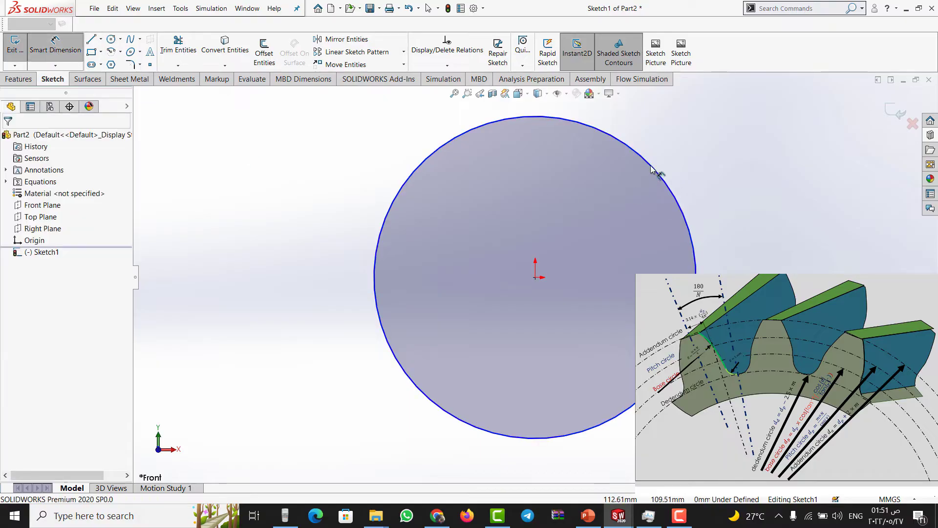
click(660, 175)
click(689, 143)
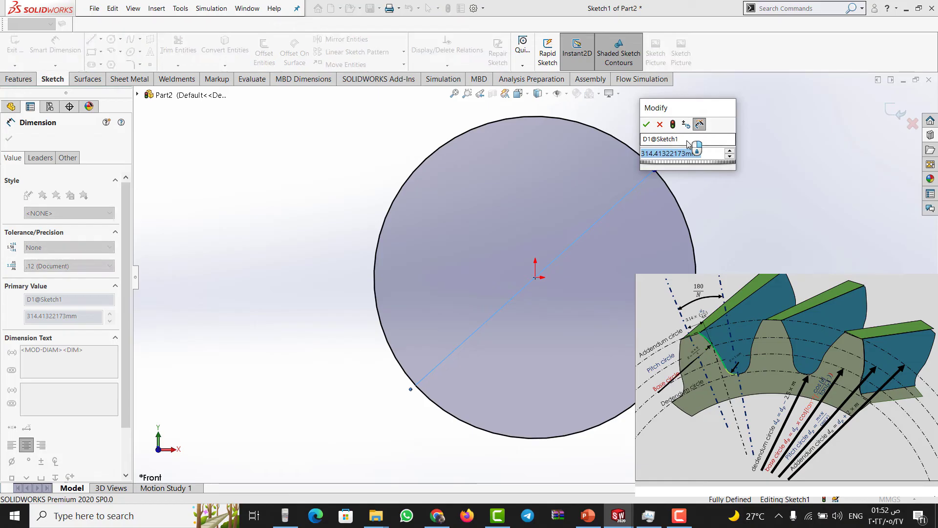
text(=)
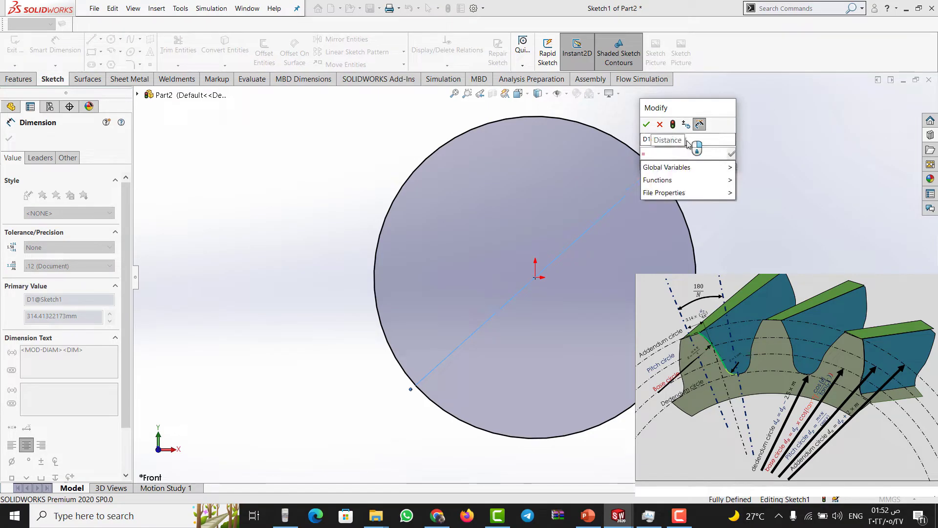
mouse_move(667, 168)
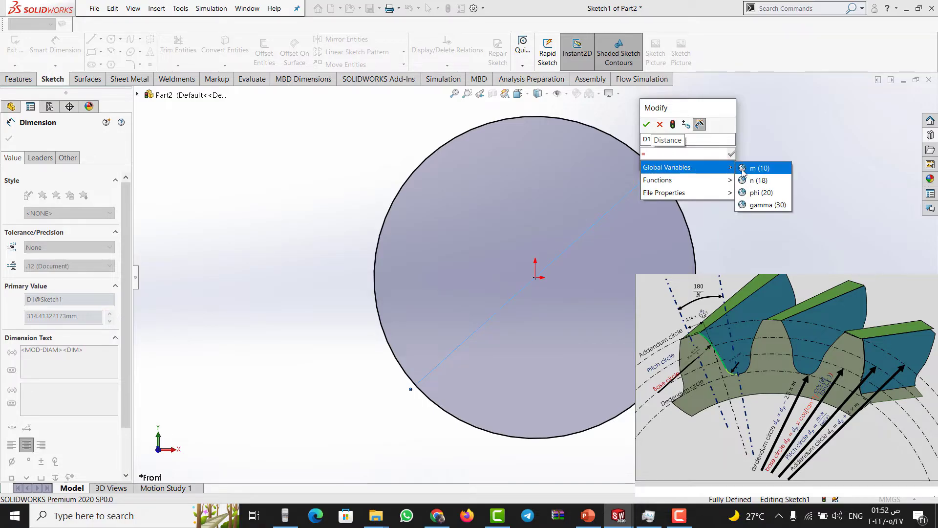
click(743, 168)
text(*)
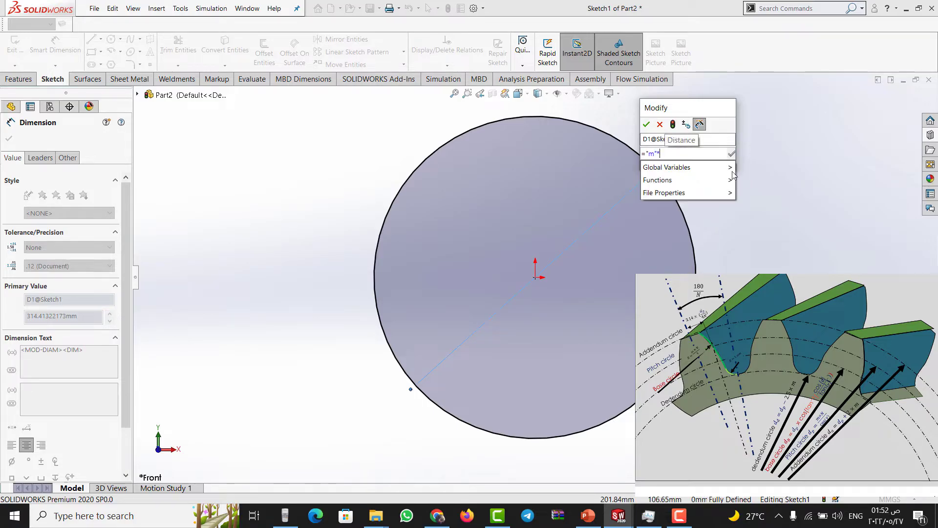
click(758, 180)
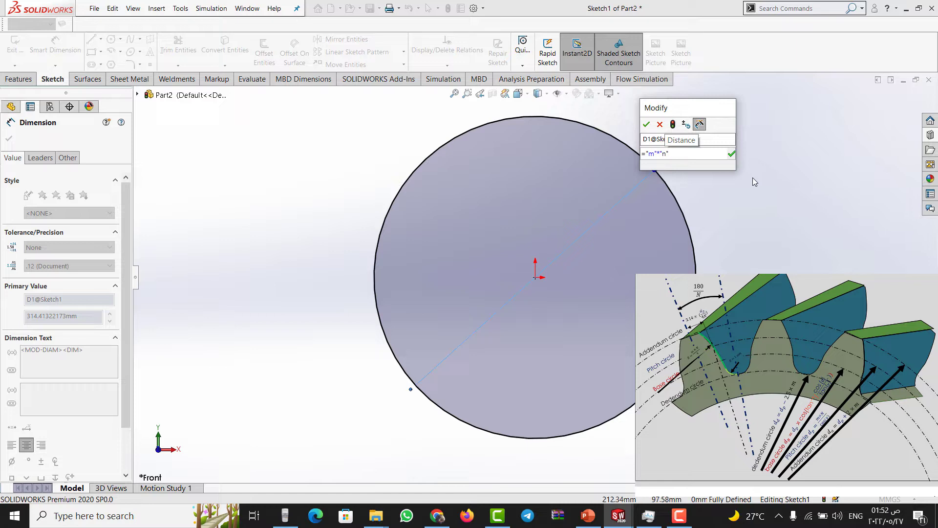
text(/)
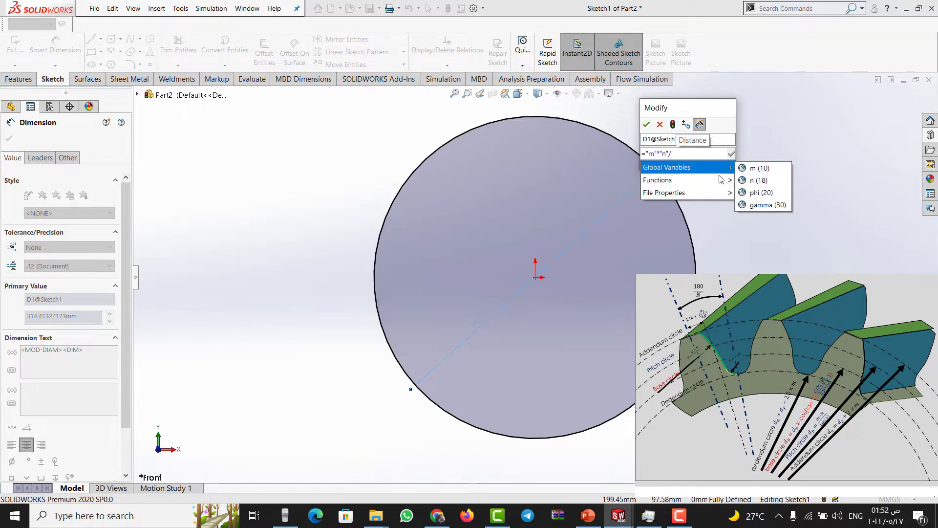
click(758, 188)
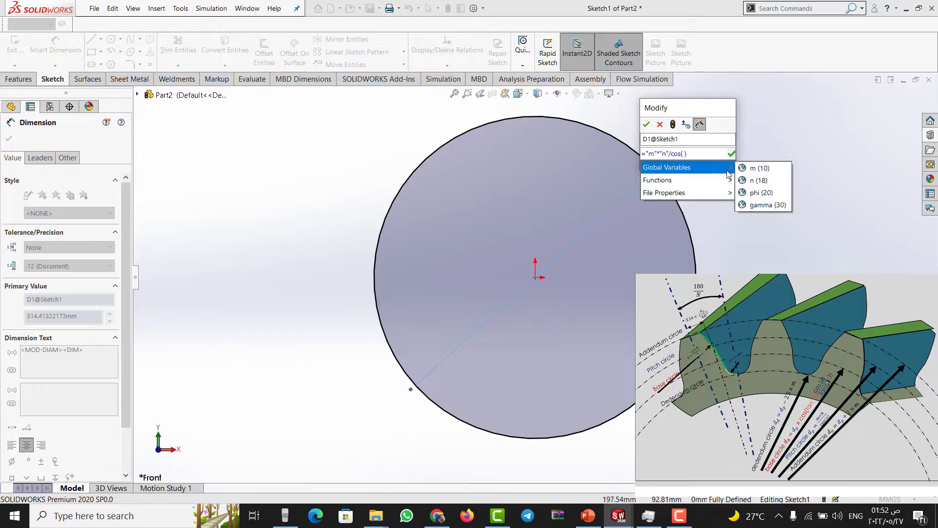
click(760, 206)
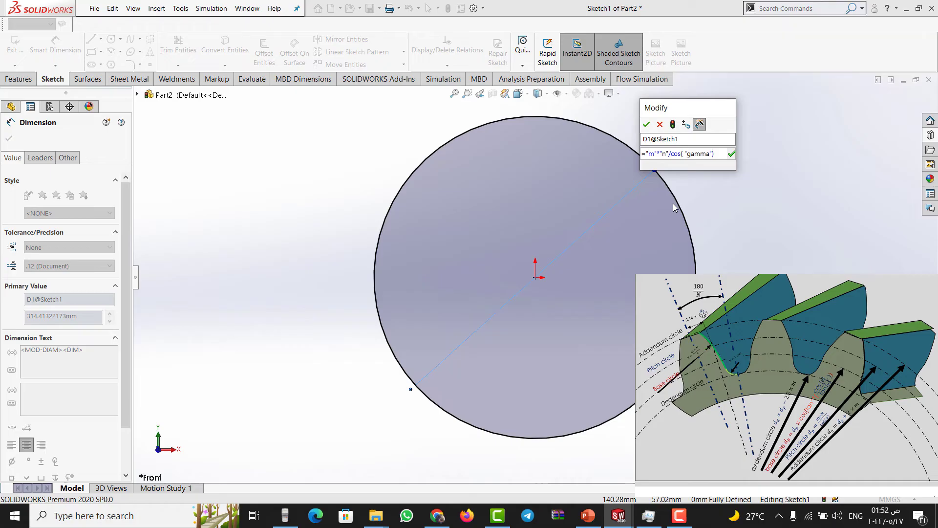
click(647, 124)
scroll(606, 242, down, 3)
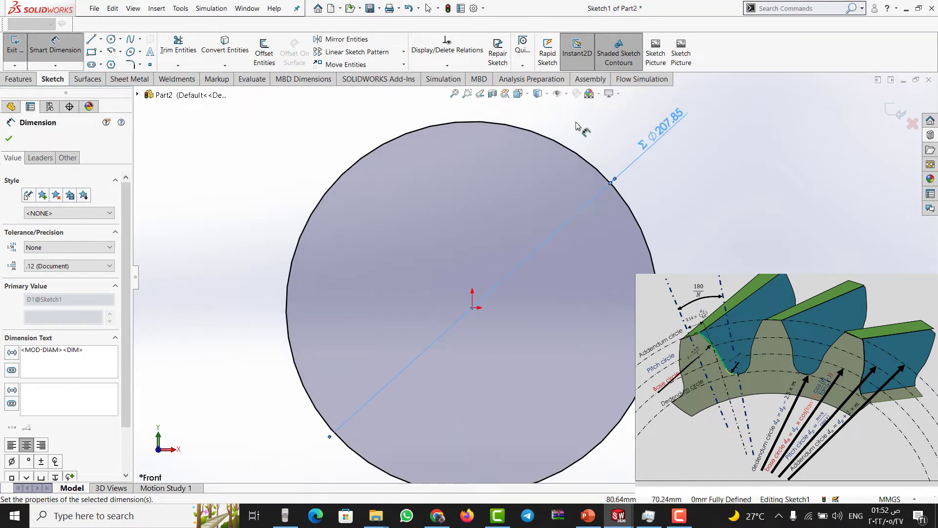
Step: Draw a second, larger circle centred at the origin
click(112, 38)
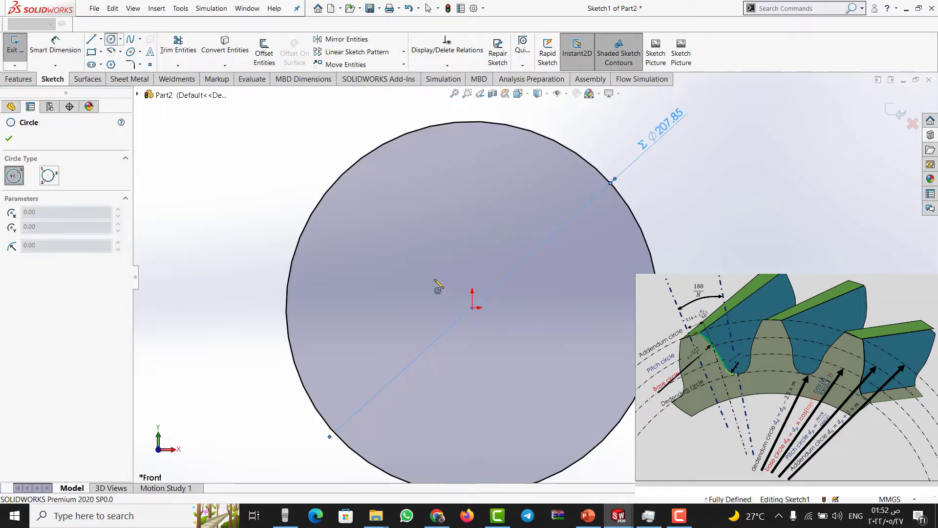
scroll(511, 298, up, 2)
click(498, 326)
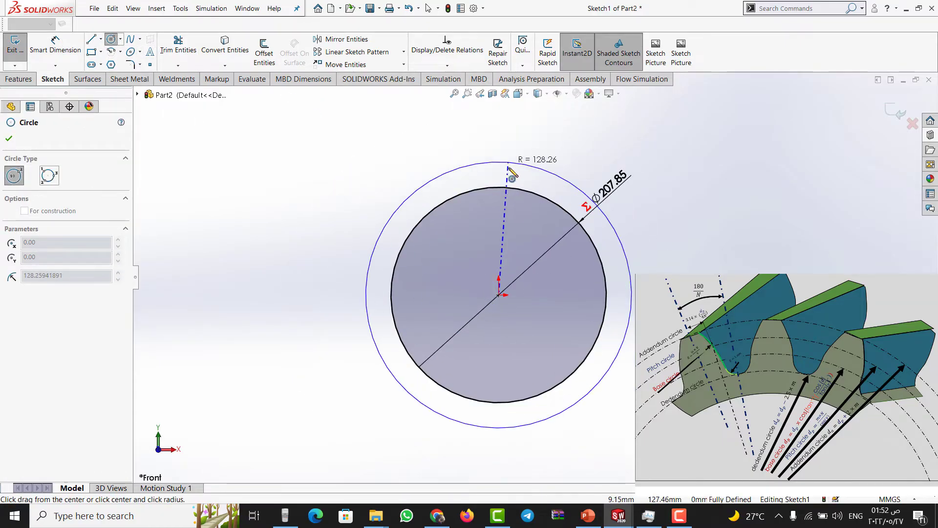
click(541, 188)
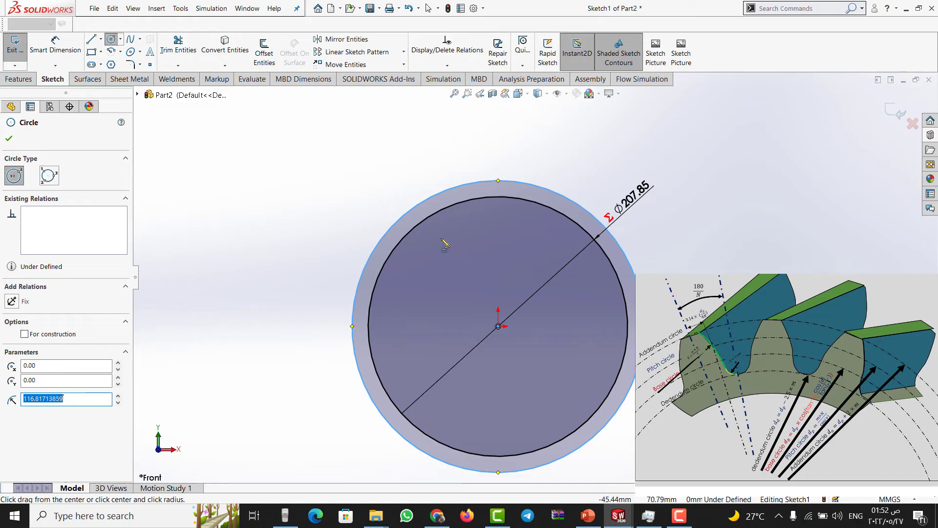
Step: Dimension its diameter as "D1@Sketch1"+"m"*2, giving Ø227.85
click(53, 49)
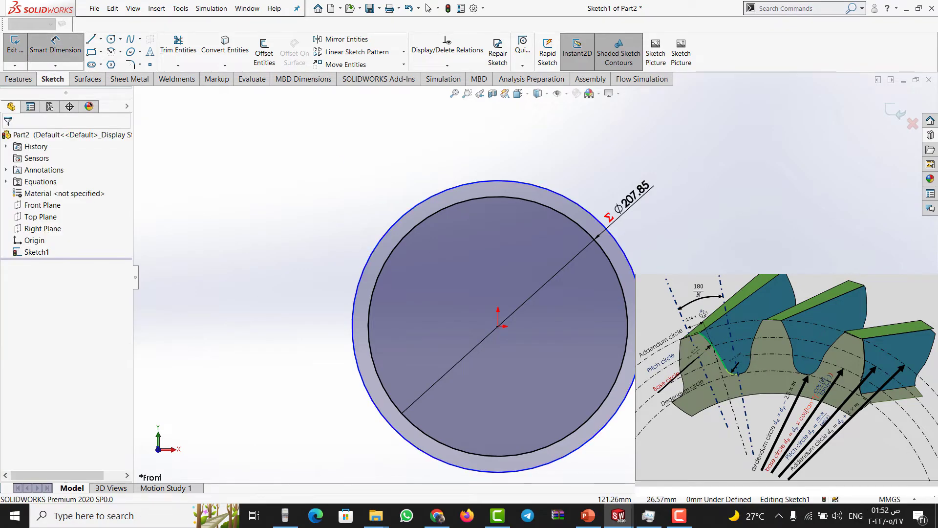
click(576, 207)
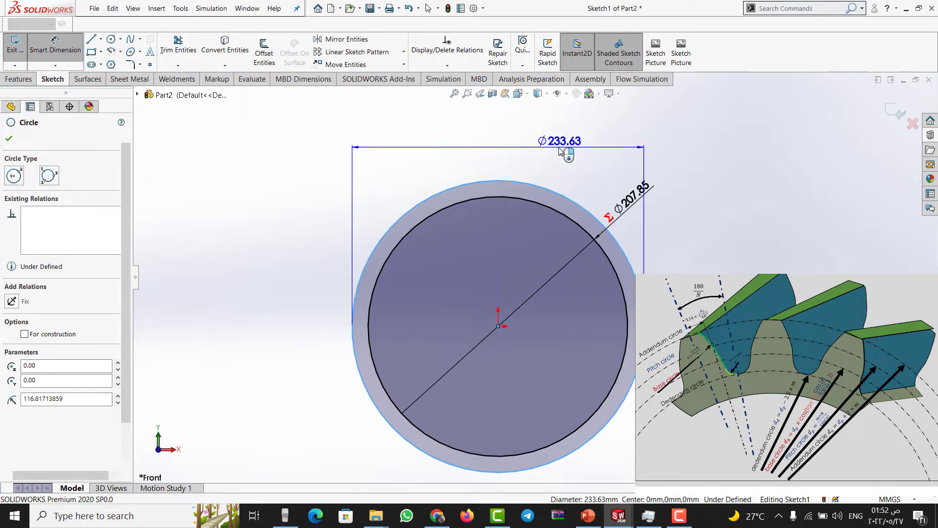
click(561, 150)
text(=)
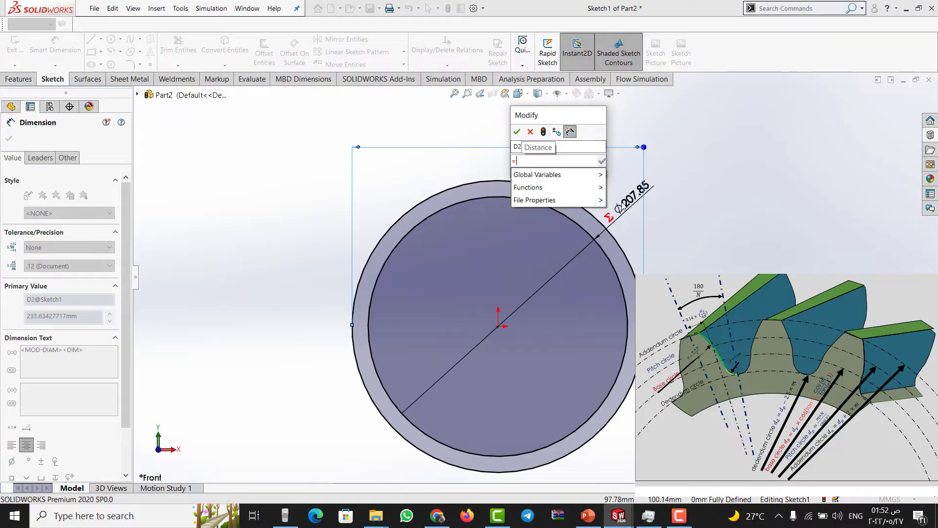
click(630, 203)
text(+)
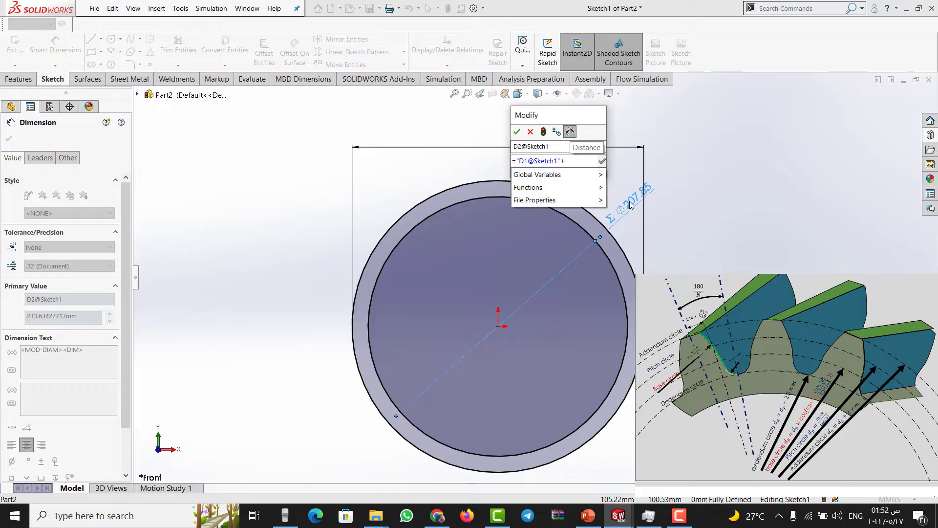
text(2*)
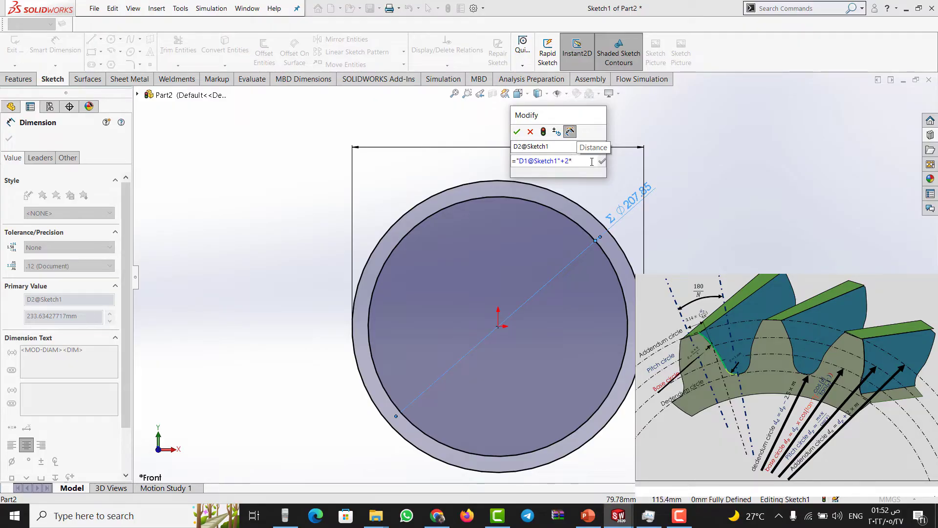
key(BackSpace)
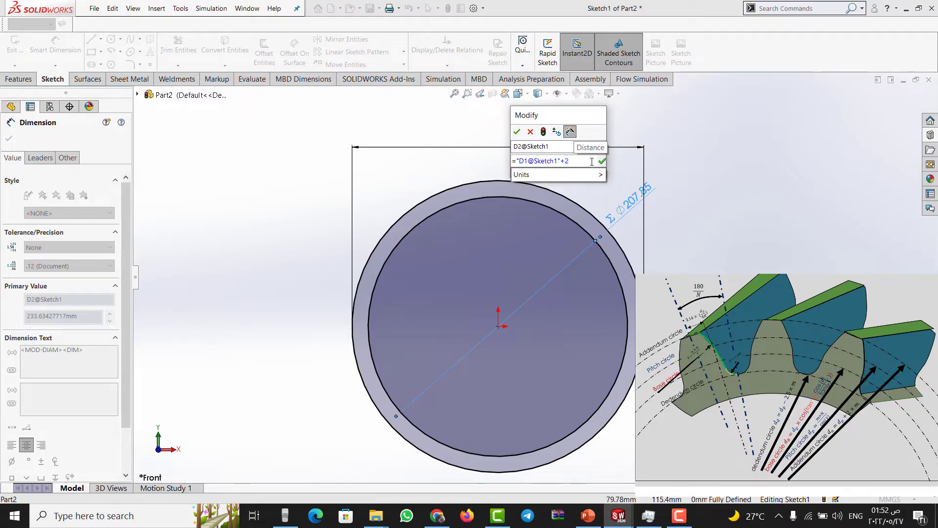
key(BackSpace)
mouse_move(537, 175)
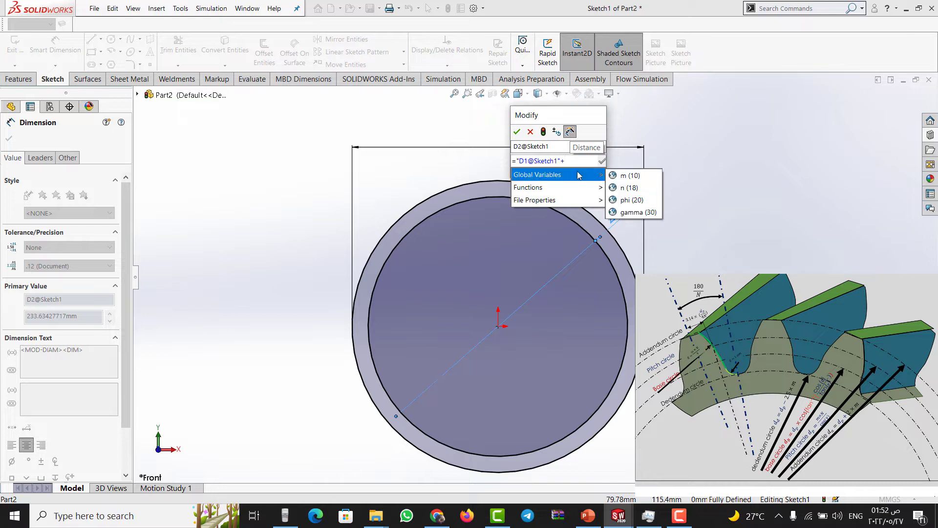
click(619, 175)
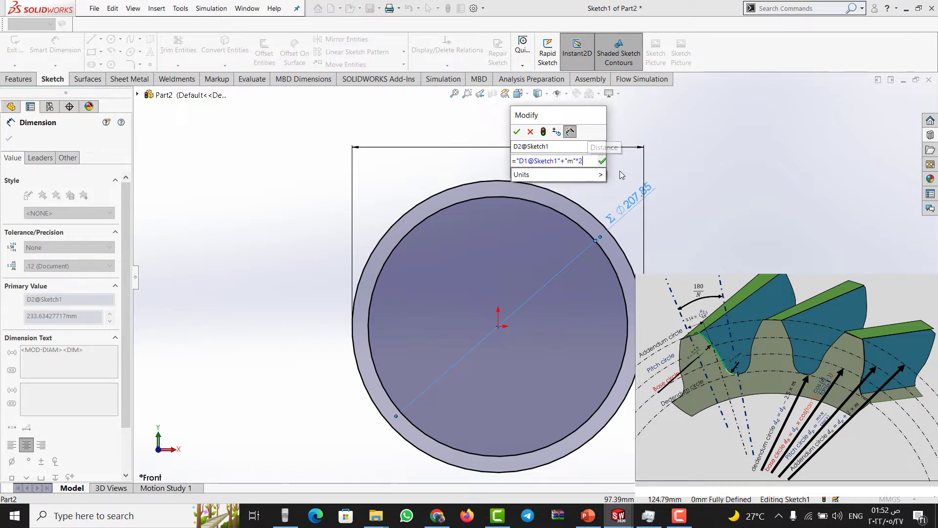
click(517, 132)
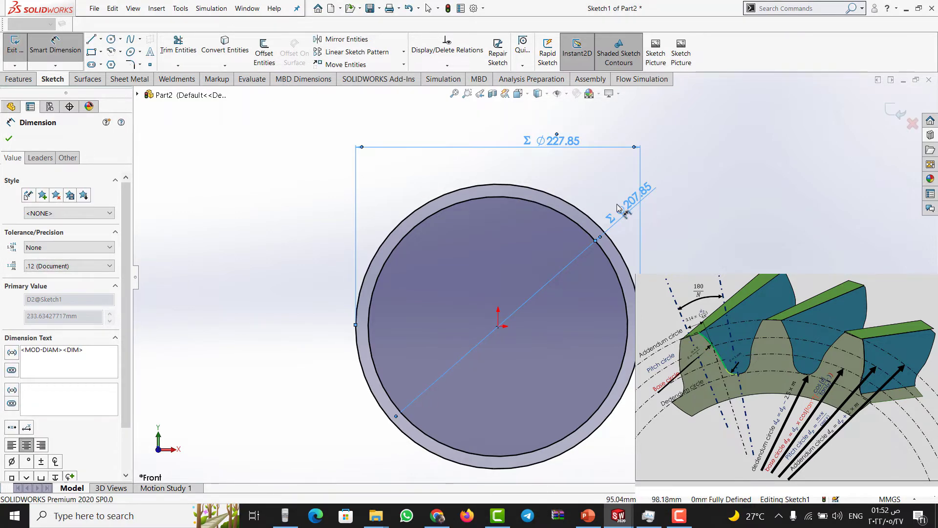
click(111, 39)
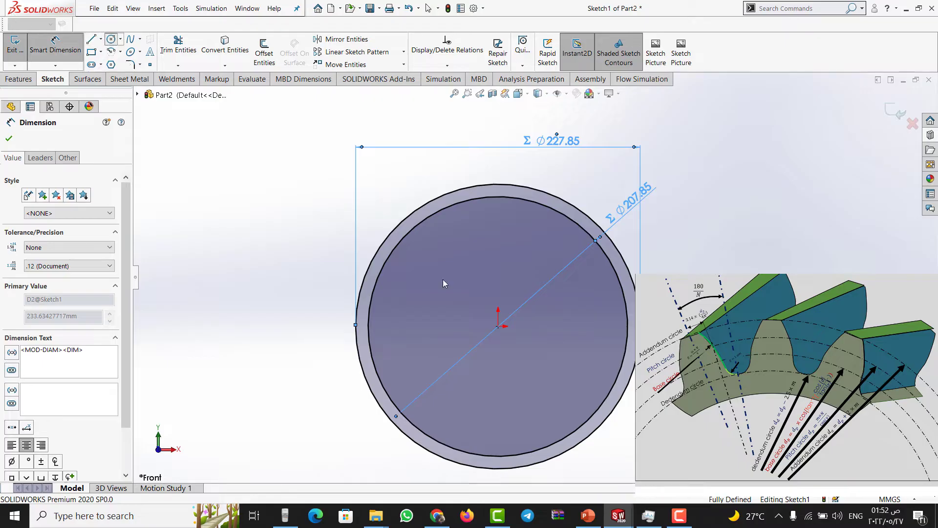
click(497, 326)
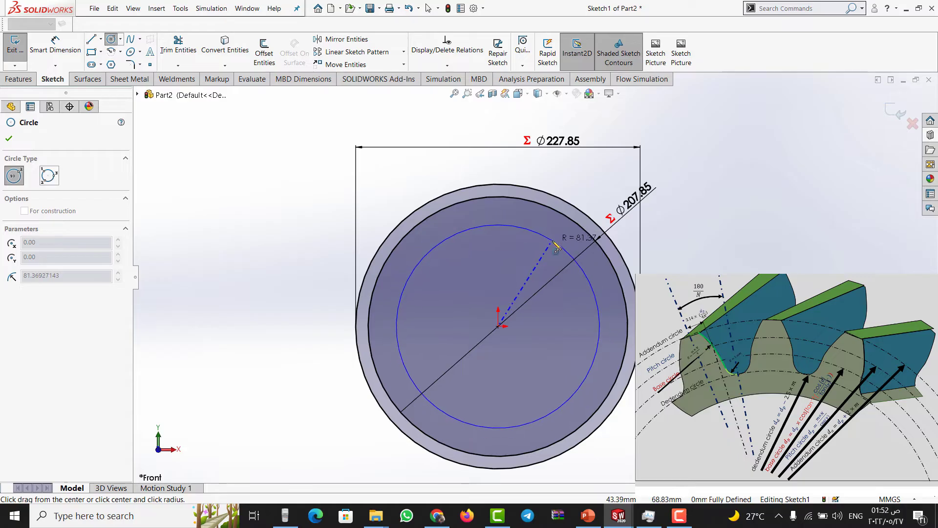
Step: Draw the inner circle and dimension its diameter to Ø182.85 as the dedendum circle
click(554, 242)
key(d)
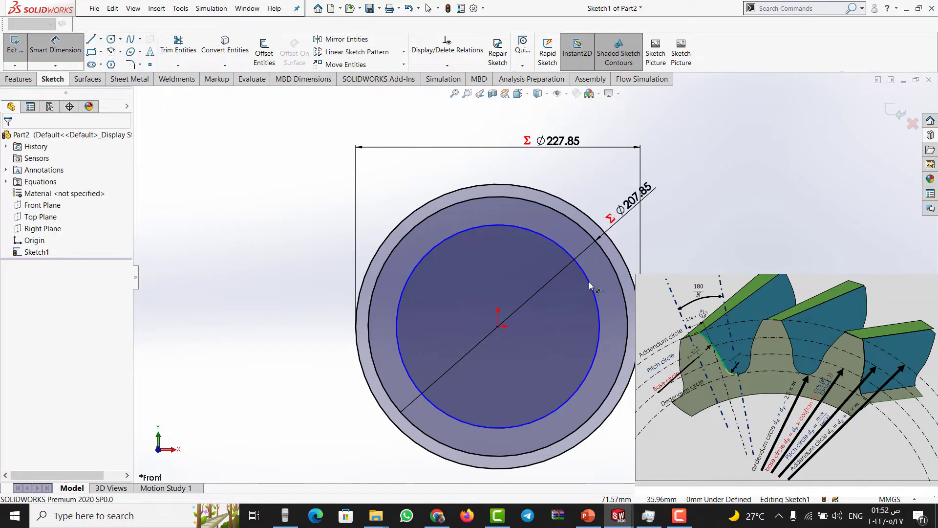
click(593, 286)
click(698, 268)
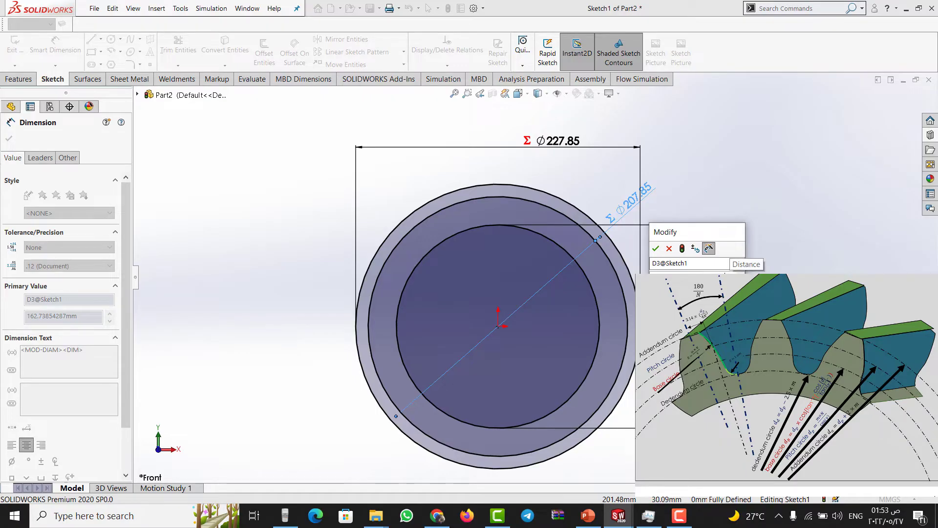
click(655, 249)
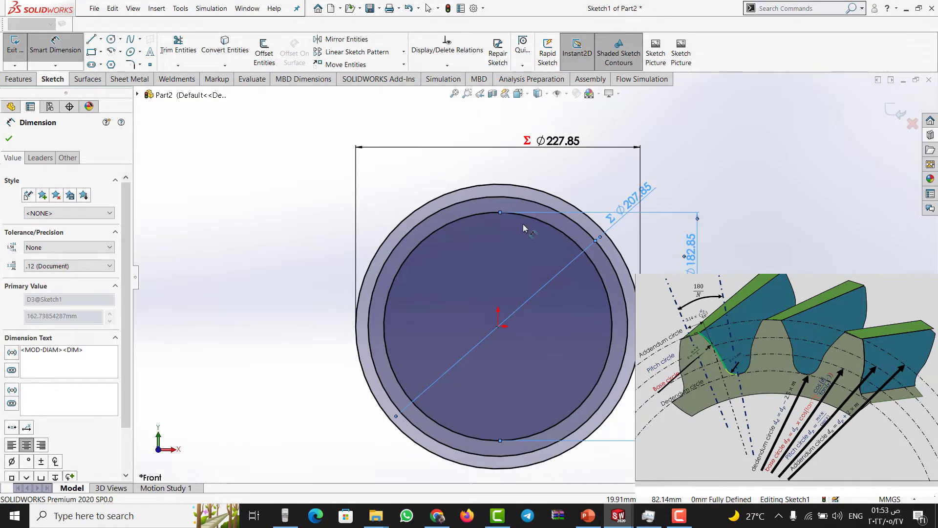
Step: Draw a fourth circle centred at the origin and place its diameter dimension
key(c)
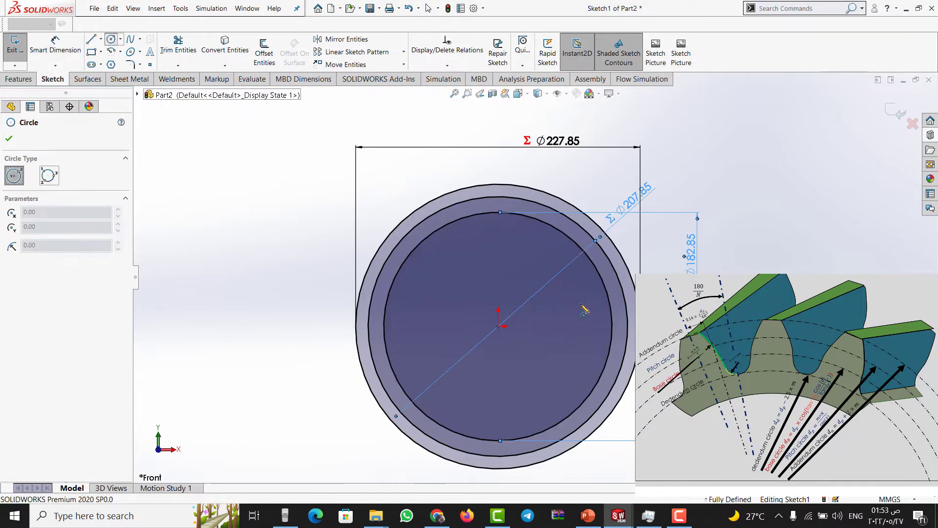
click(498, 325)
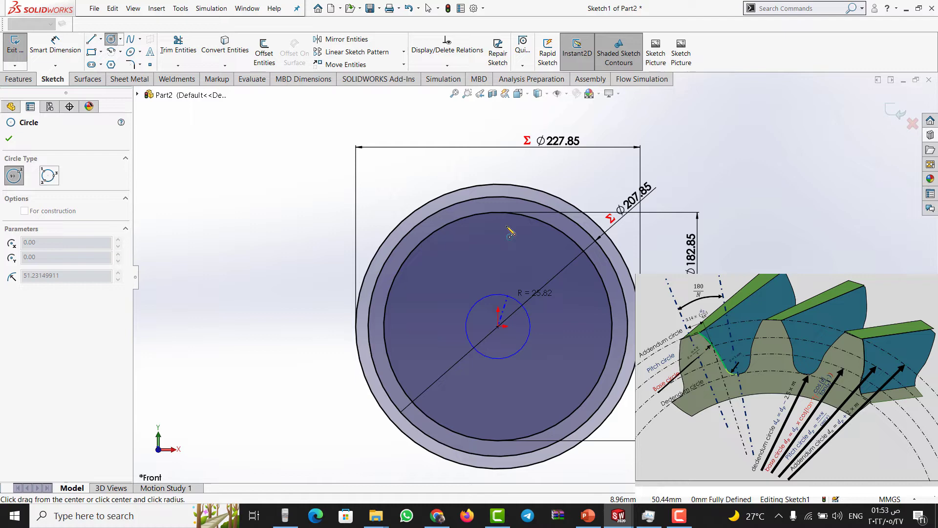
click(511, 209)
scroll(550, 201, up, 3)
key(d)
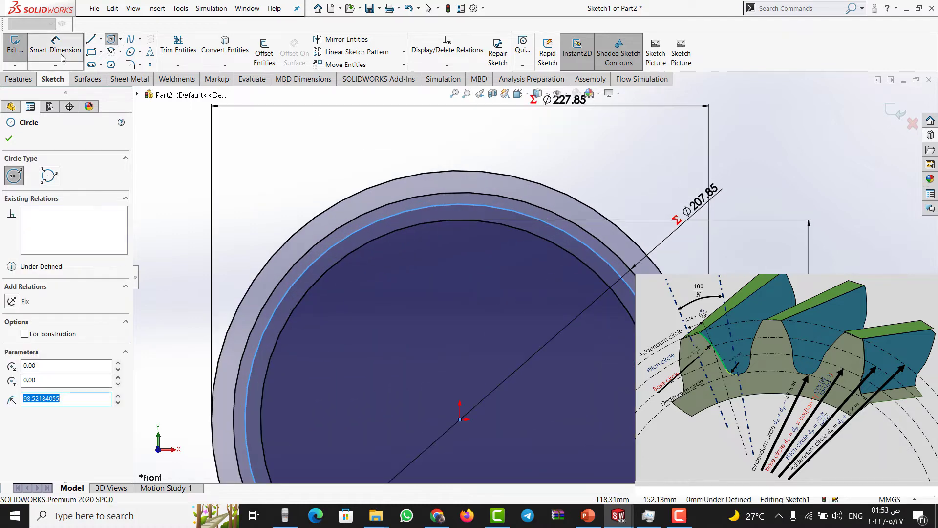
scroll(449, 303, down, 3)
scroll(572, 270, up, 2)
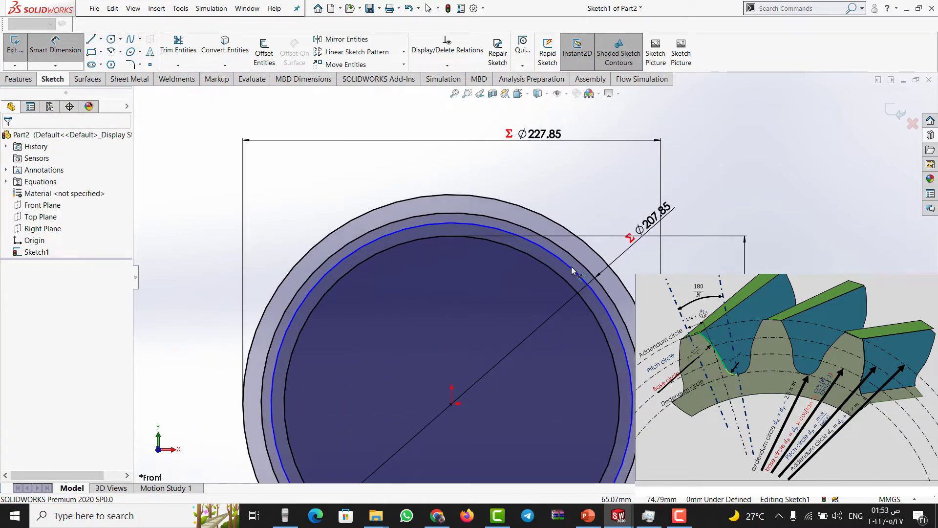
click(568, 268)
scroll(535, 277, down, 3)
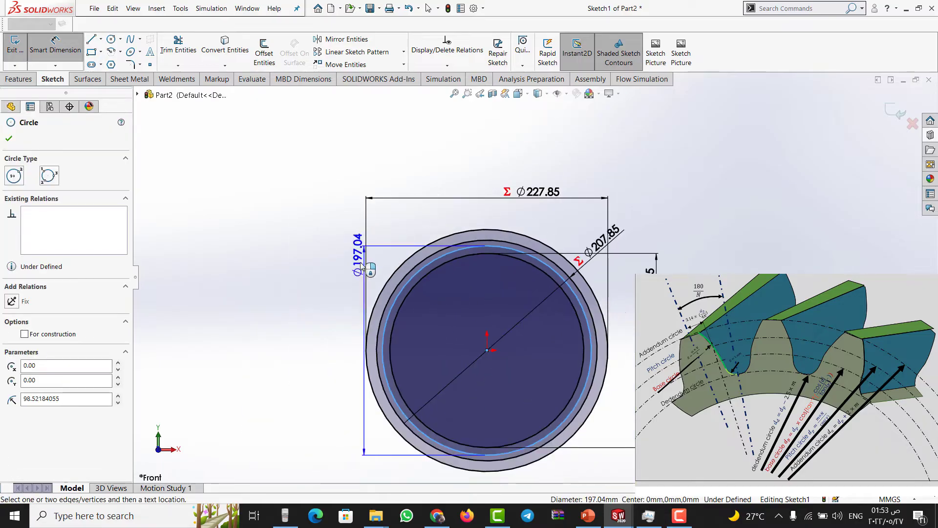
click(273, 342)
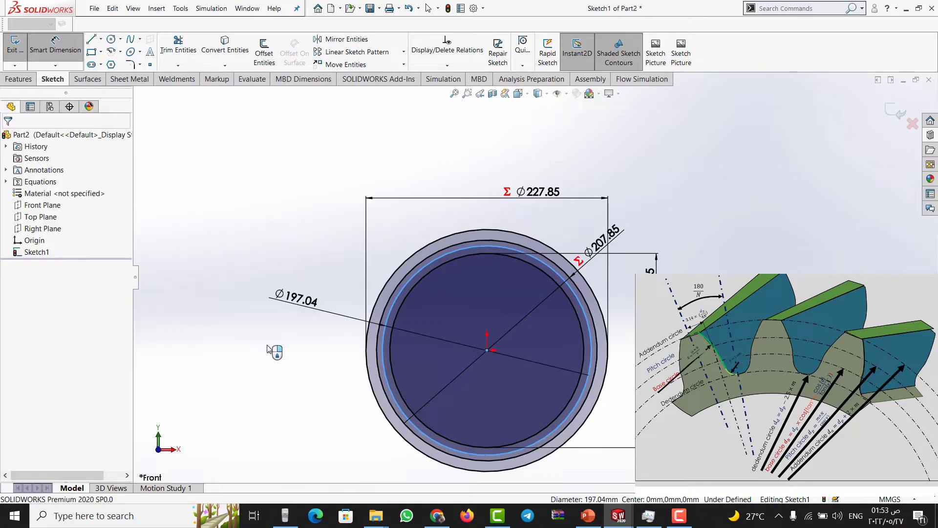
Step: Drive its diameter by "D1@Sketch1"*cos(atn(tan("phi")/cos("gamma"))), giving the Ø191.61 base circle
text(=)
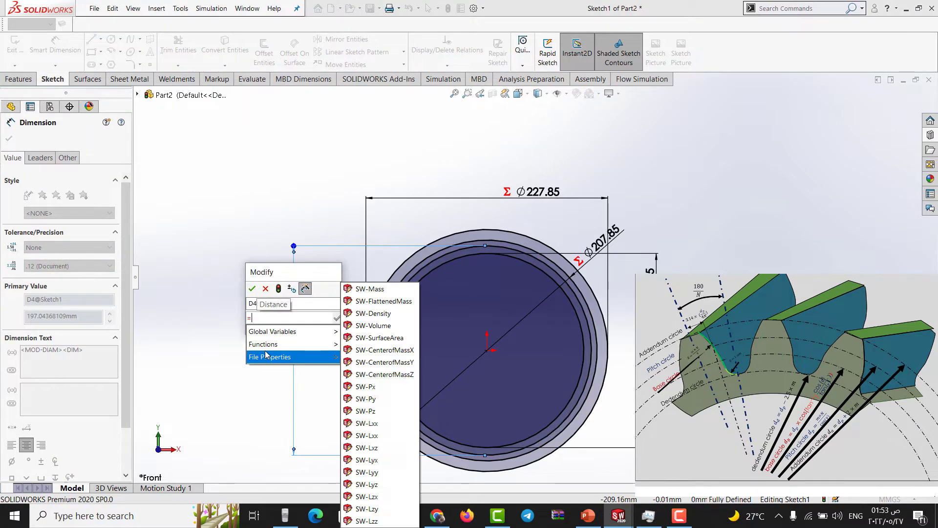
click(601, 244)
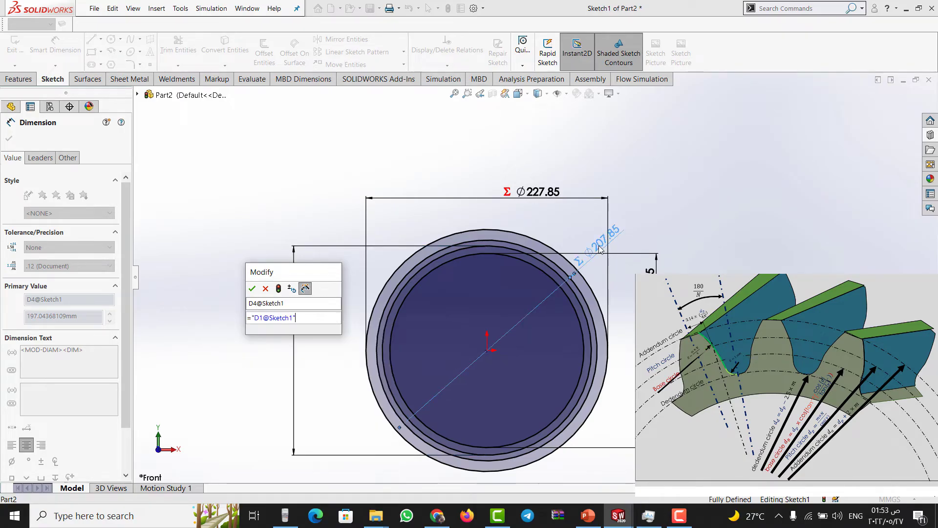
text(*)
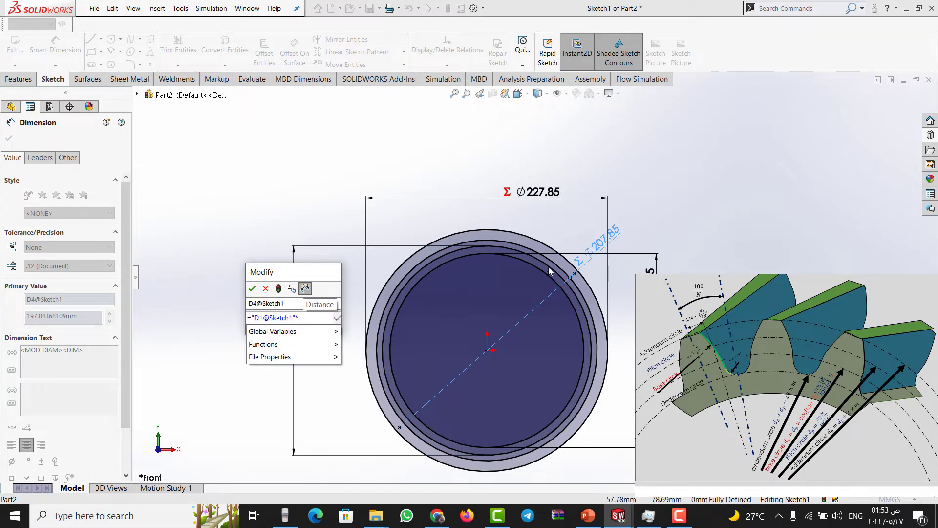
key(Down)
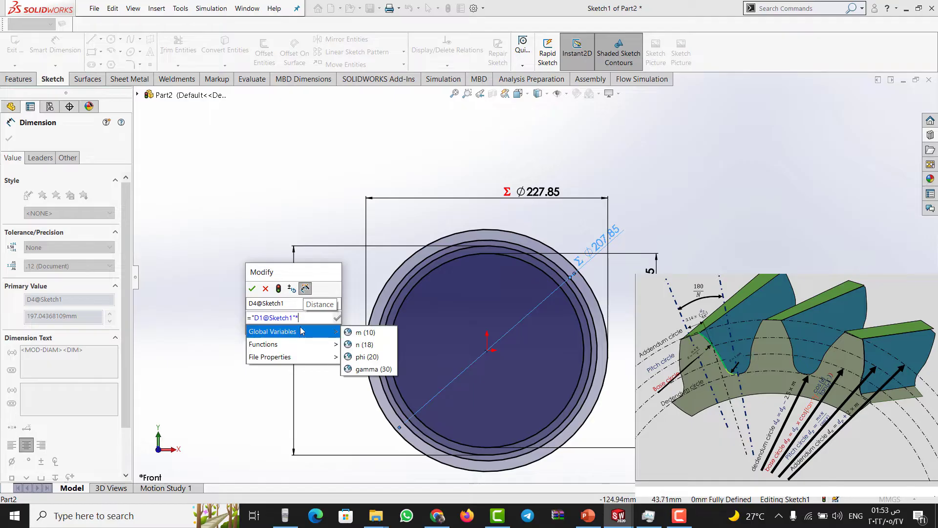
key(Right)
key(Down)
key(Down)
key(Down)
mouse_move(272, 344)
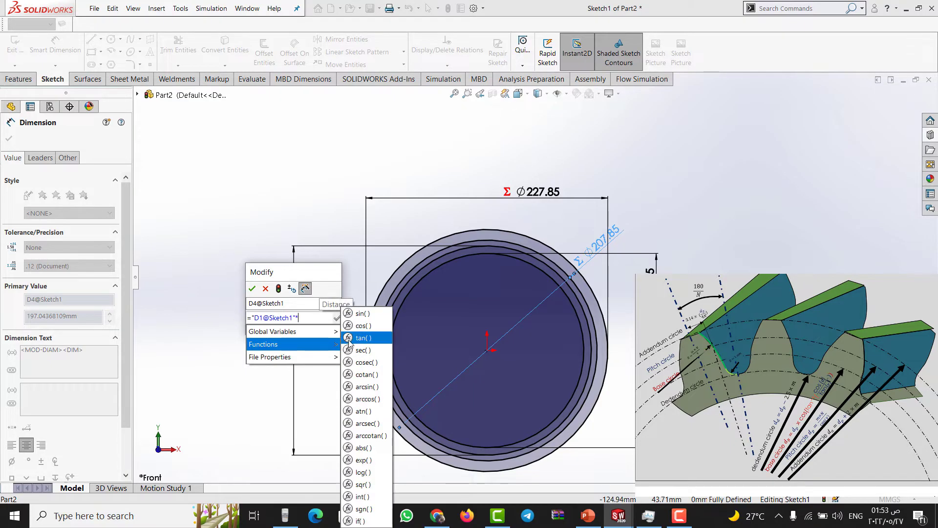
click(363, 330)
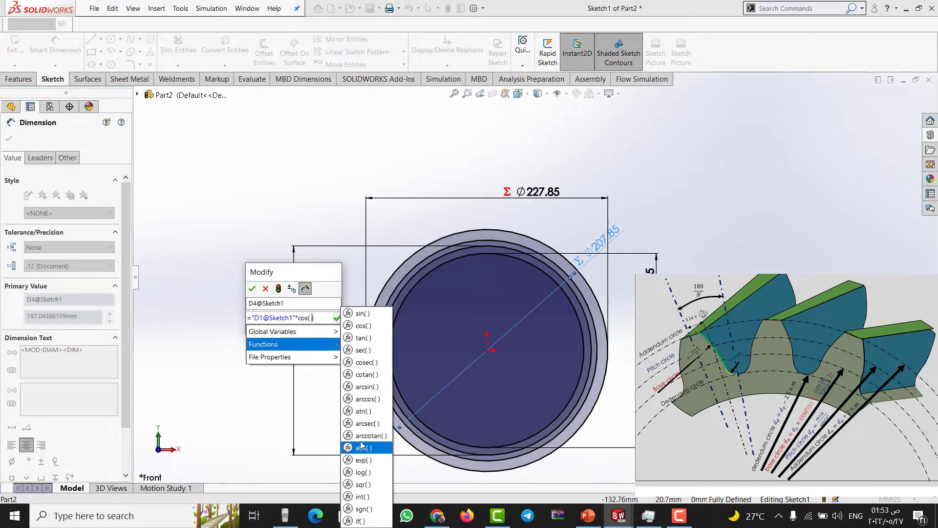
click(363, 411)
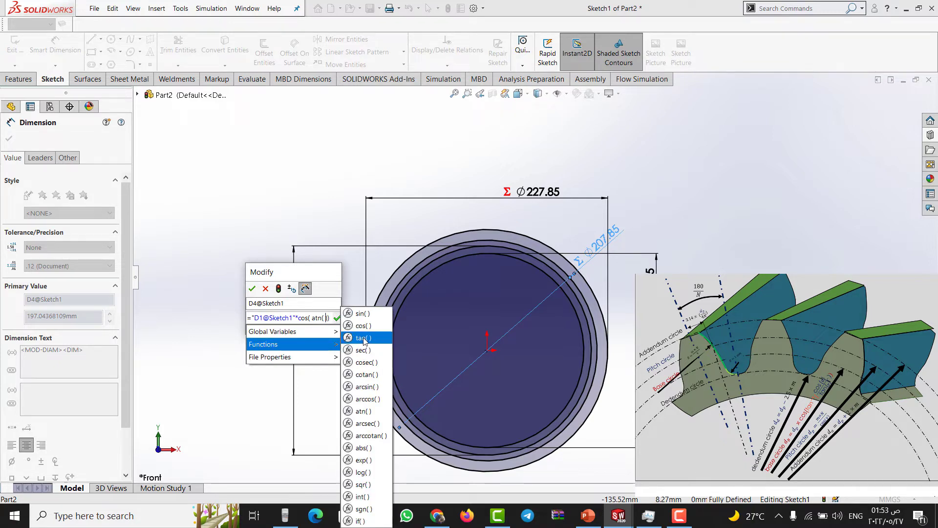
click(361, 341)
mouse_move(273, 331)
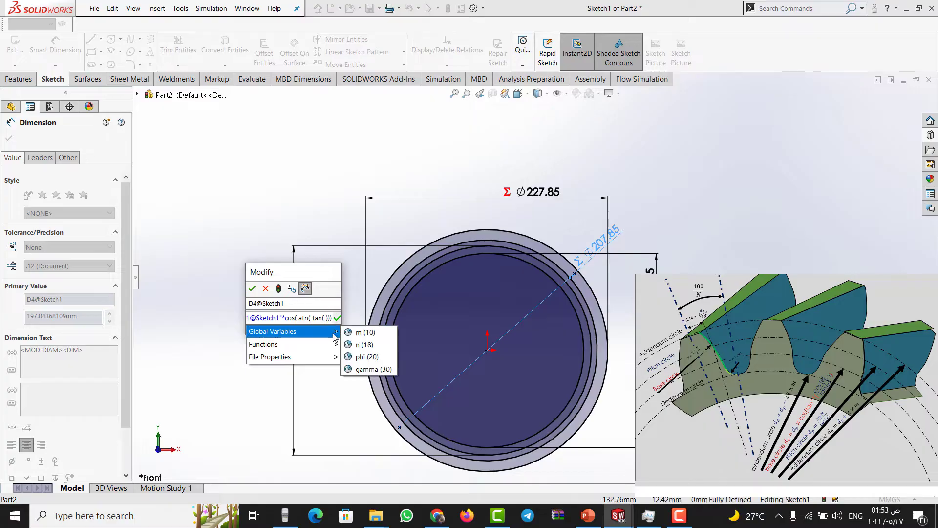
click(367, 357)
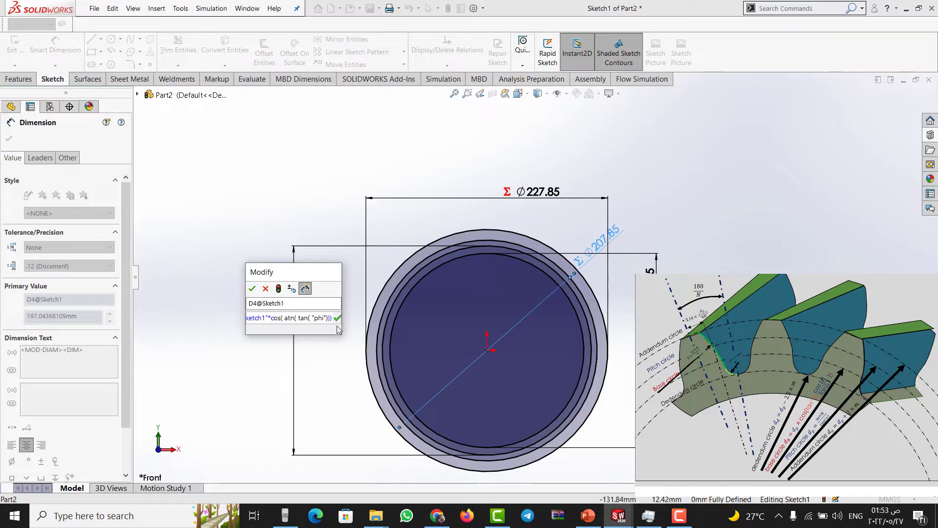
text(/cos)
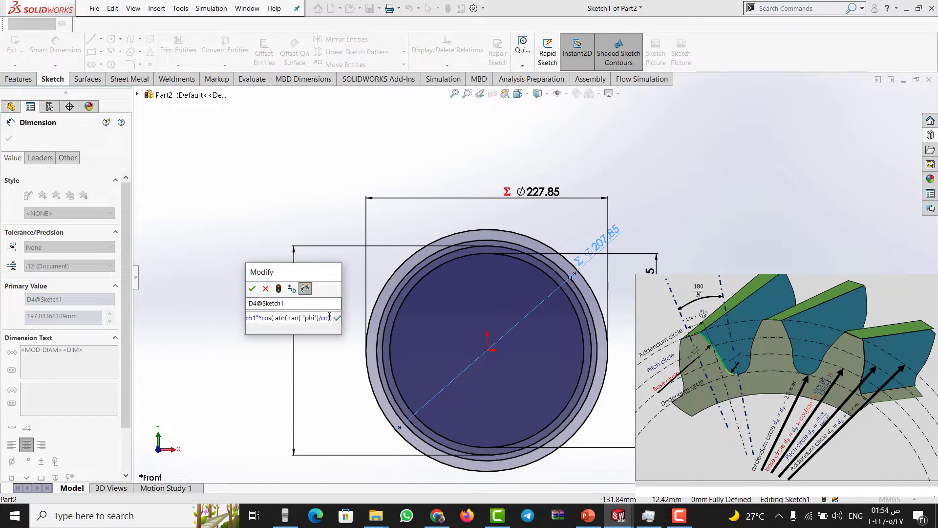
text(()
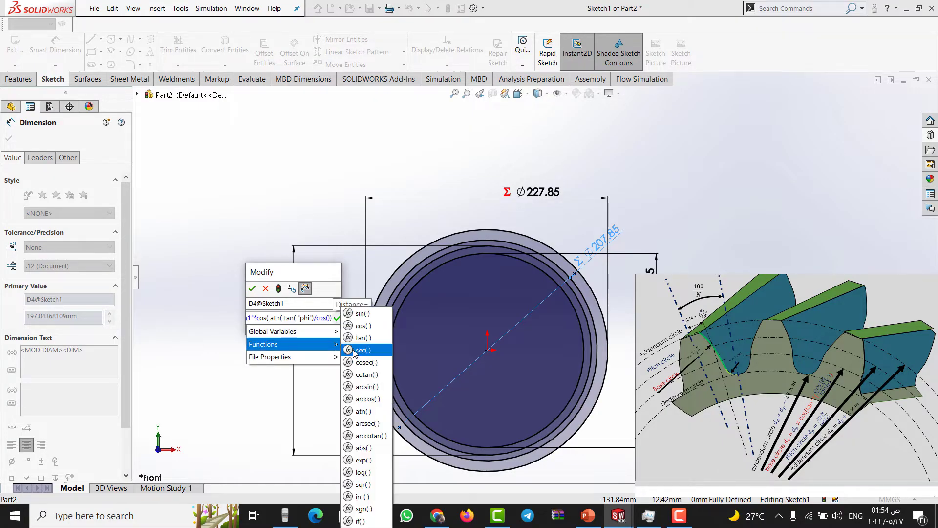
mouse_move(291, 331)
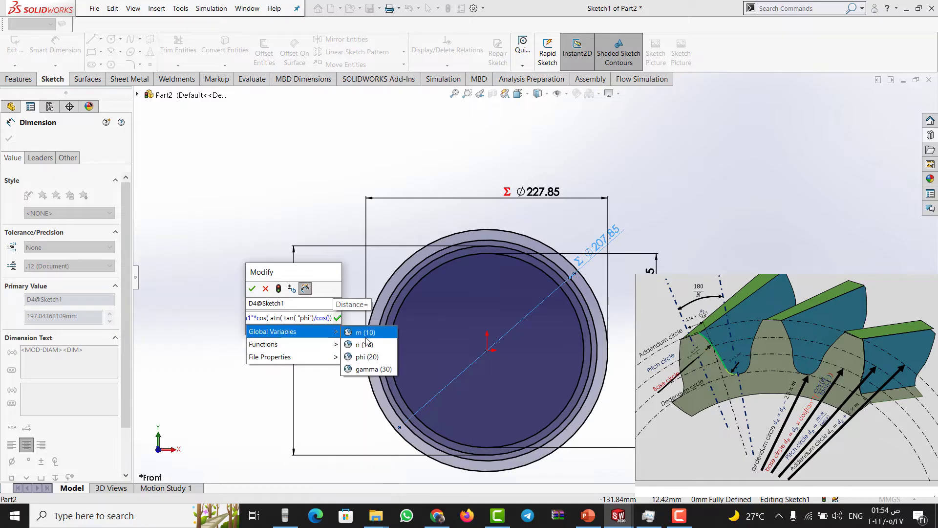
click(367, 369)
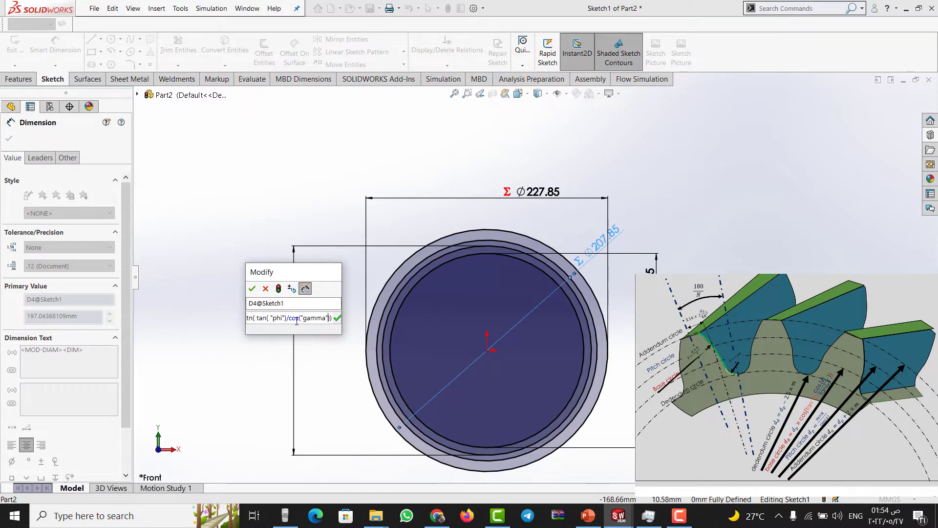
click(252, 289)
scroll(515, 288, down, 1)
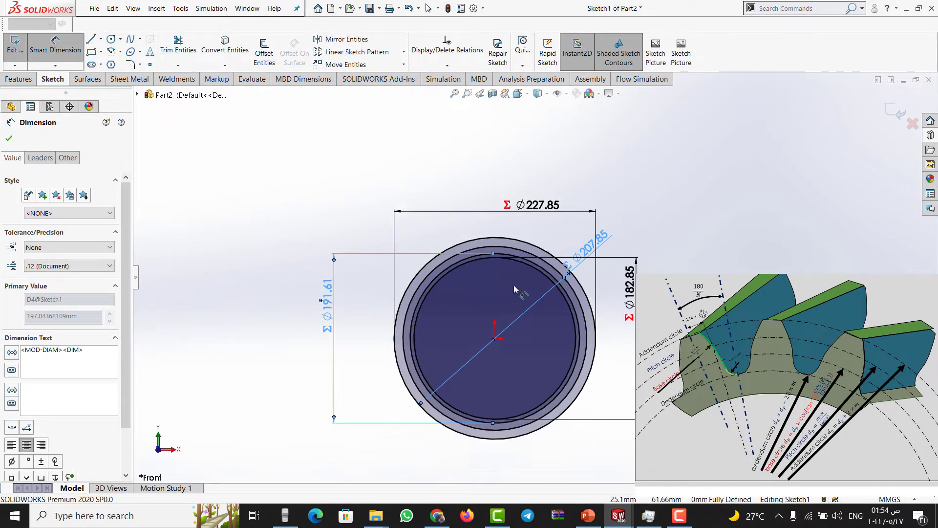
scroll(515, 286, down, 1)
scroll(513, 285, down, 1)
Step: Convert the inner, middle and outer gear circles to construction geometry
key(Escape)
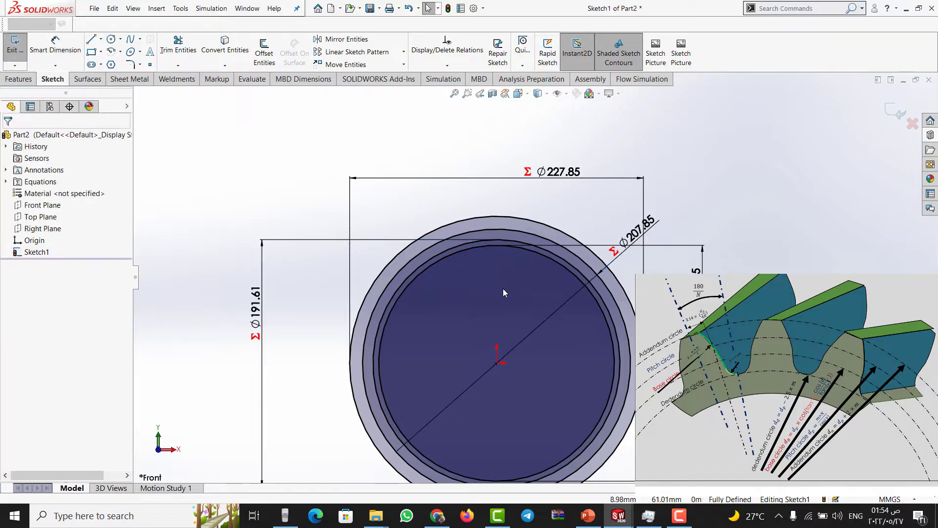
scroll(502, 248, down, 2)
click(504, 250)
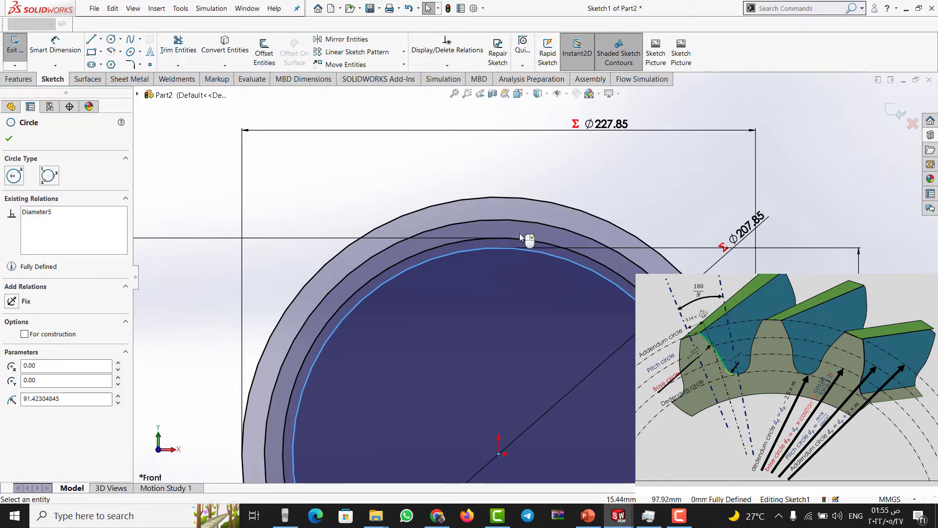
click(527, 215)
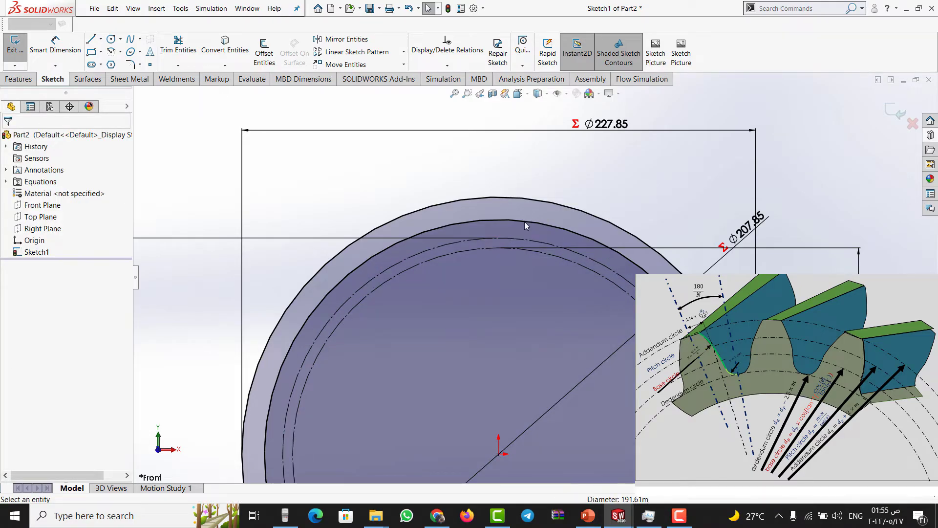
click(525, 224)
click(552, 192)
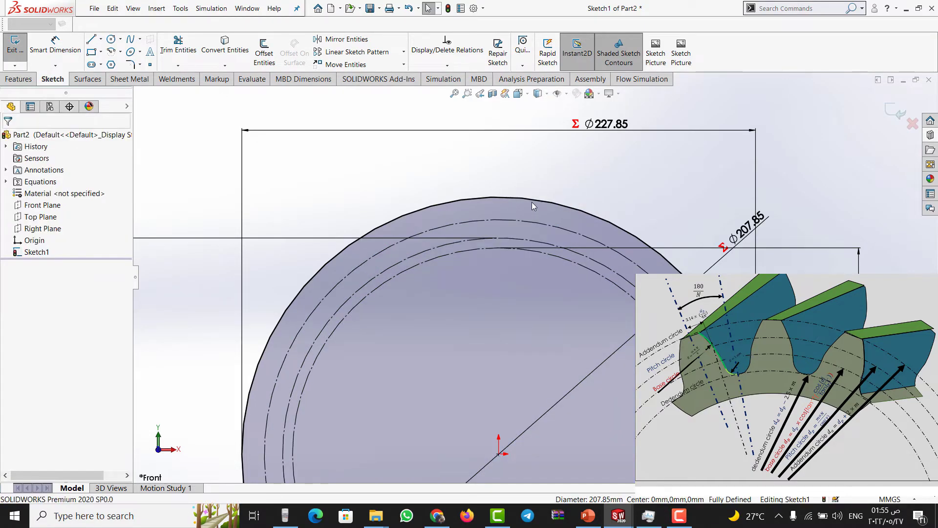
click(532, 201)
click(559, 170)
scroll(543, 287, up, 2)
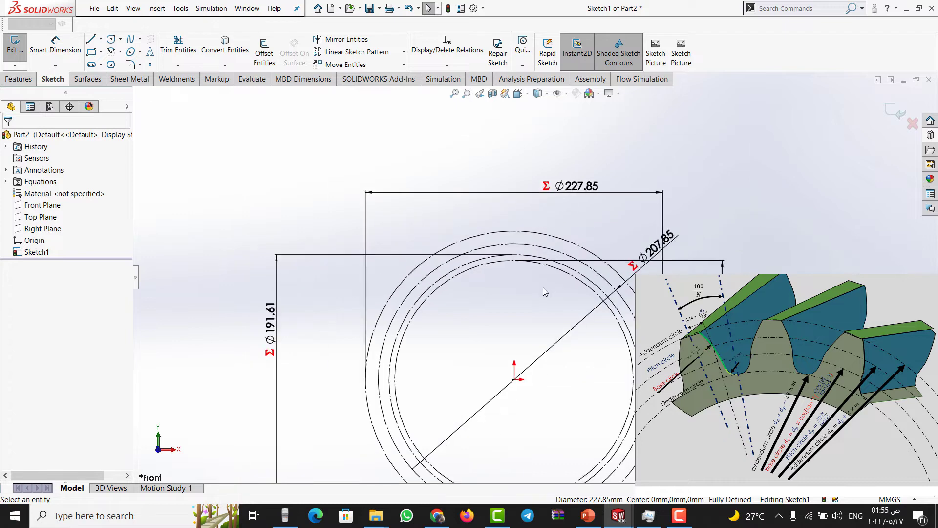
scroll(543, 287, up, 3)
scroll(559, 234, down, 3)
click(523, 313)
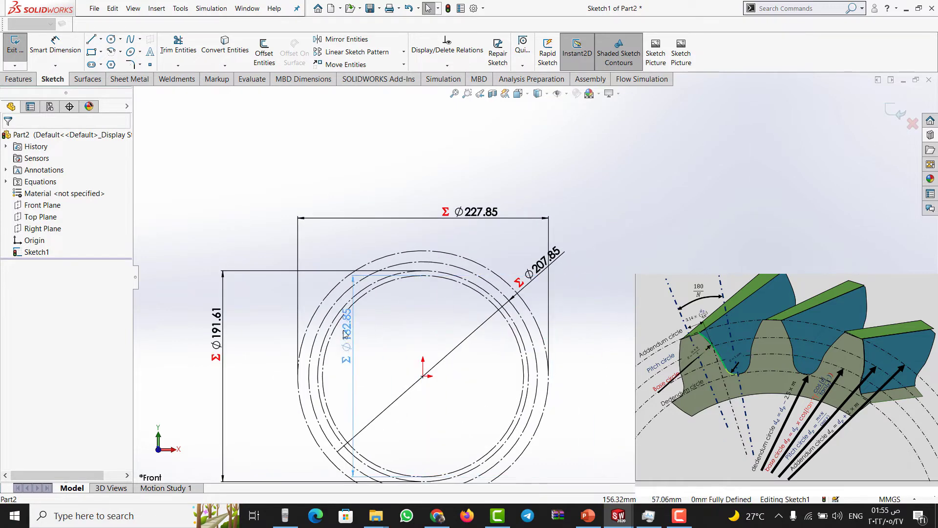
Step: Reposition the Ø182.85, Ø207.85 and Ø227.85 diameter dimensions and confirm them
click(240, 343)
drag(546, 269, 603, 311)
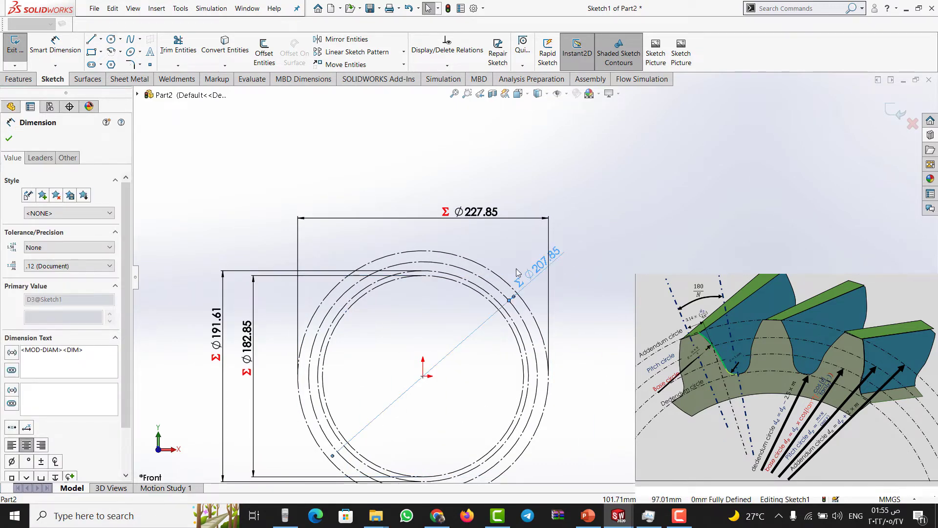
click(596, 308)
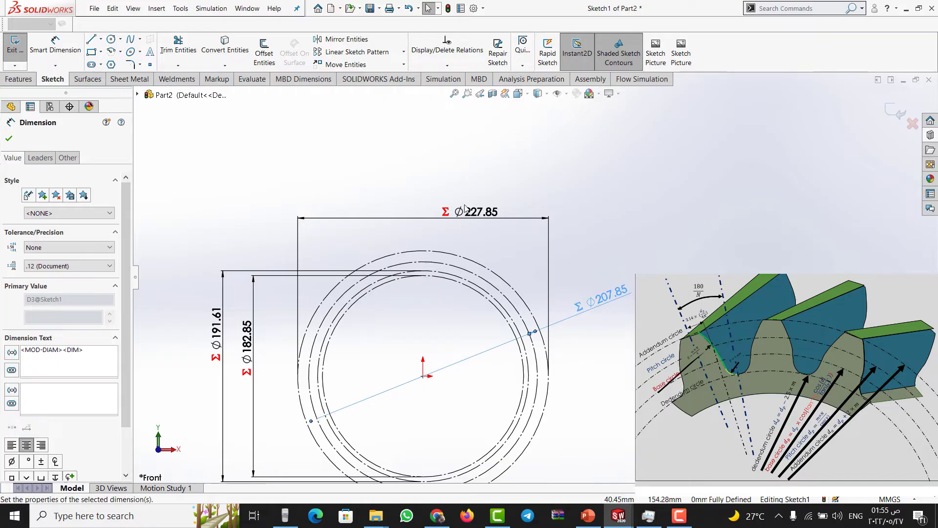
drag(473, 219, 410, 227)
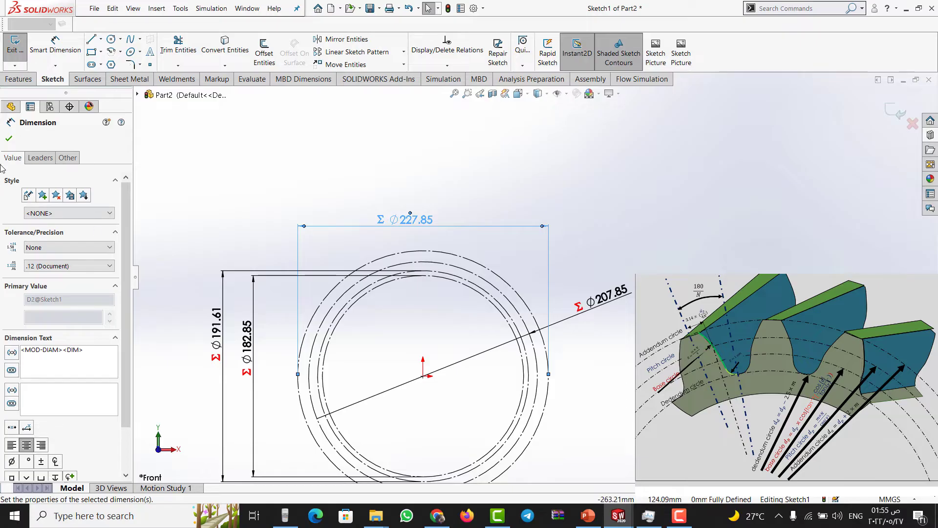
click(9, 140)
scroll(467, 294, down, 2)
scroll(557, 241, down, 2)
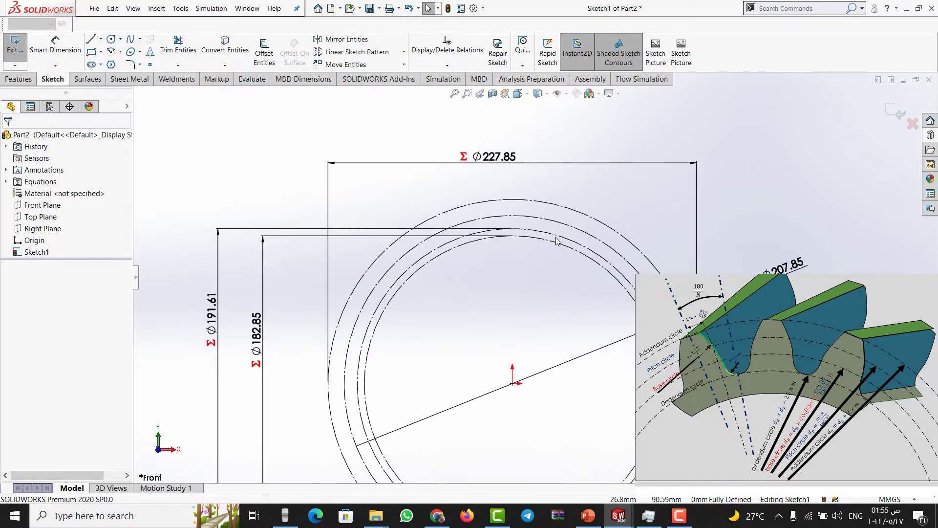
Step: Sketch a vertical line from the origin up past the outer circle
click(91, 39)
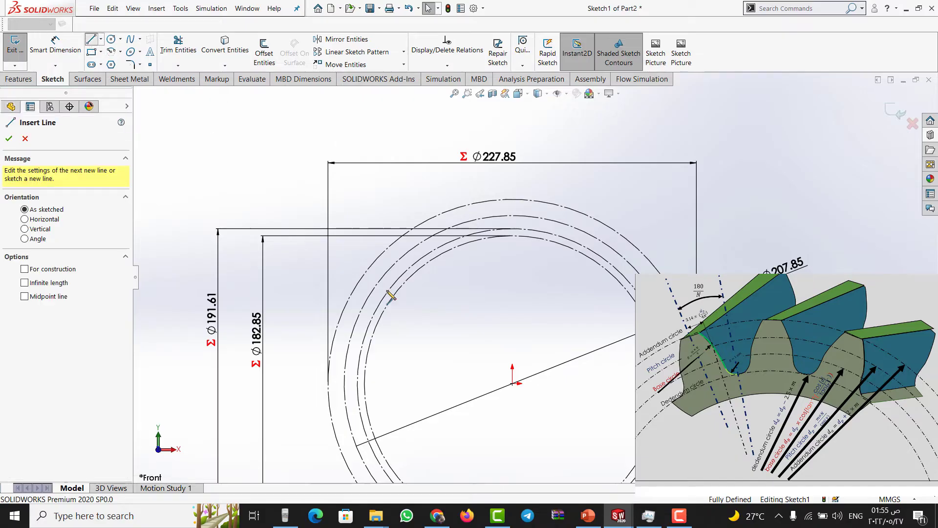
click(513, 383)
click(509, 116)
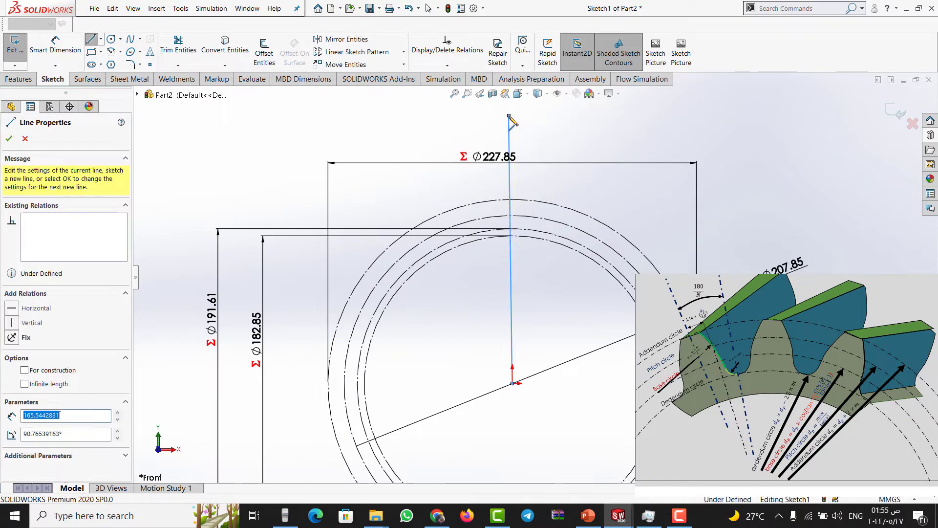
key(Escape)
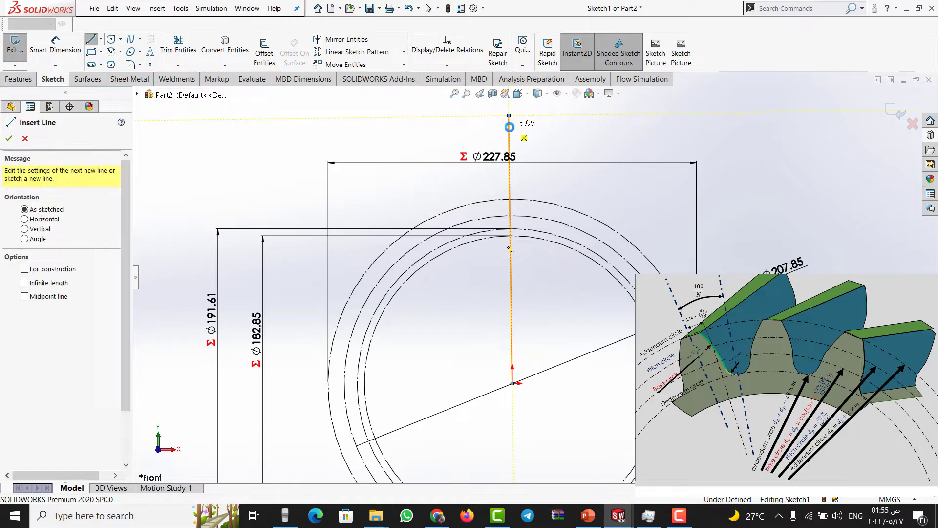
key(Escape)
click(510, 157)
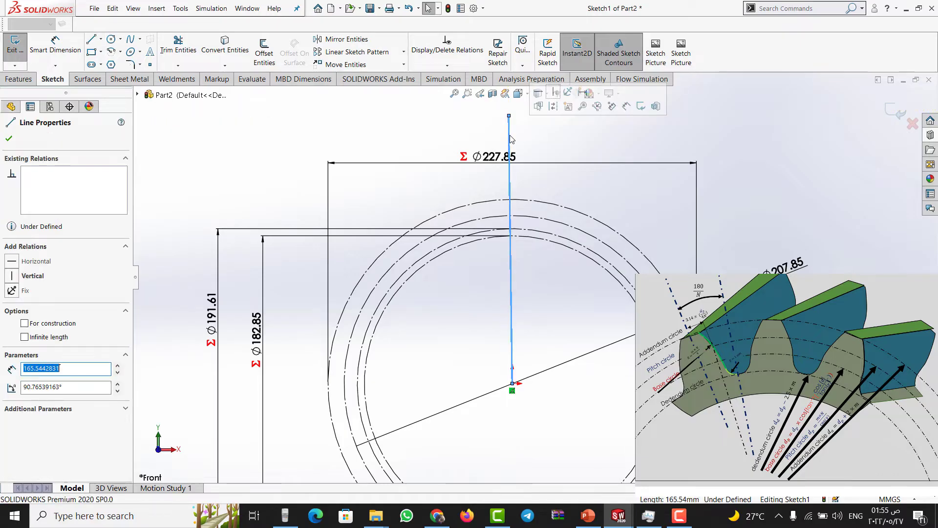
click(12, 276)
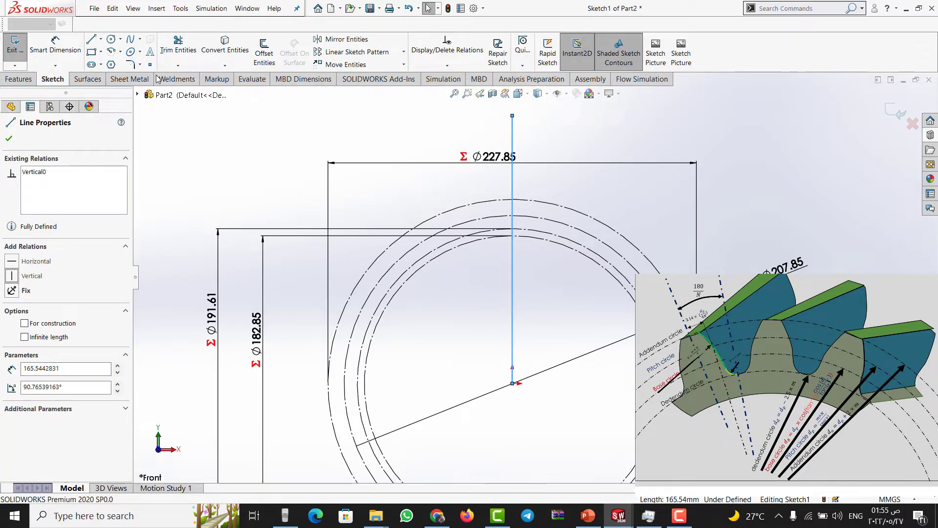
Step: Add an inclined line from the gear centre and make both lines construction geometry
click(92, 40)
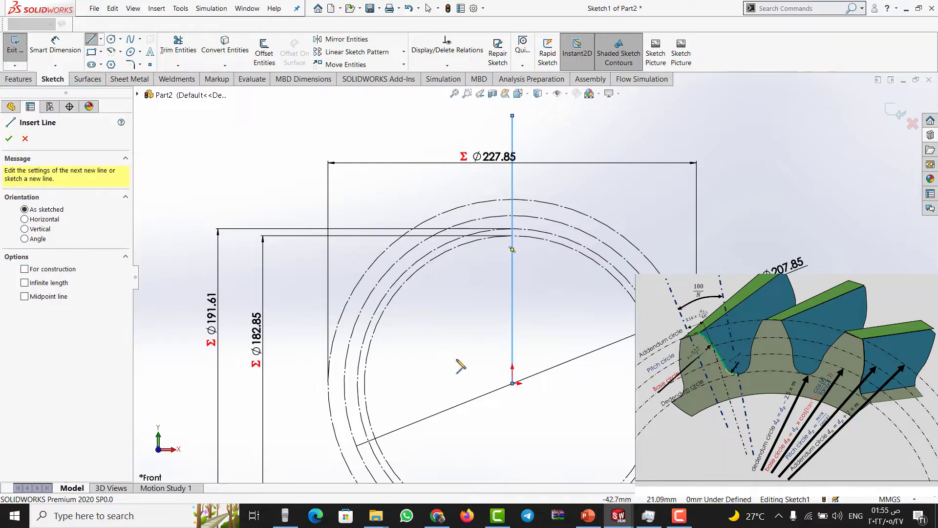
click(512, 384)
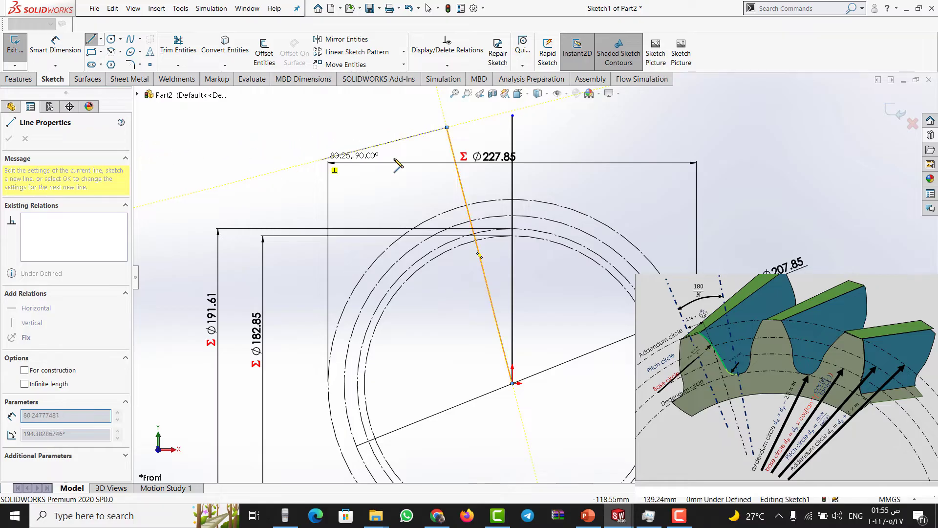
click(426, 156)
key(Escape)
click(451, 146)
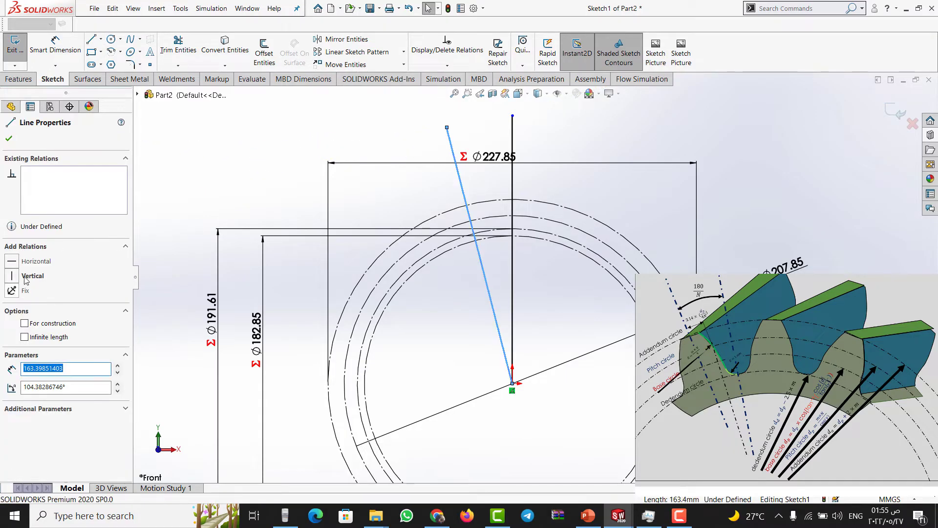
click(35, 324)
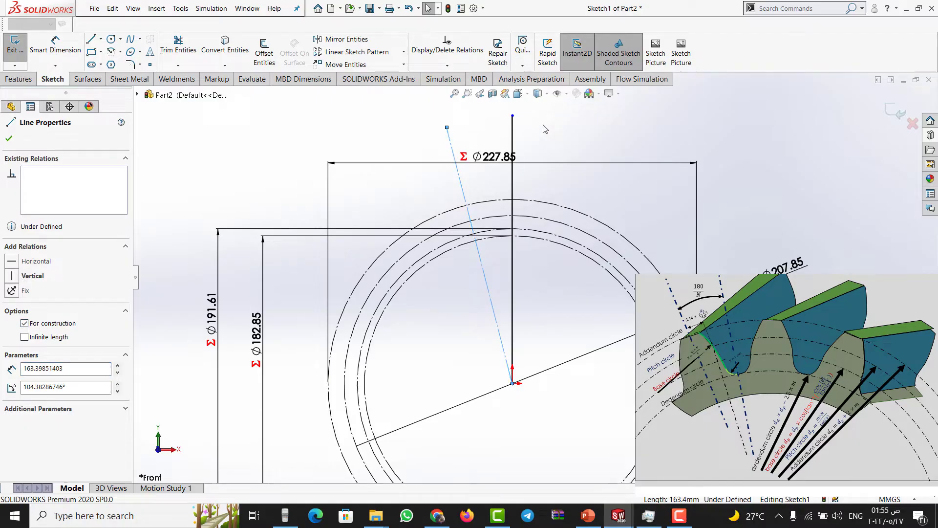
click(512, 147)
click(53, 324)
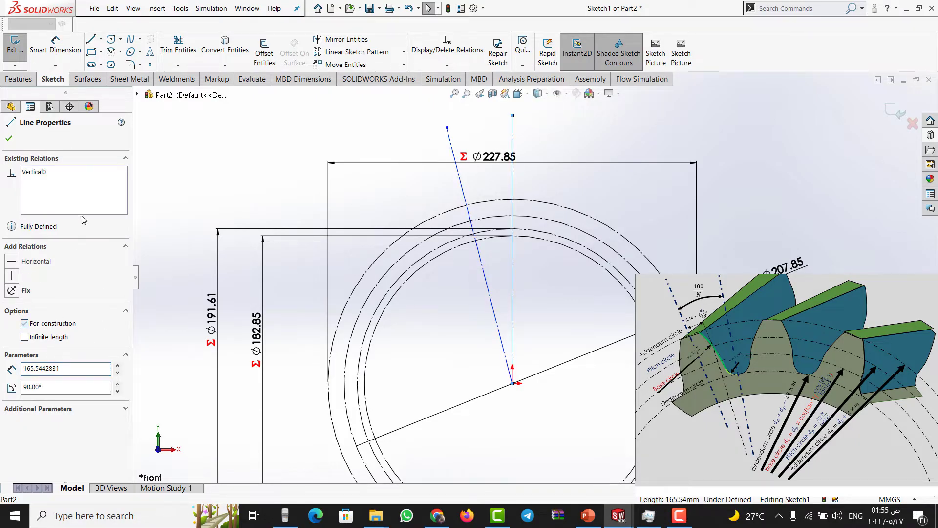
click(41, 60)
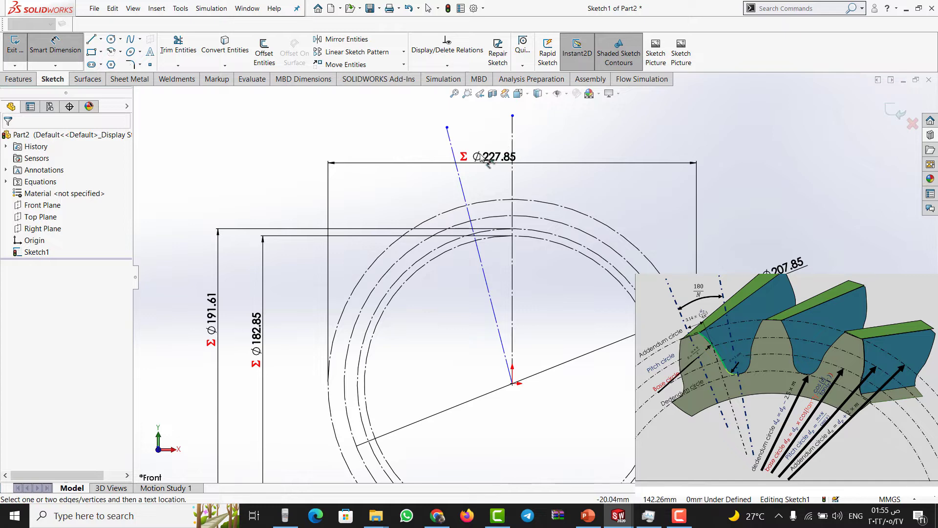
Step: Dimension the angle between the construction lines with the equation =180/N, giving 10°
click(512, 144)
click(455, 157)
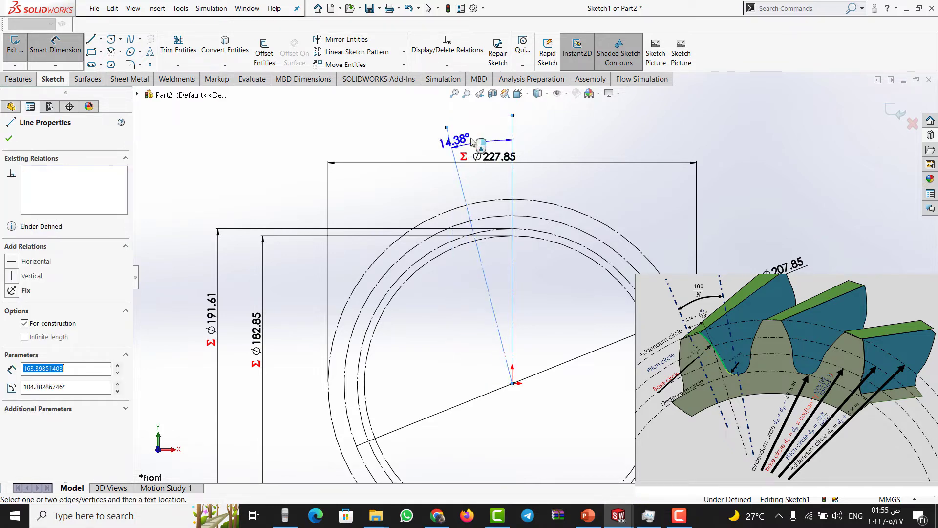
click(481, 138)
text(=)
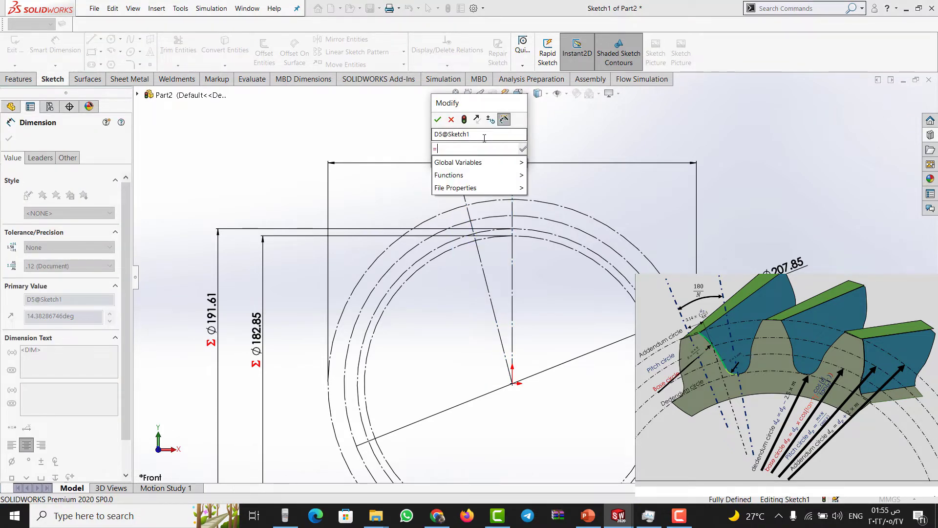
text(180/"n)
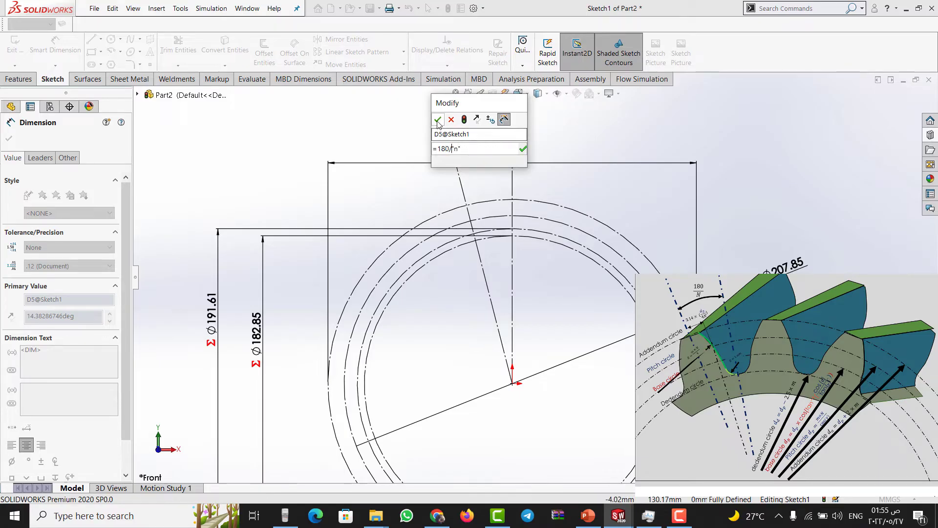
click(438, 121)
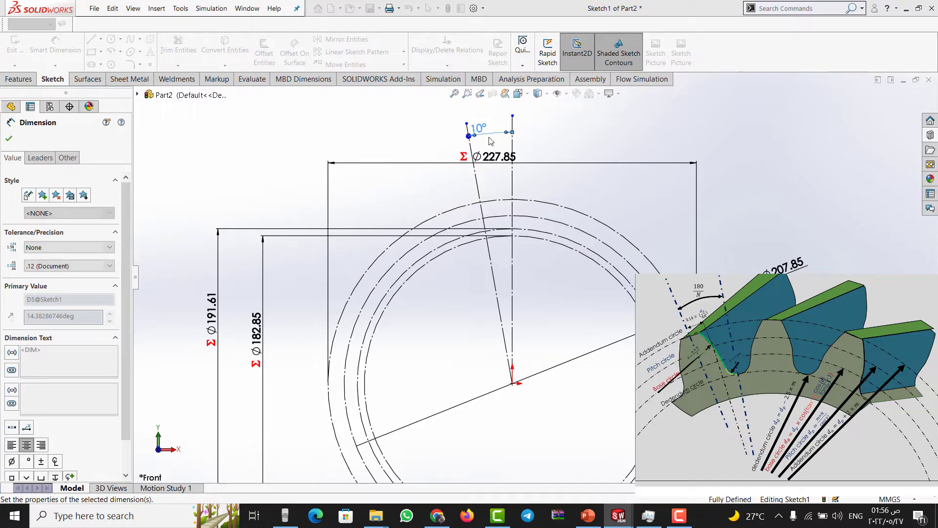
scroll(489, 122, down, 3)
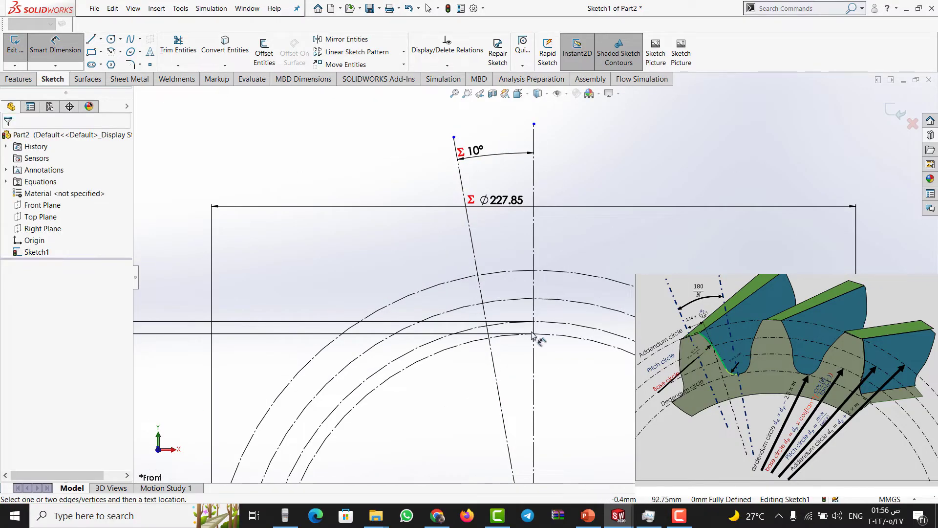
scroll(538, 337, up, 2)
scroll(507, 337, down, 2)
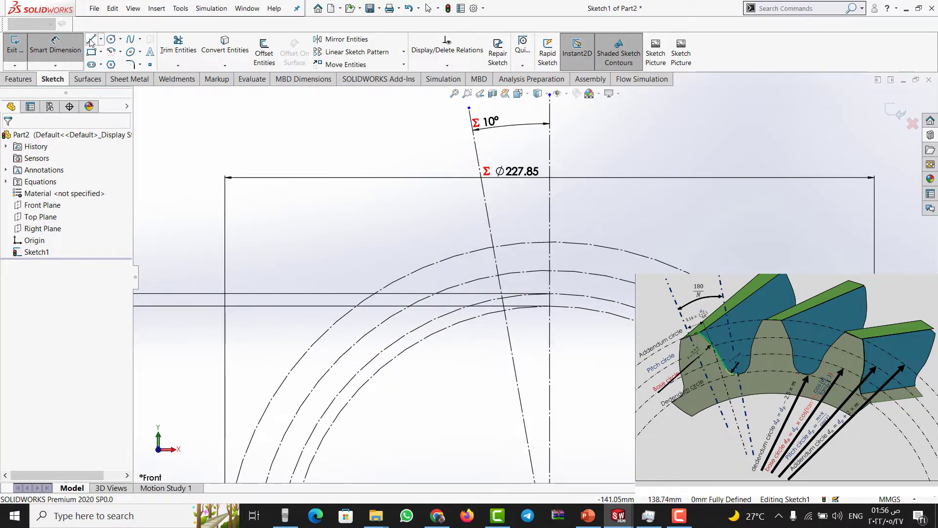
Step: Sketch a short line from where the inclined construction line crosses the pitch circle
click(91, 39)
scroll(572, 292, down, 2)
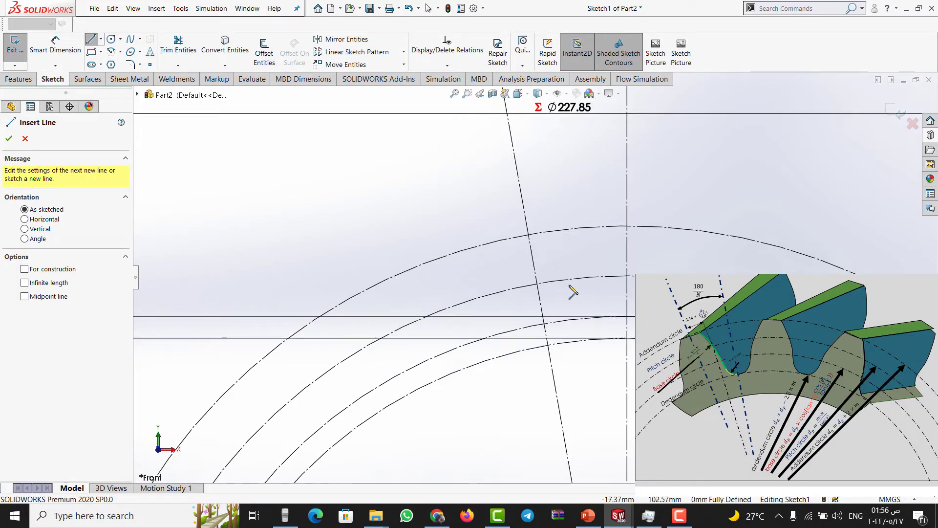
click(538, 285)
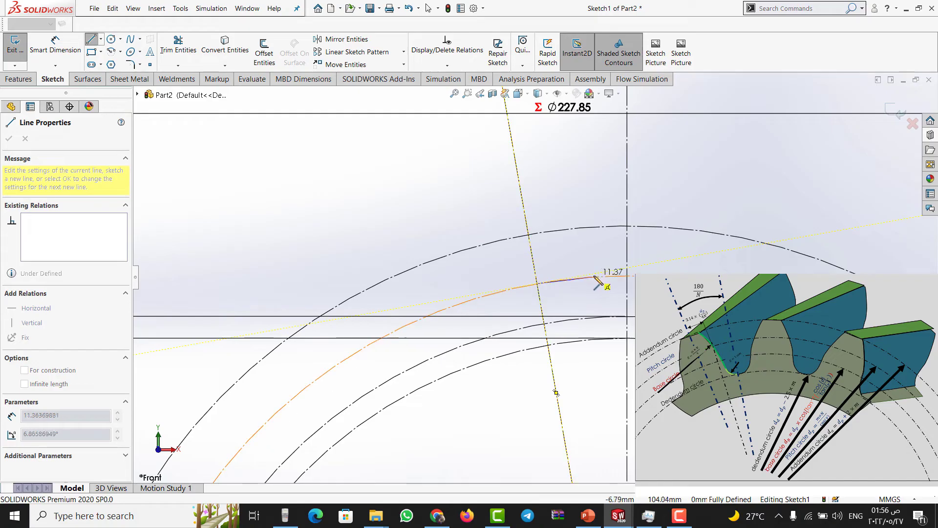
click(585, 278)
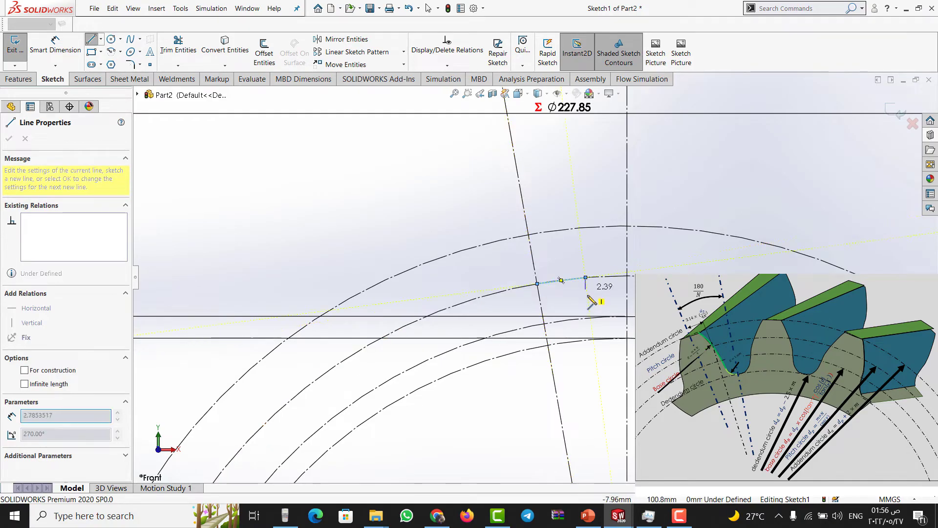
key(Escape)
scroll(562, 284, up, 2)
scroll(540, 281, down, 3)
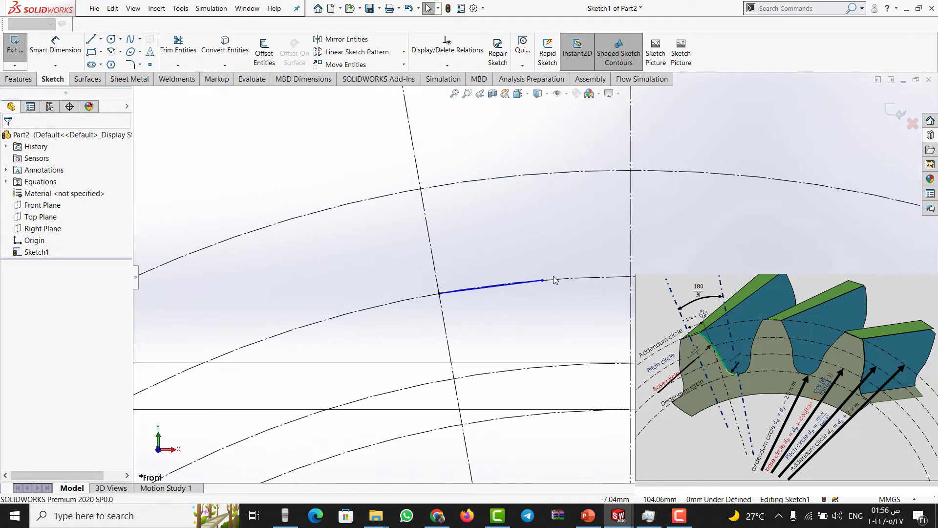
scroll(541, 281, down, 2)
Step: Make the line's endpoint coincident with the gear circle and select it for a length dimension
click(540, 282)
ctrl+click(556, 281)
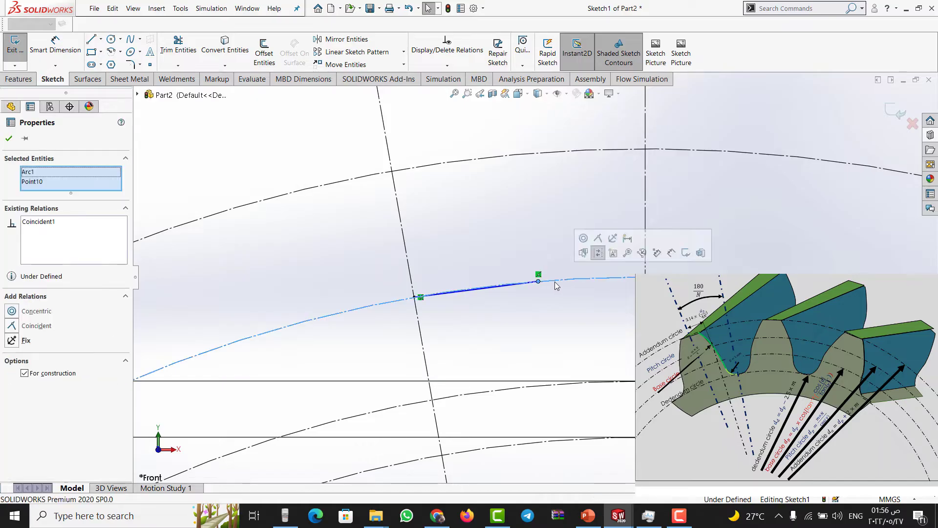
click(252, 265)
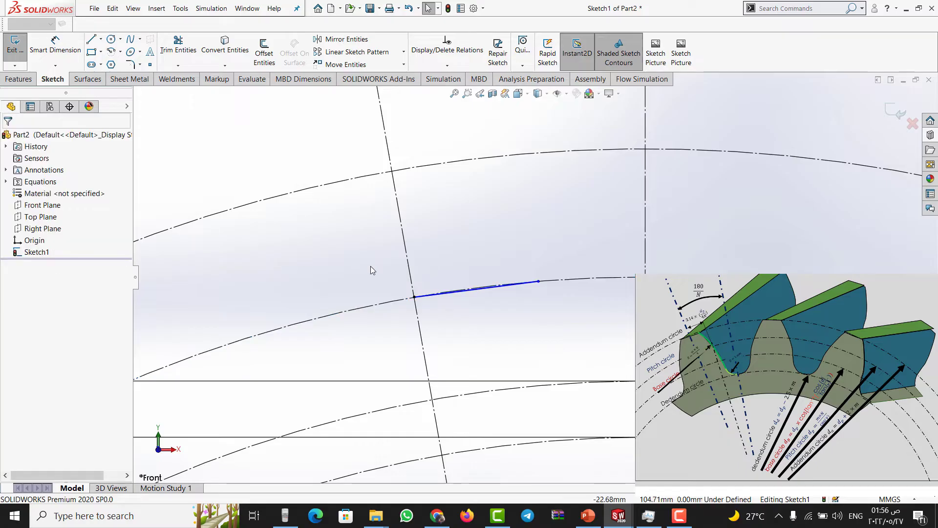
click(414, 297)
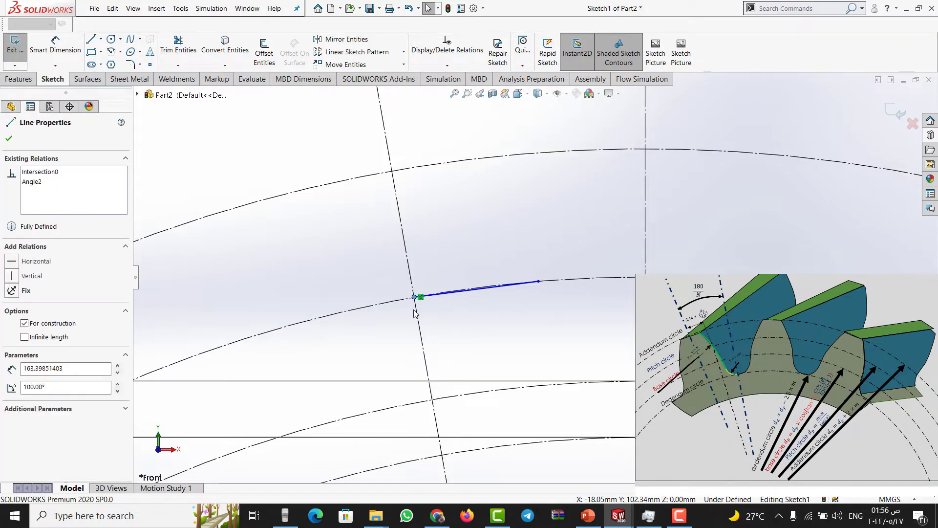
click(341, 266)
click(55, 47)
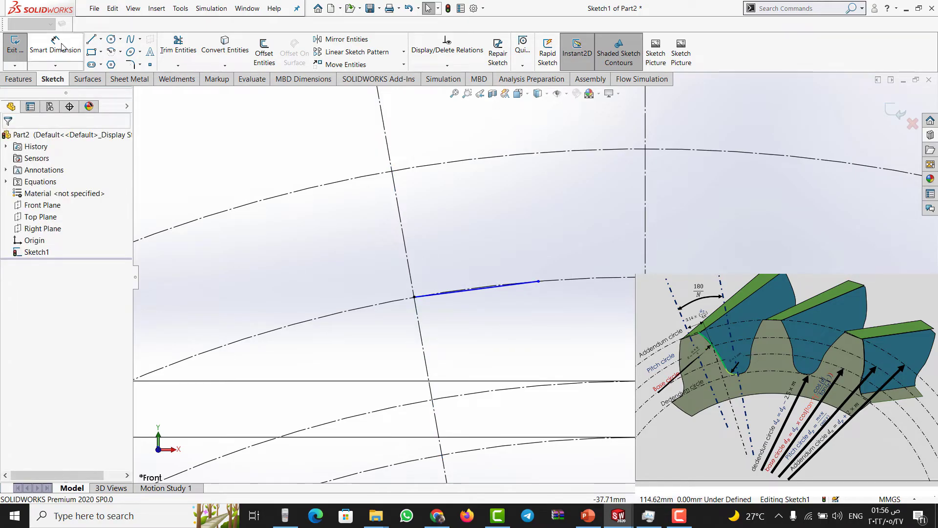
click(456, 296)
scroll(535, 279, up, 3)
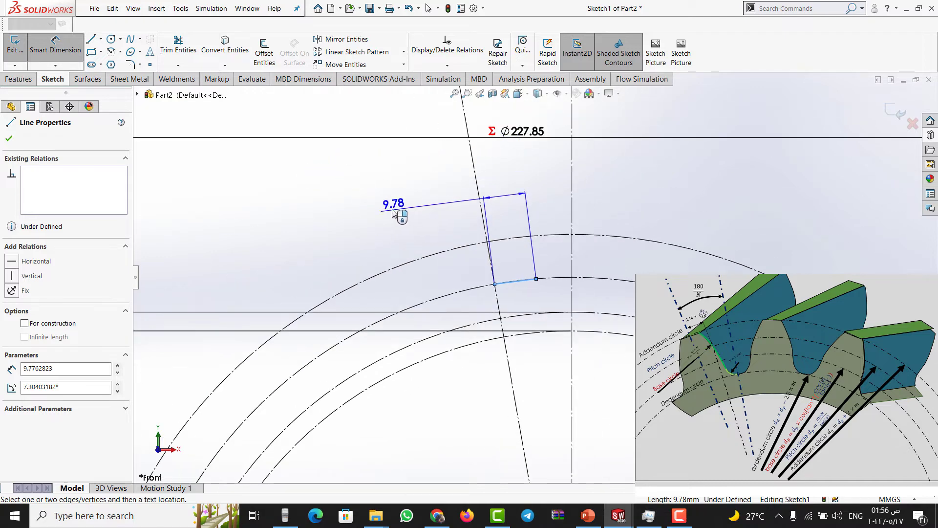
Step: Drive the short line's length with =3.14*"D1@Sketch1"/4/"n", making it 9.06 mm
click(393, 213)
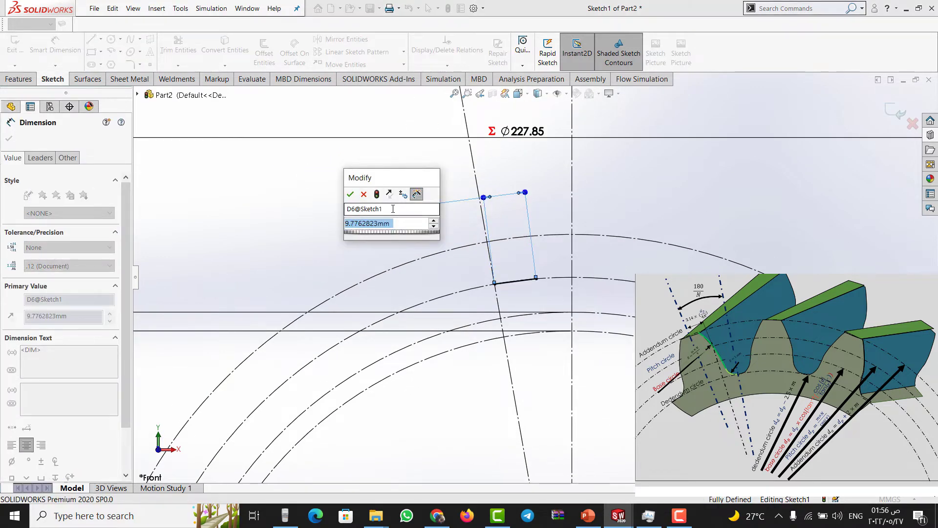
text(=)
scroll(534, 374, up, 3)
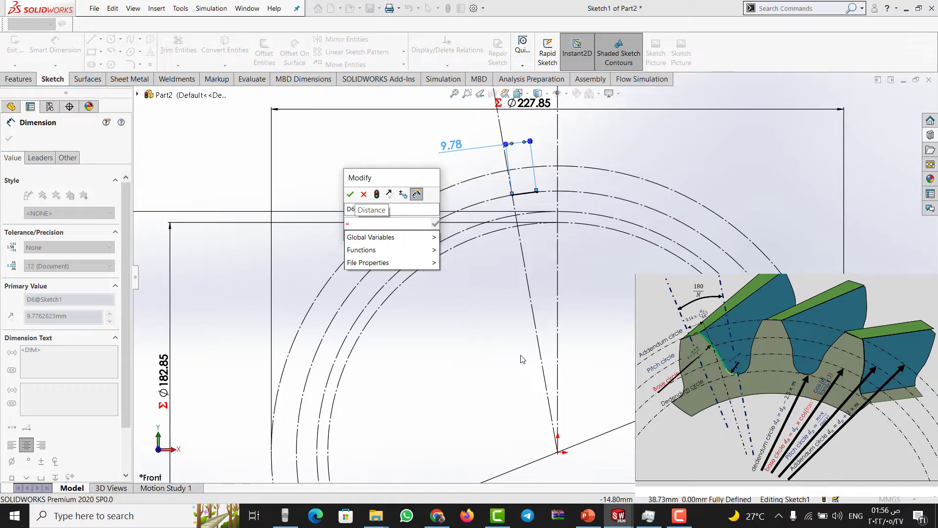
text(3.14*)
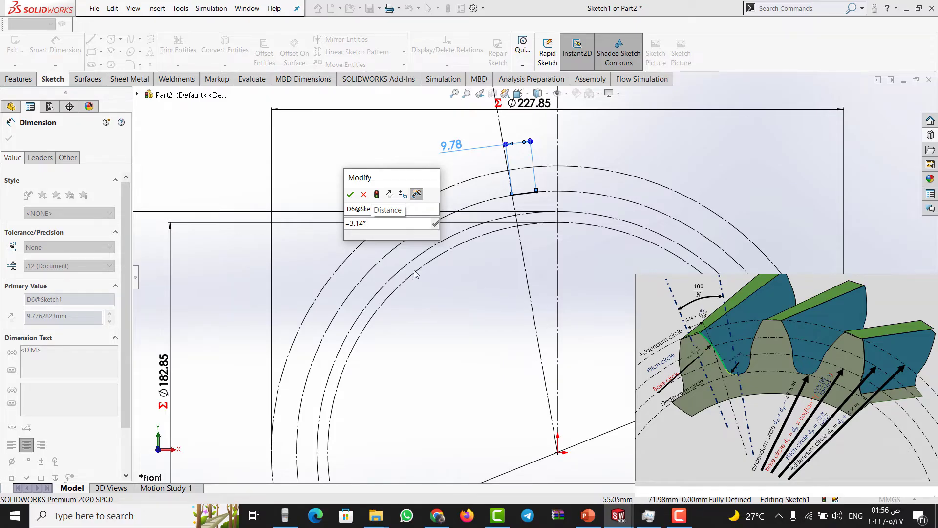
scroll(530, 282, up, 1)
scroll(616, 264, up, 1)
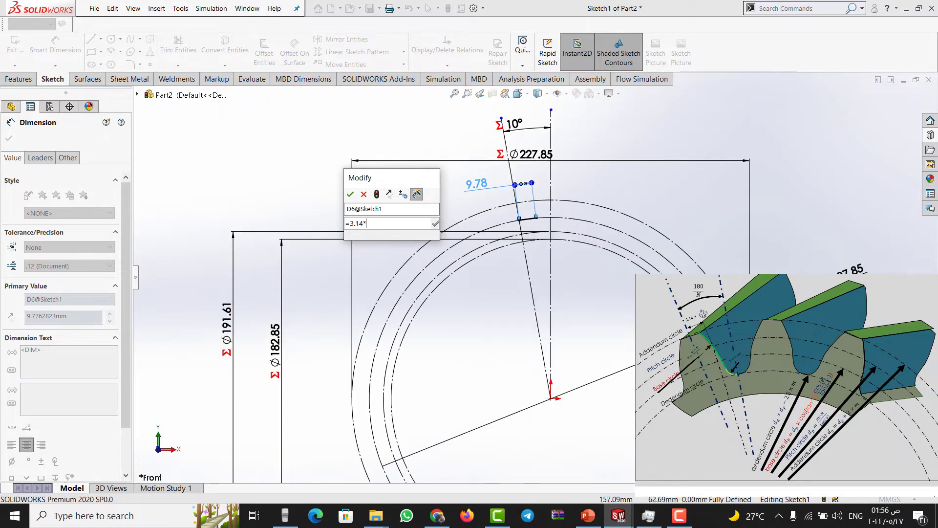
click(853, 269)
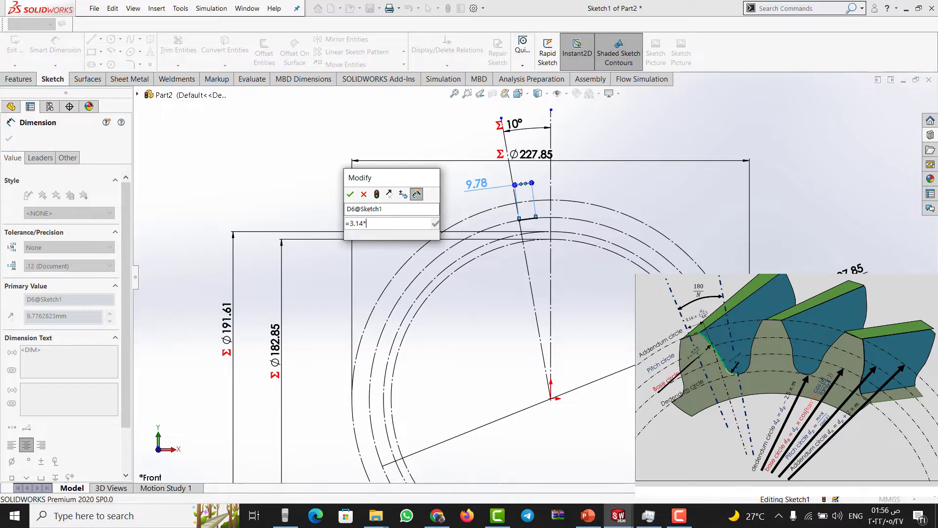
text(/)
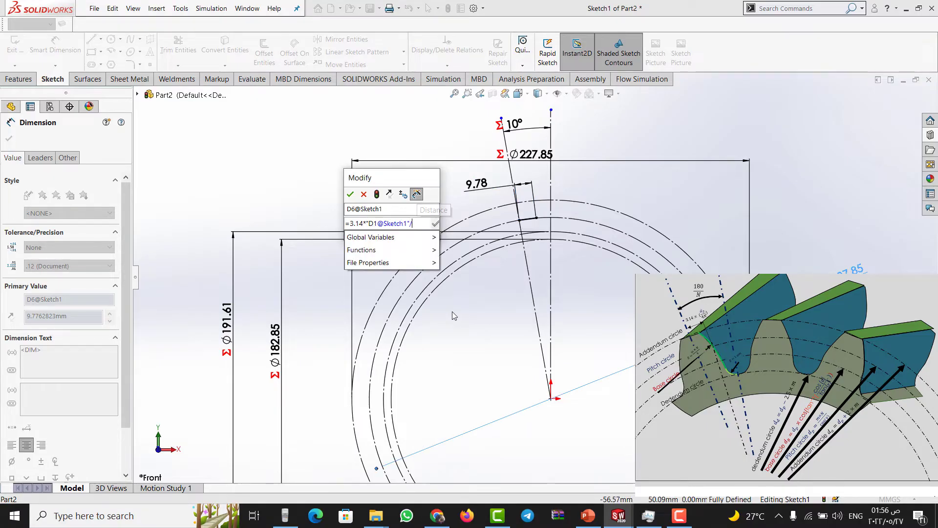
text(4/"n)
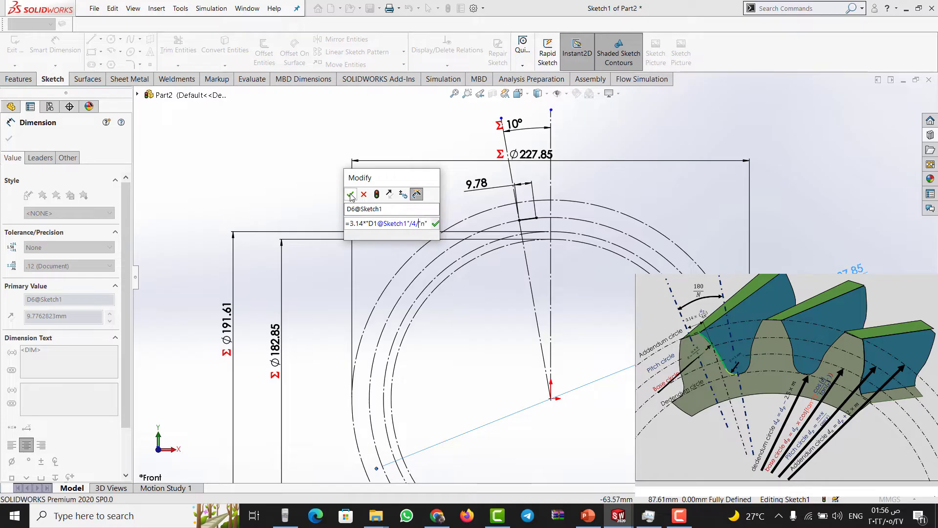
click(436, 223)
Step: Confirm the 9.06 tooth-thickness line is fully defined and zoom out
scroll(531, 204, down, 3)
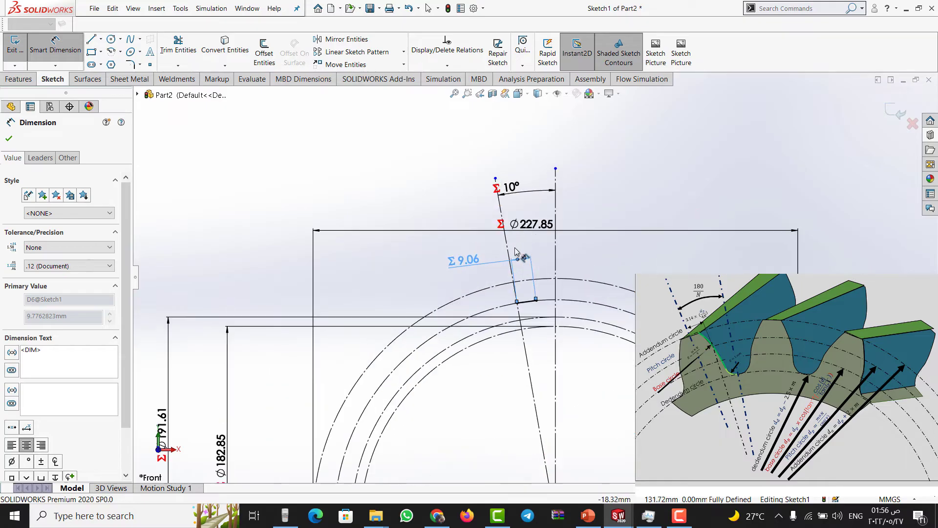
scroll(513, 262, down, 3)
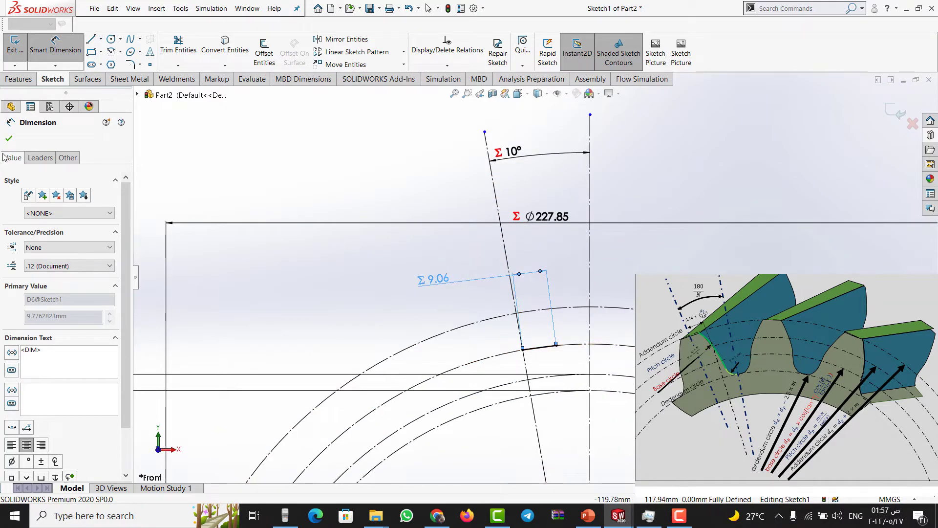
key(Escape)
click(544, 349)
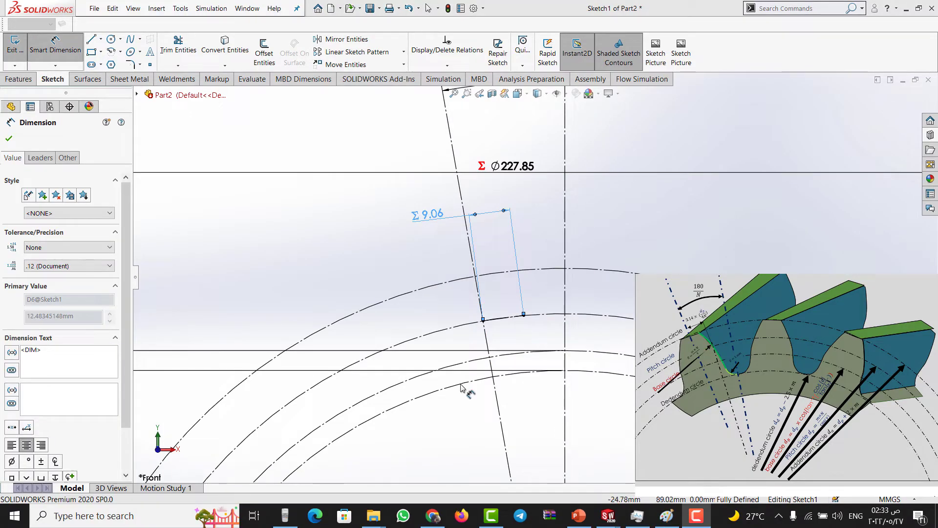
scroll(463, 388, up, 2)
scroll(469, 389, up, 2)
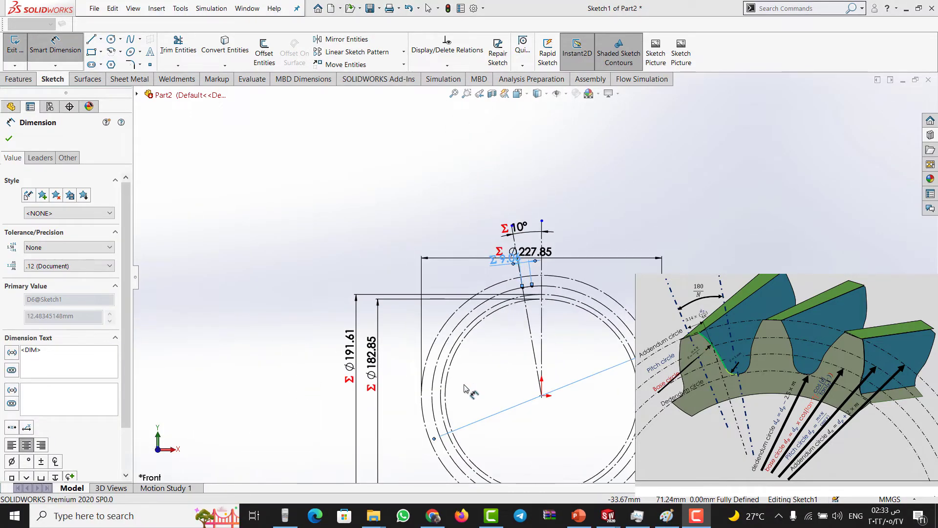
scroll(468, 388, up, 2)
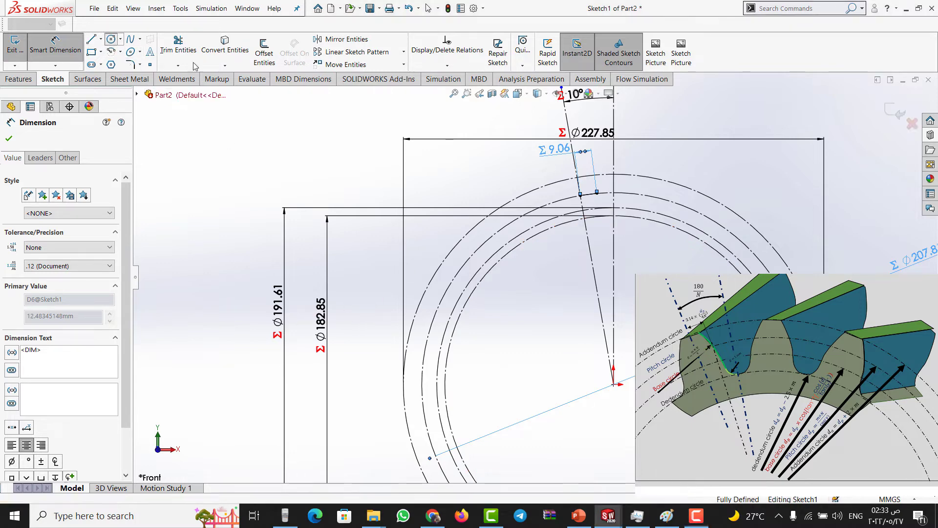
click(111, 39)
scroll(685, 147, down, 3)
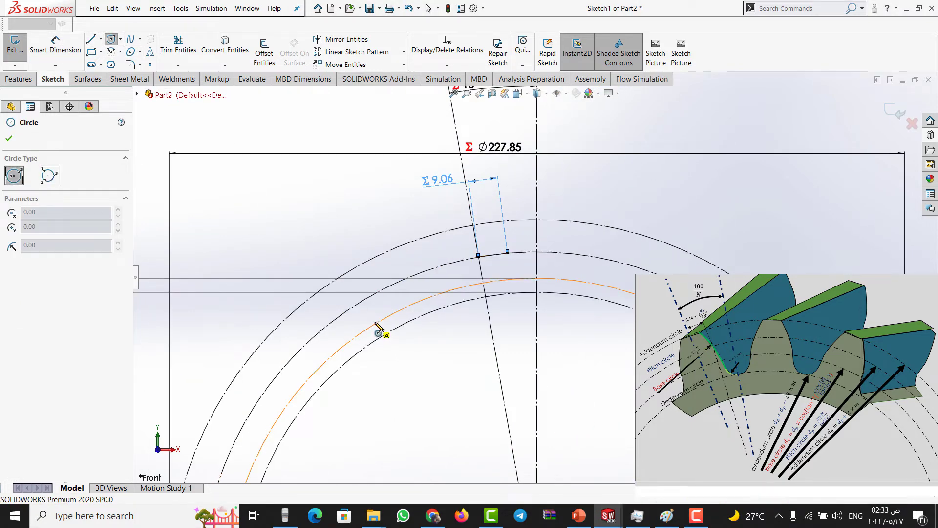
Step: Draw a circle centred on the pitch circle through the tooth-thickness point
click(375, 324)
click(508, 253)
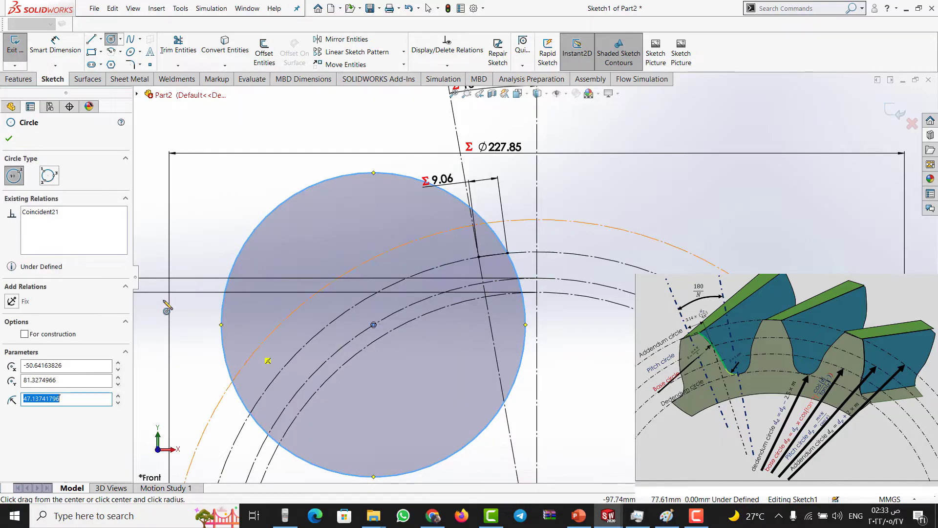
click(178, 44)
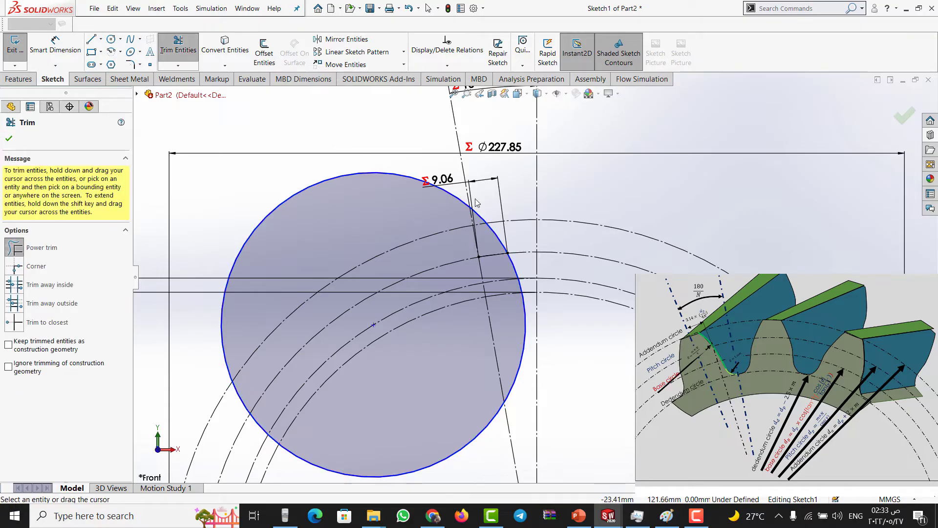
scroll(469, 238, down, 3)
Step: Trim the circle and delete the leftover lower arc, leaving a 47.14 mm-radius flank arc
drag(482, 214, 445, 249)
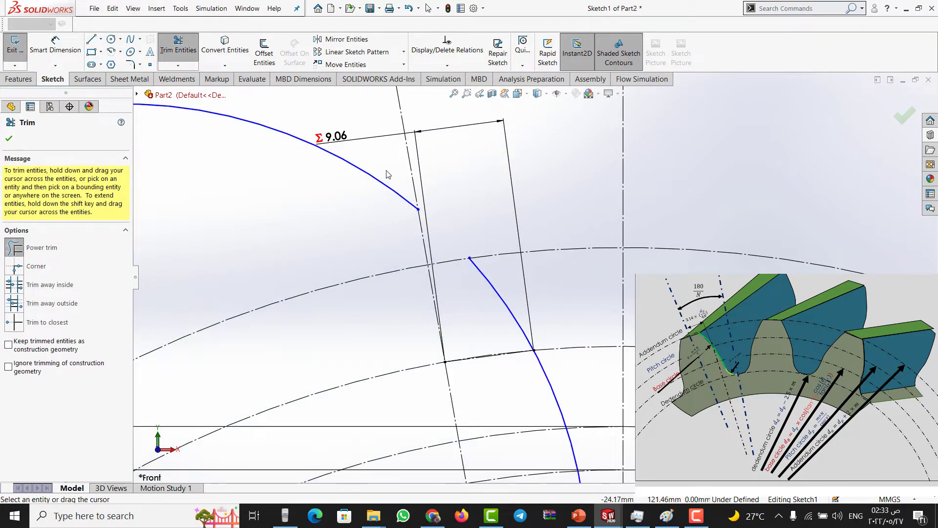
drag(388, 175, 377, 187)
scroll(377, 237, up, 2)
scroll(577, 339, down, 2)
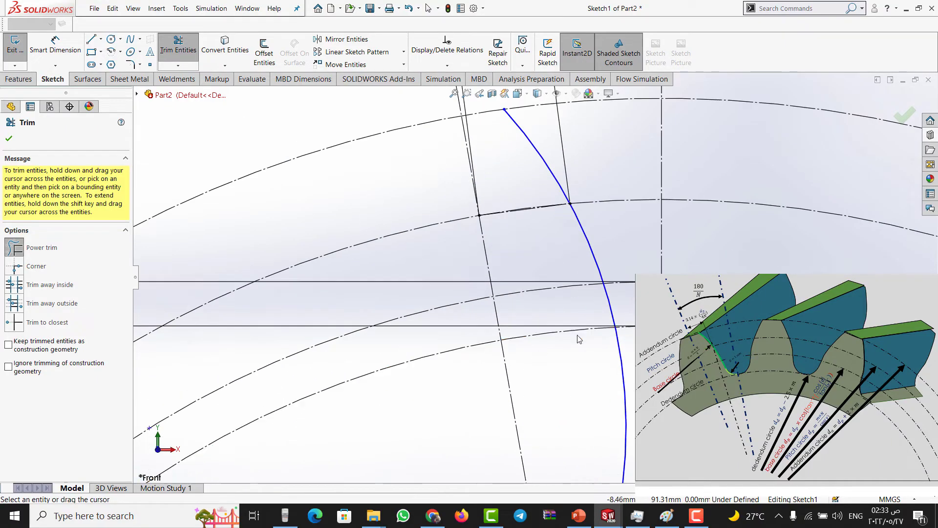
scroll(614, 357, up, 2)
scroll(586, 371, up, 2)
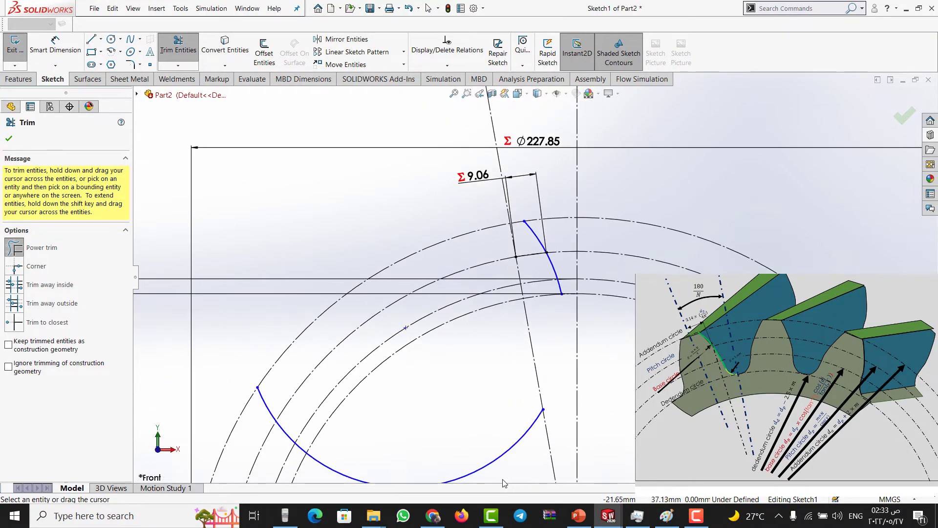
key(Escape)
click(503, 460)
key(Delete)
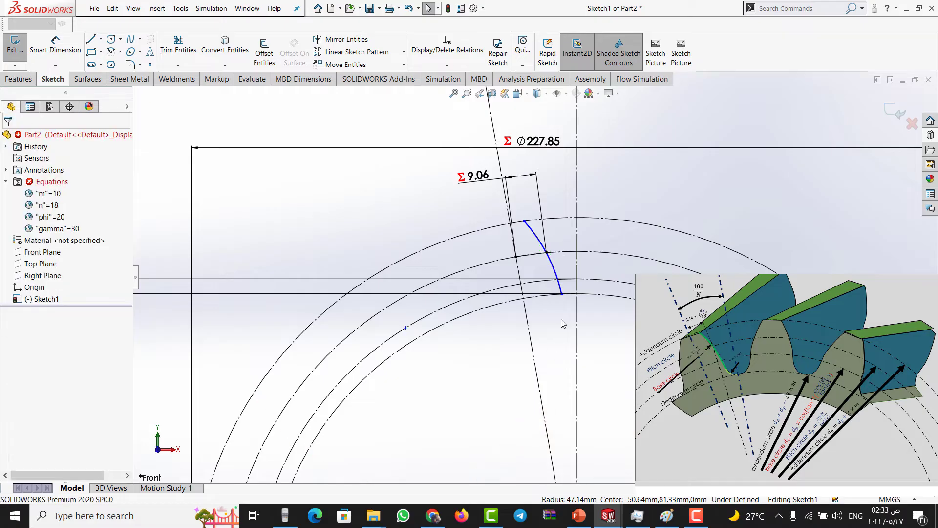
scroll(568, 255, down, 3)
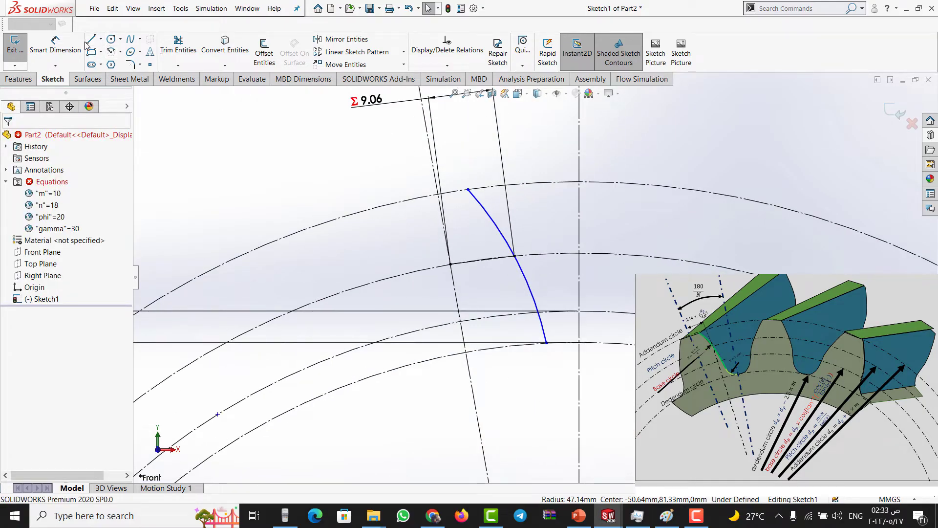
Step: Dimension the flank arc radius with the equation ="m"*"n"/4, giving R45.00
click(55, 47)
click(490, 217)
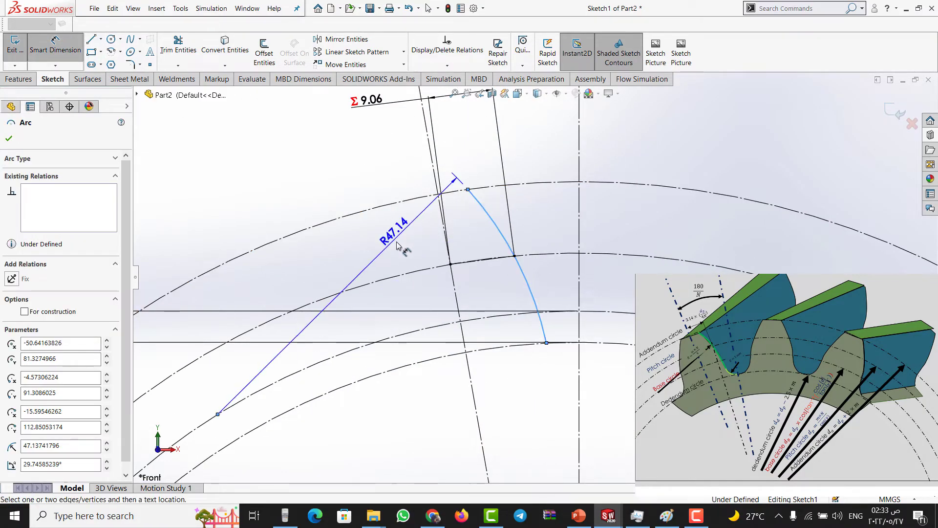
scroll(397, 246, up, 2)
click(383, 237)
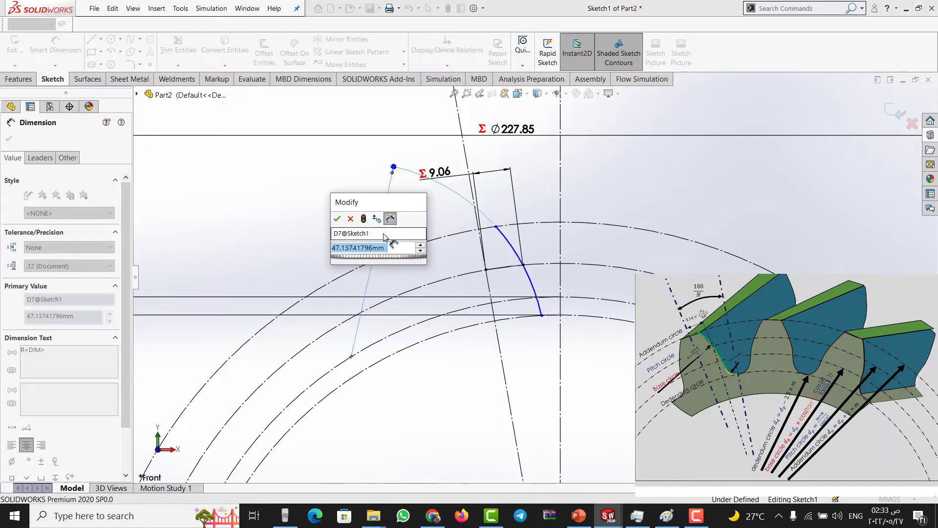
text(=)
mouse_move(370, 262)
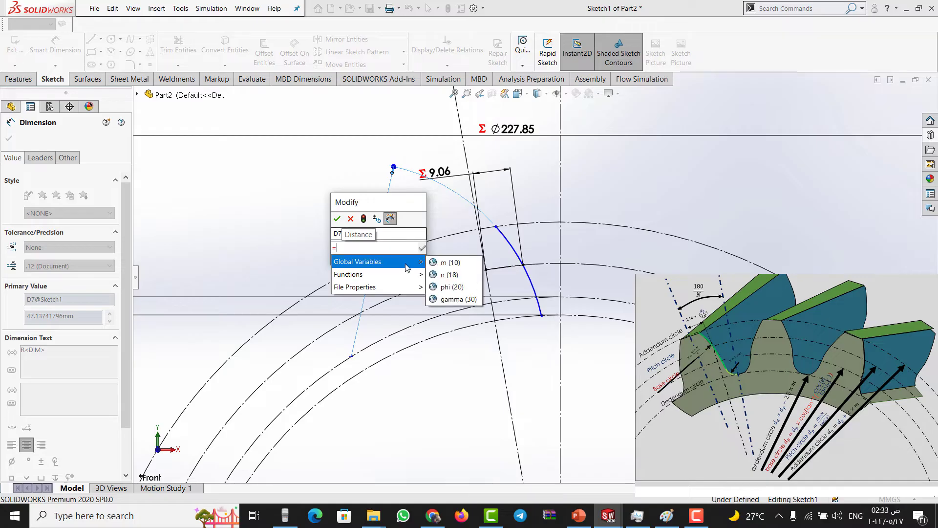
click(434, 264)
text(*)
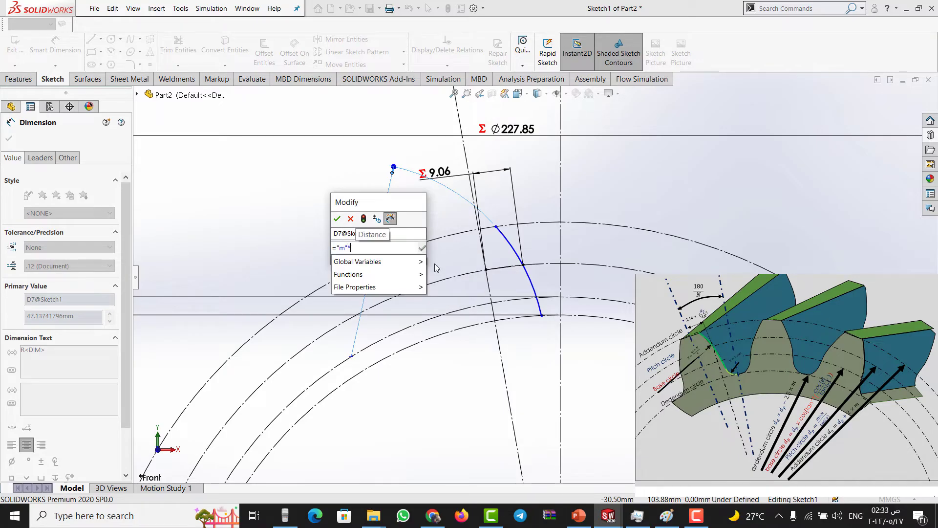
click(443, 274)
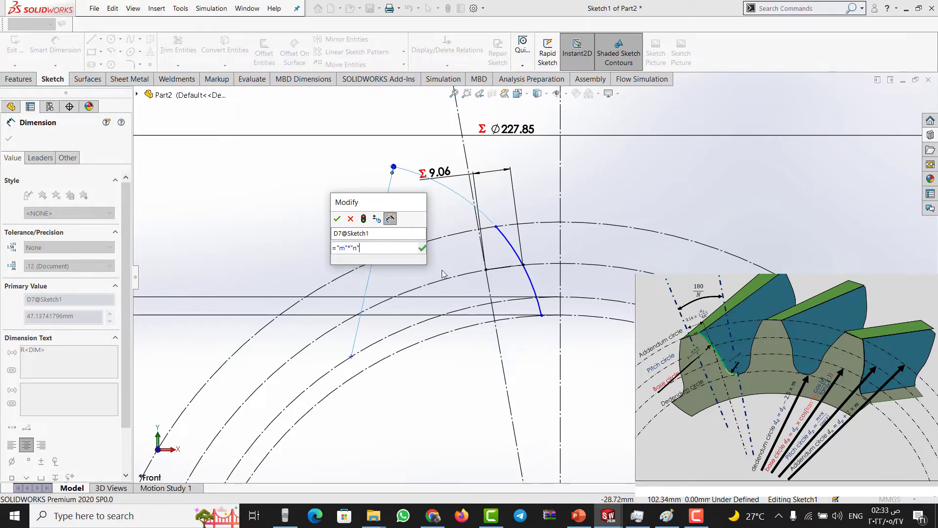
text(/4)
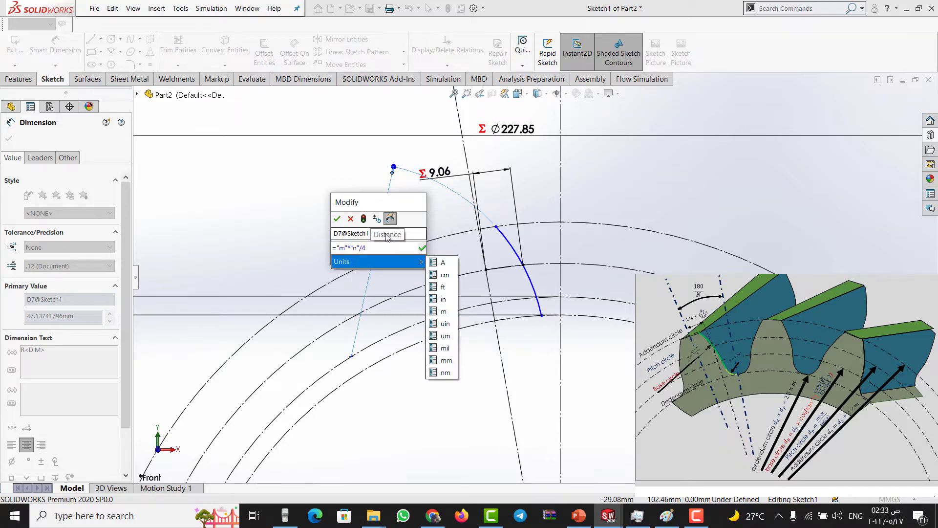
click(337, 219)
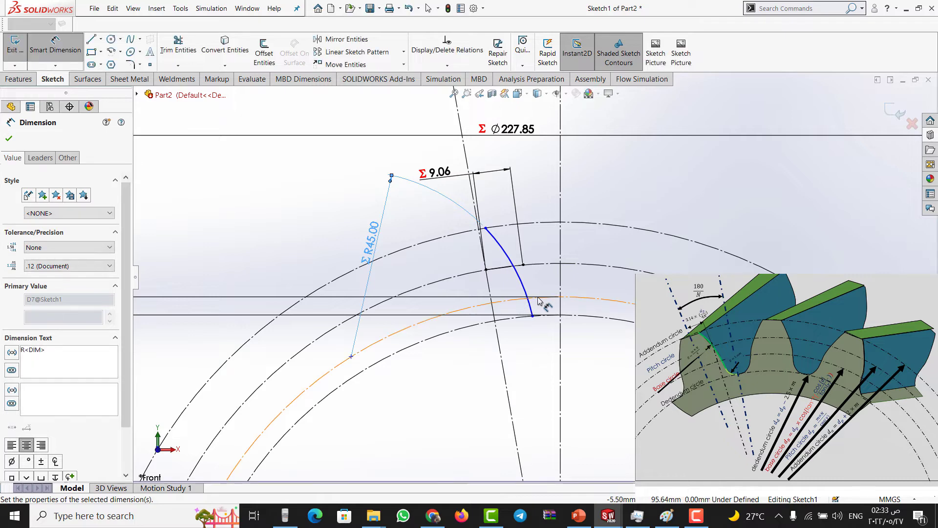
scroll(535, 302, down, 3)
scroll(522, 271, down, 2)
key(Escape)
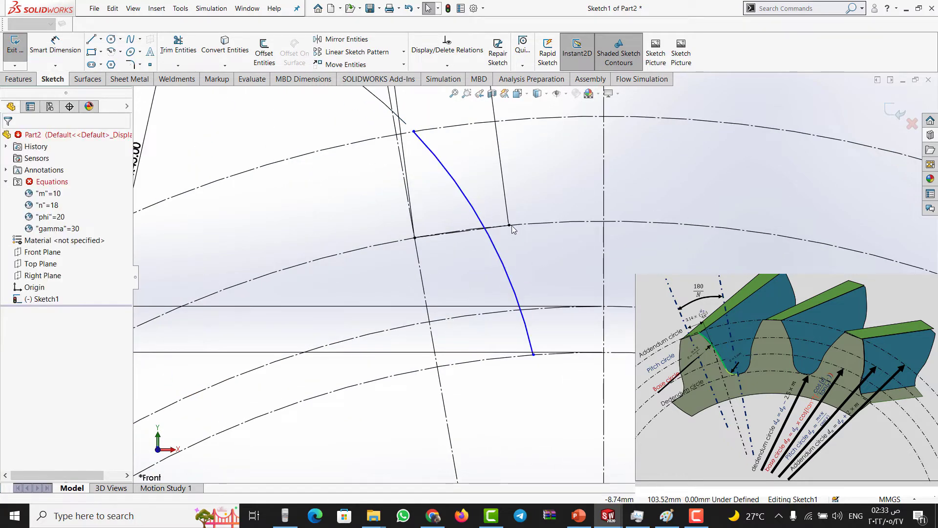
Step: Make the flank arc coincident with the tooth point on the pitch circle
click(509, 225)
ctrl+click(503, 264)
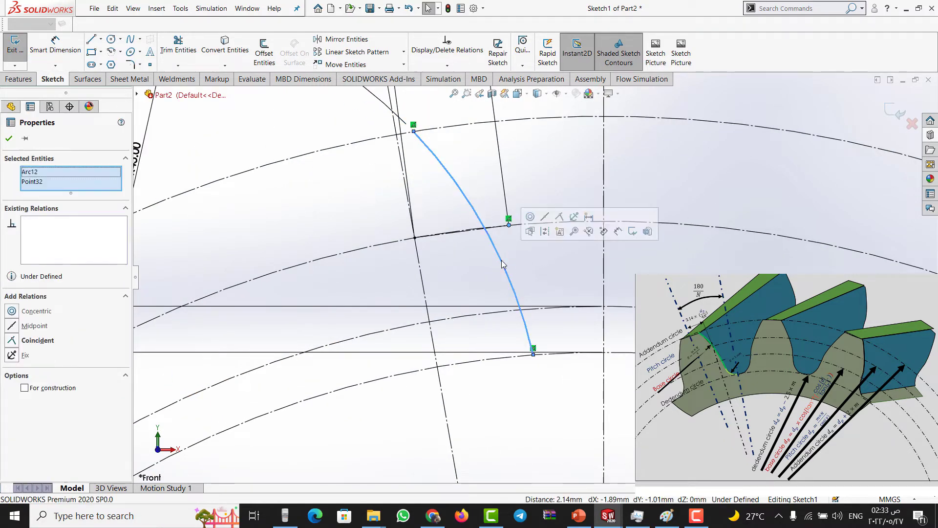
click(12, 340)
click(439, 216)
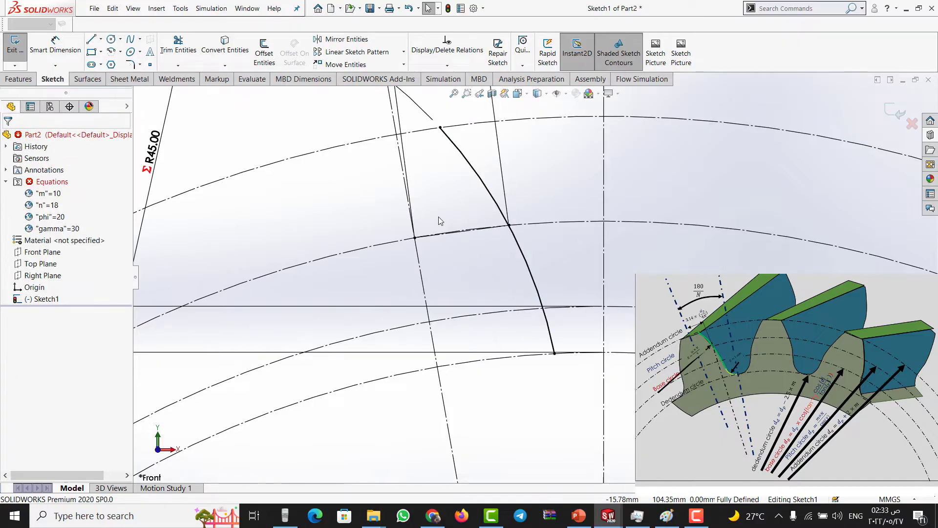
scroll(469, 217, up, 2)
scroll(391, 196, down, 2)
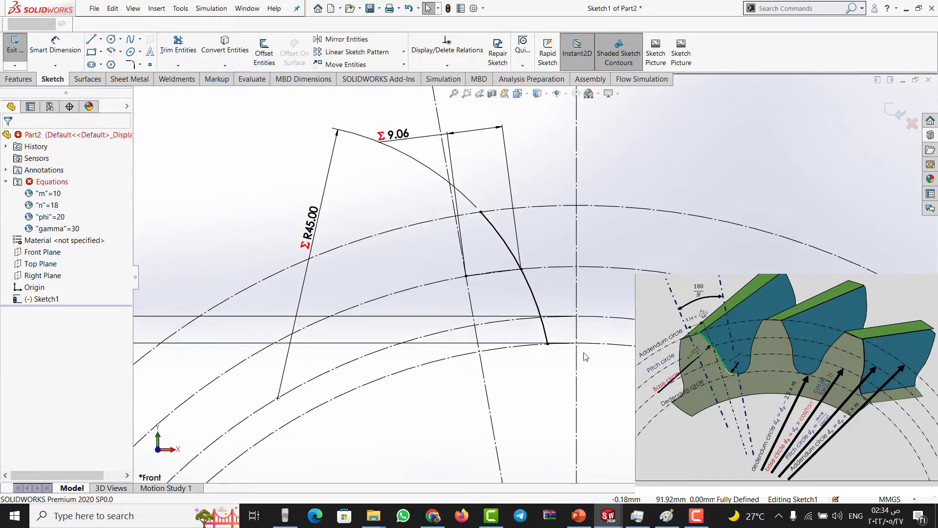
Step: Round the flank's root corner with a 1 mm sketch fillet
click(179, 45)
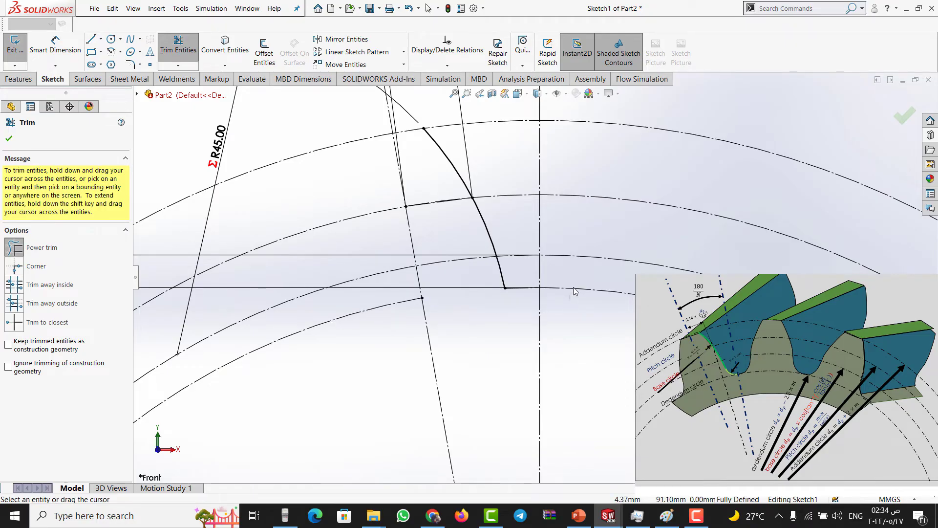
key(Escape)
scroll(562, 289, down, 2)
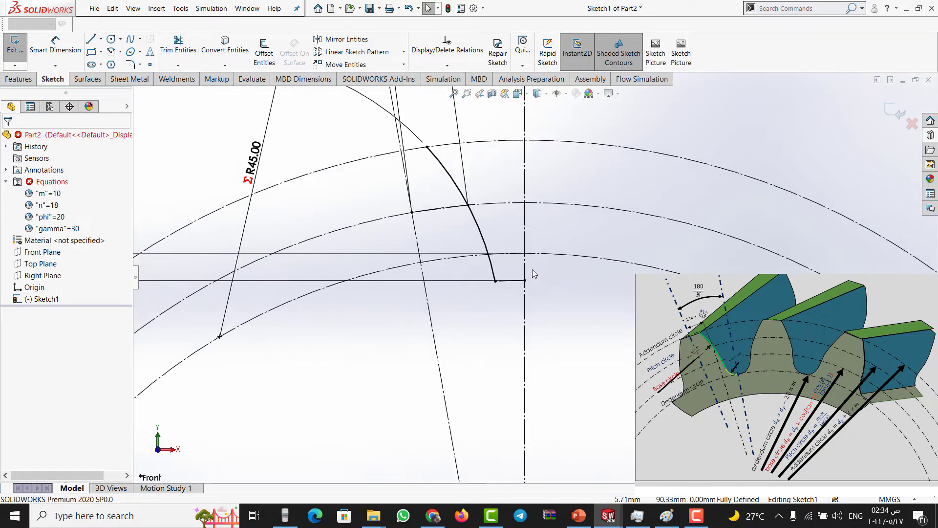
click(130, 64)
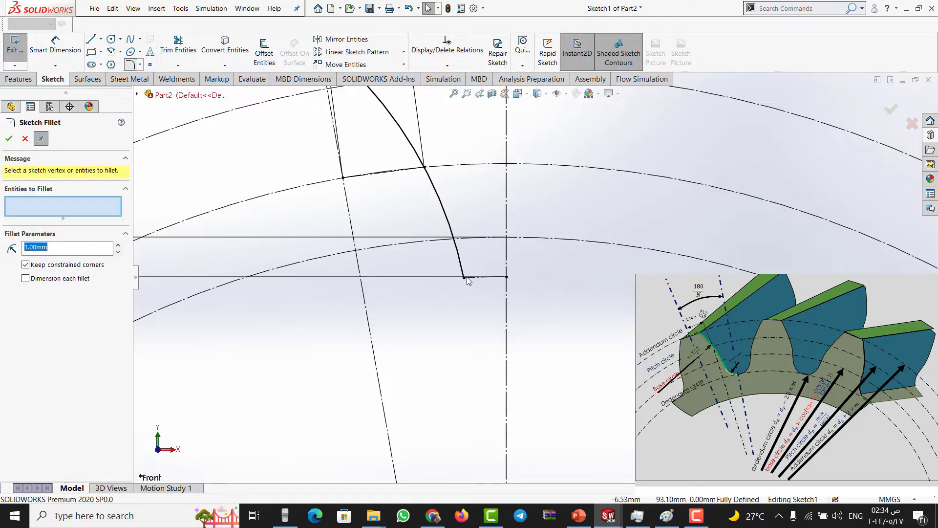
click(464, 277)
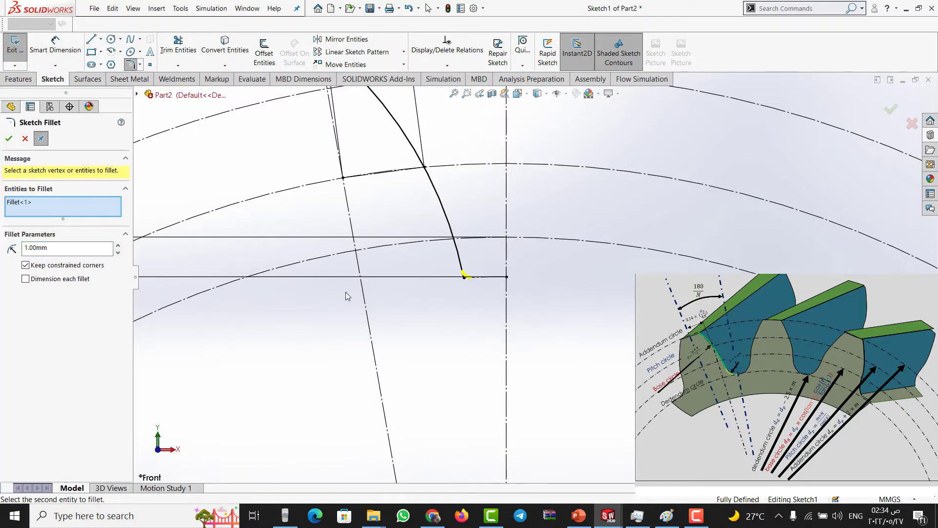
click(8, 139)
click(8, 139)
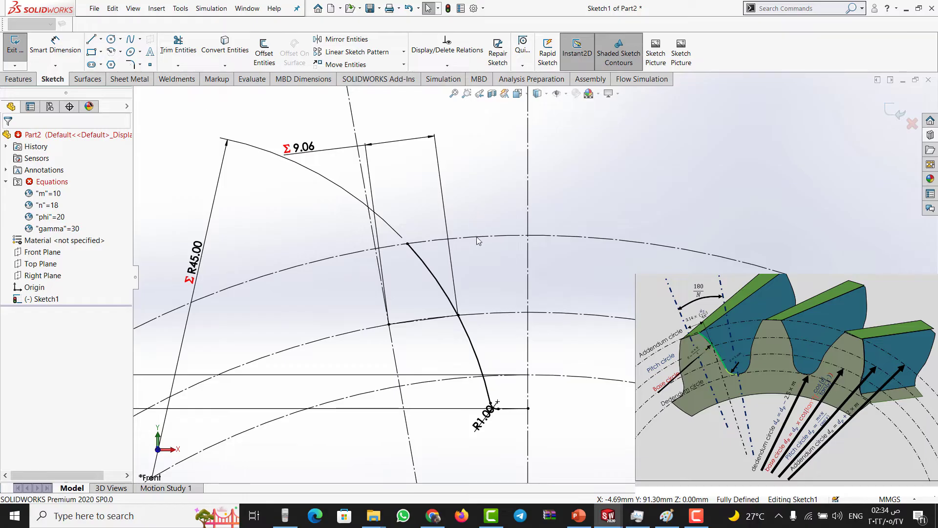
Step: Turn the addendum circle into solid geometry and check the R1.00 fillet arc
click(478, 238)
click(518, 218)
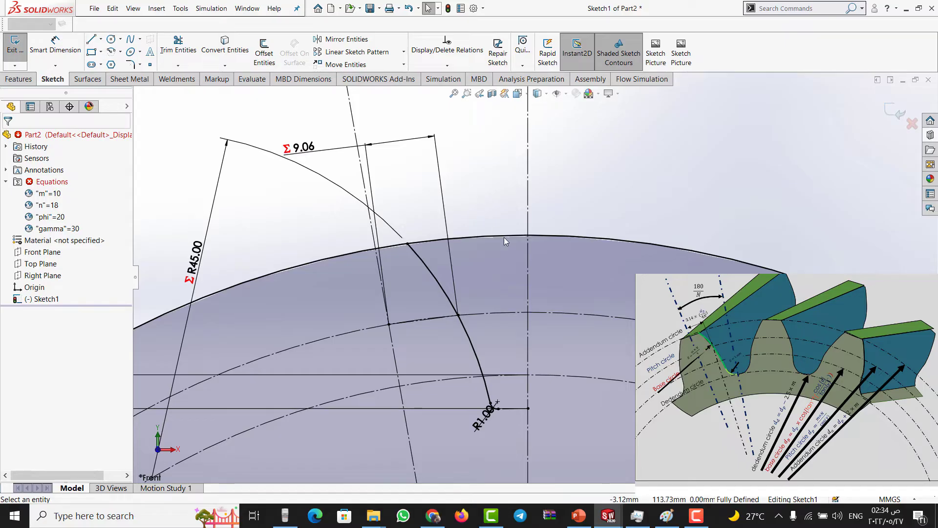
scroll(549, 356, up, 3)
scroll(511, 343, down, 3)
scroll(495, 322, down, 2)
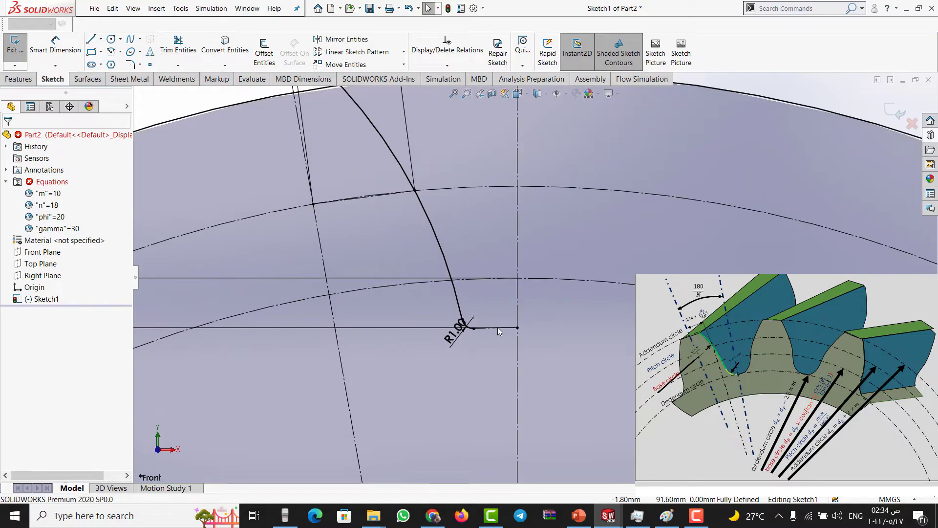
click(498, 327)
click(530, 361)
scroll(535, 359, up, 2)
scroll(573, 275, up, 2)
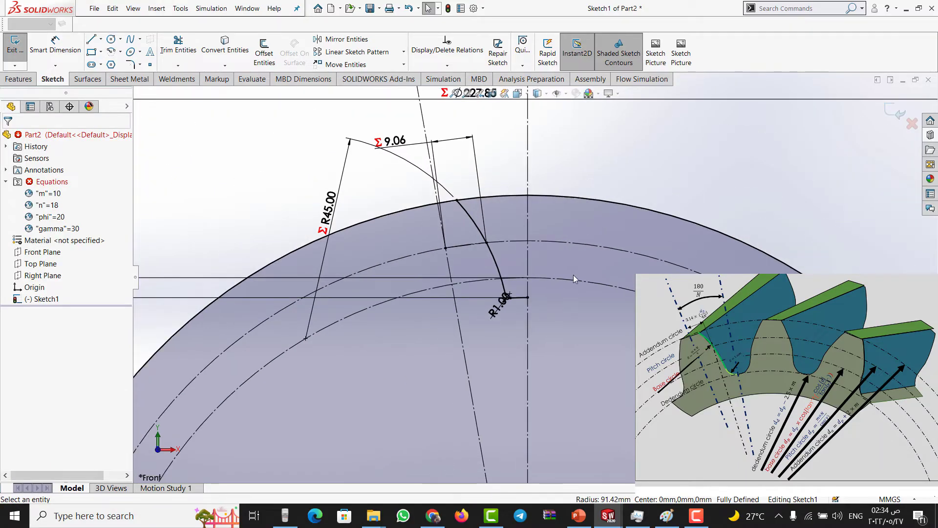
scroll(573, 274, down, 2)
Step: Mirror Arc12, Arc10 and Arc13 about vertical Line1, then exit Sketch1
click(342, 39)
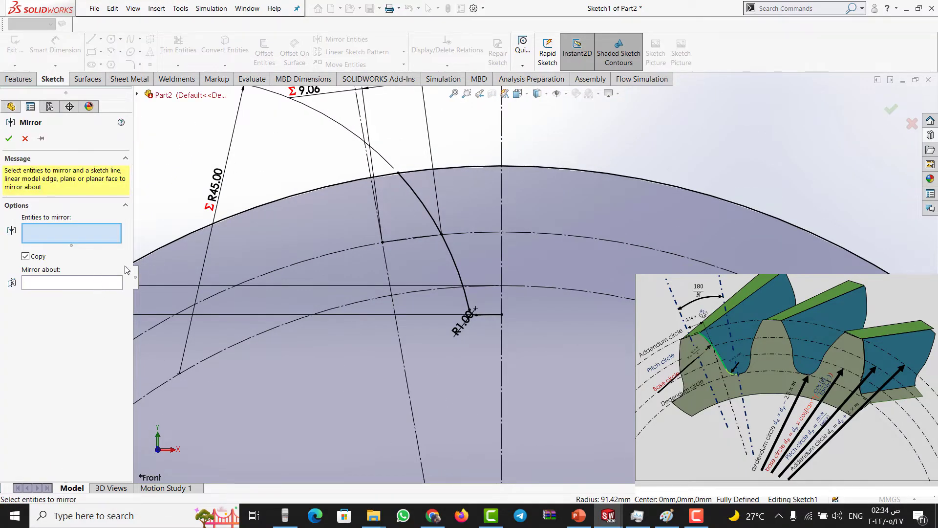
click(454, 262)
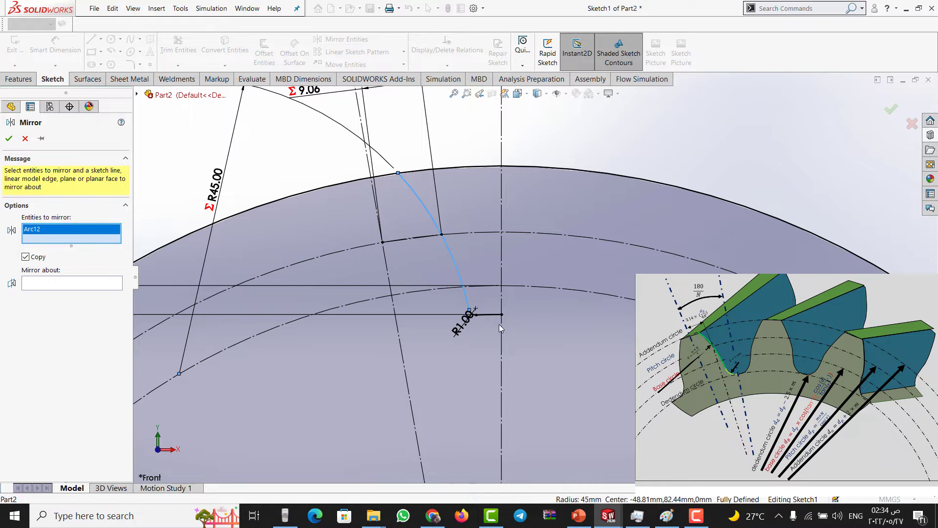
scroll(499, 324, down, 4)
click(510, 298)
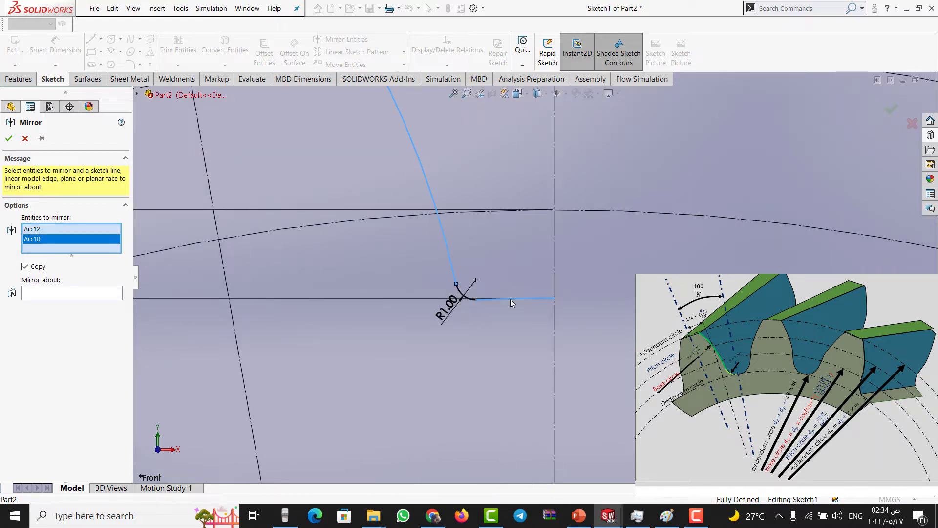
click(461, 293)
click(110, 302)
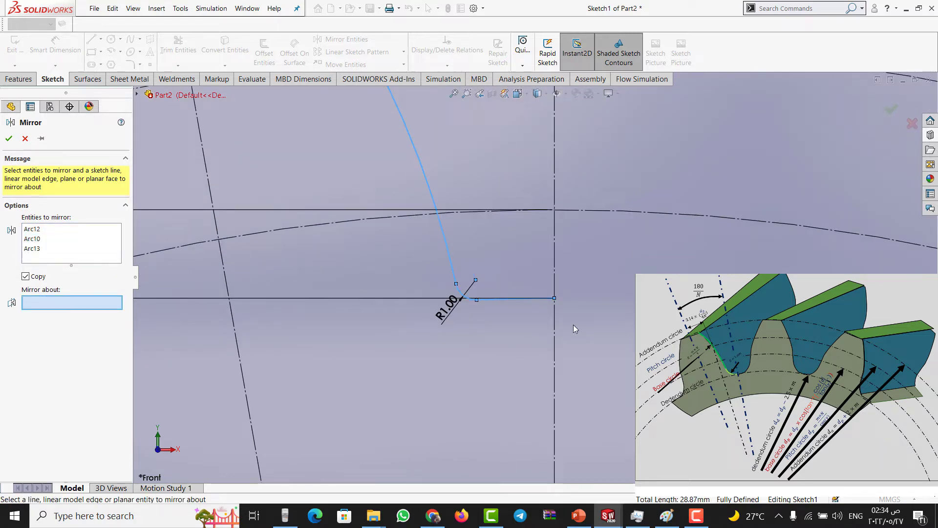
click(554, 348)
scroll(486, 344, up, 3)
scroll(514, 313, up, 2)
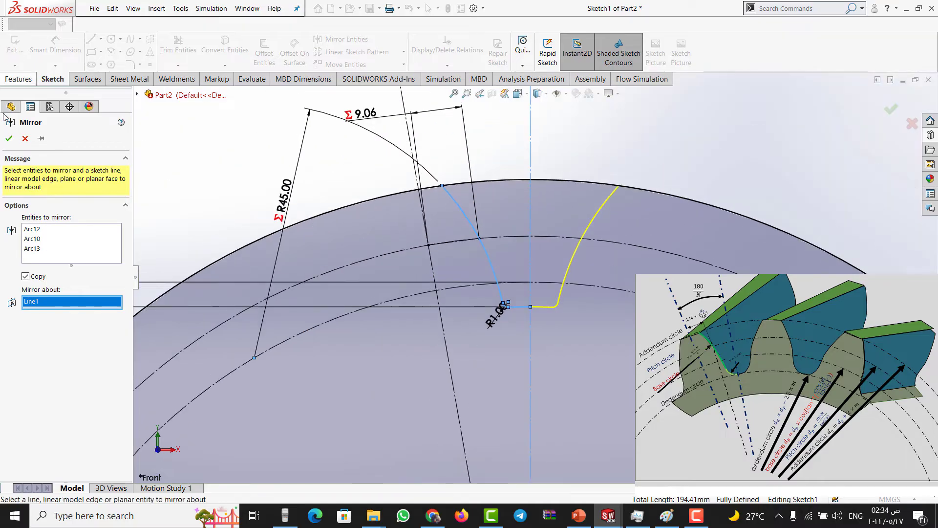
key(Return)
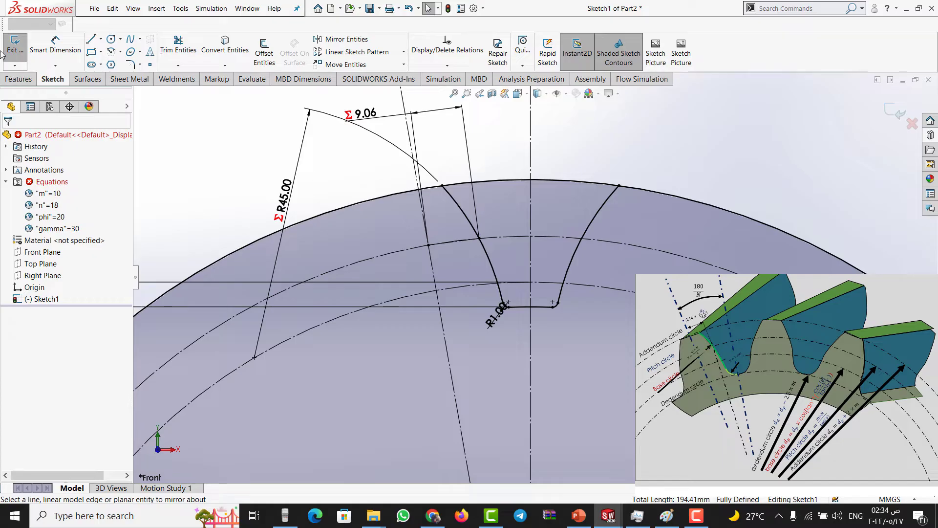
click(15, 50)
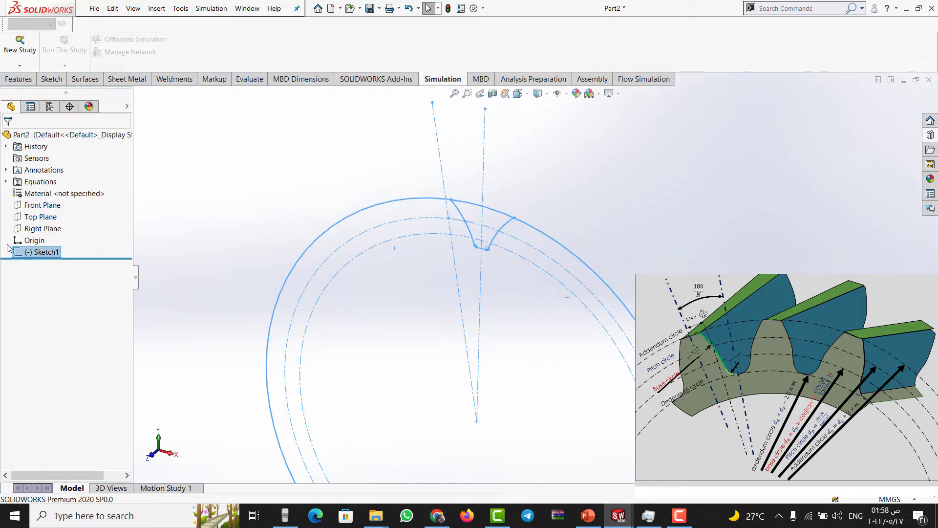
Step: Extrude both Sketch1 regions as a Blind boss into a solid cylinder blank
click(18, 79)
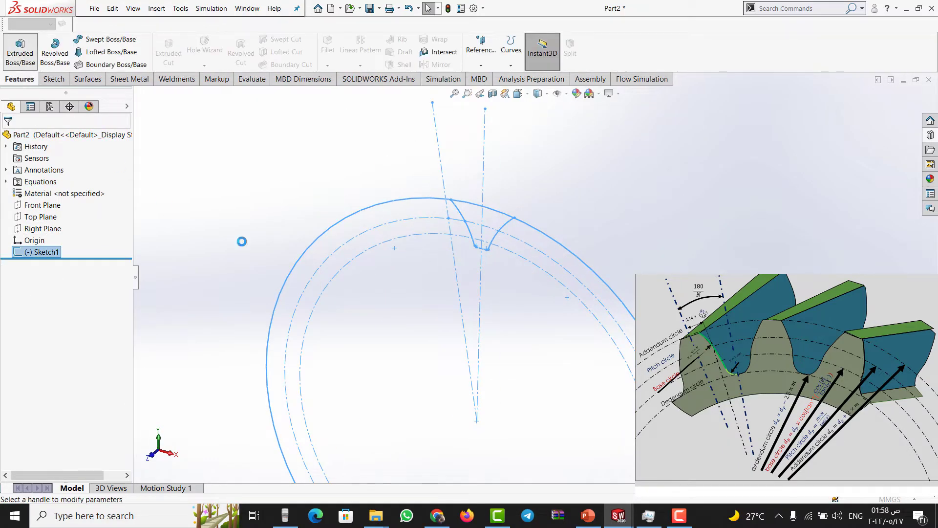
click(530, 296)
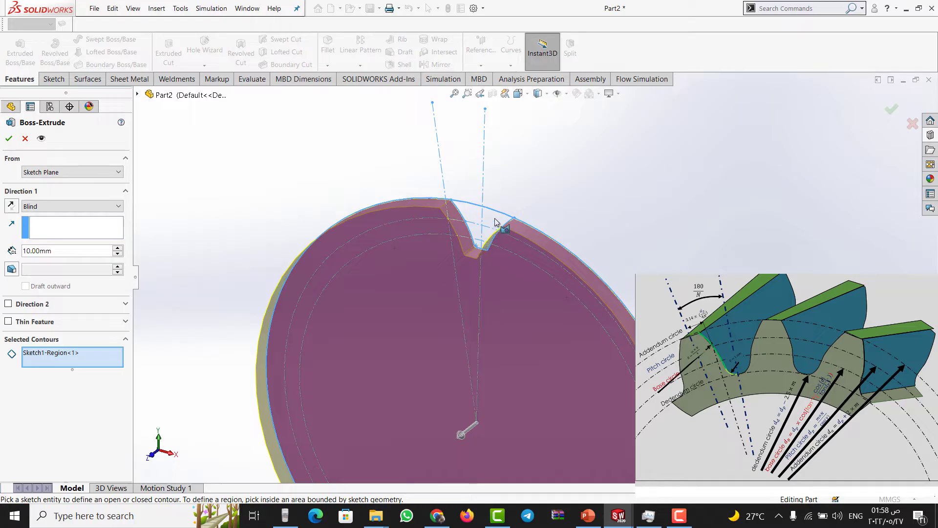
click(495, 222)
scroll(495, 222, up, 2)
scroll(495, 222, up, 2)
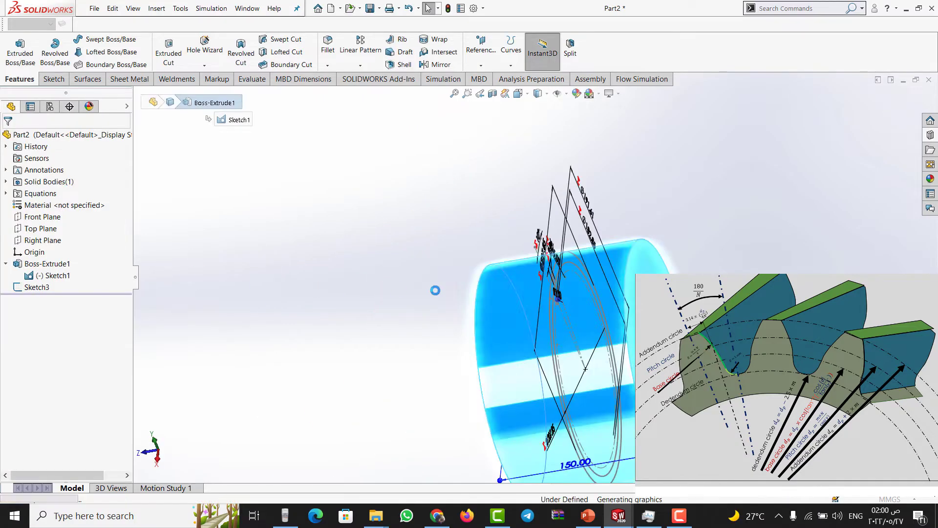
click(59, 205)
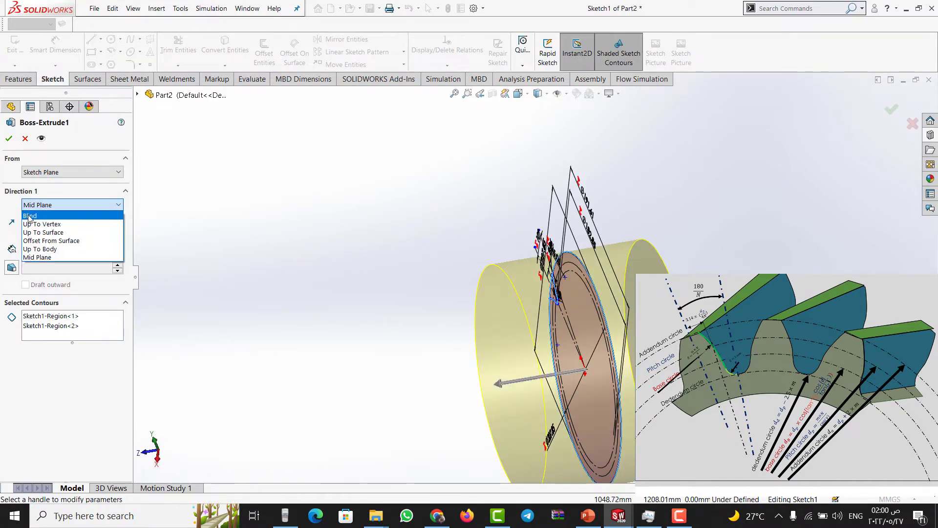
click(29, 216)
key(Return)
Step: Delete the unused Sketch3 from the feature tree
middle_drag(387, 292, 256, 314)
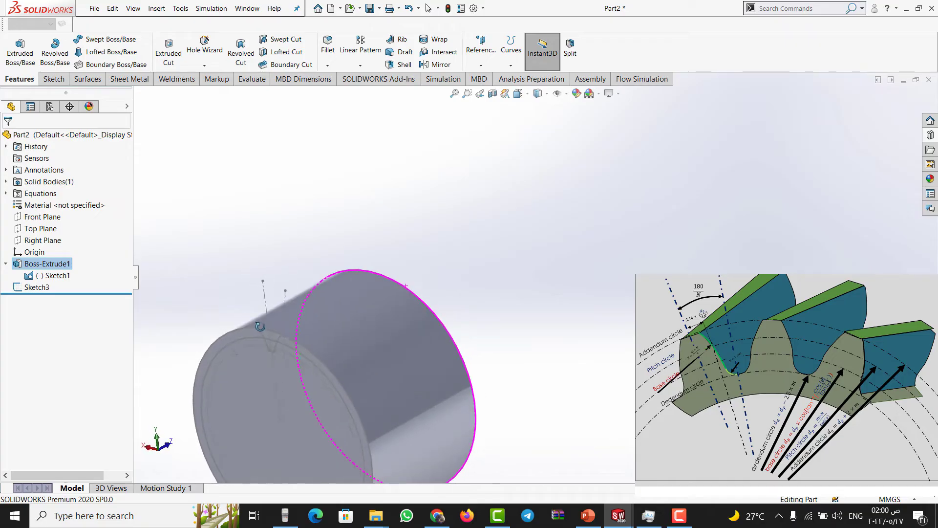
middle_drag(271, 292, 313, 335)
scroll(433, 341, up, 3)
scroll(433, 341, down, 4)
right_click(44, 288)
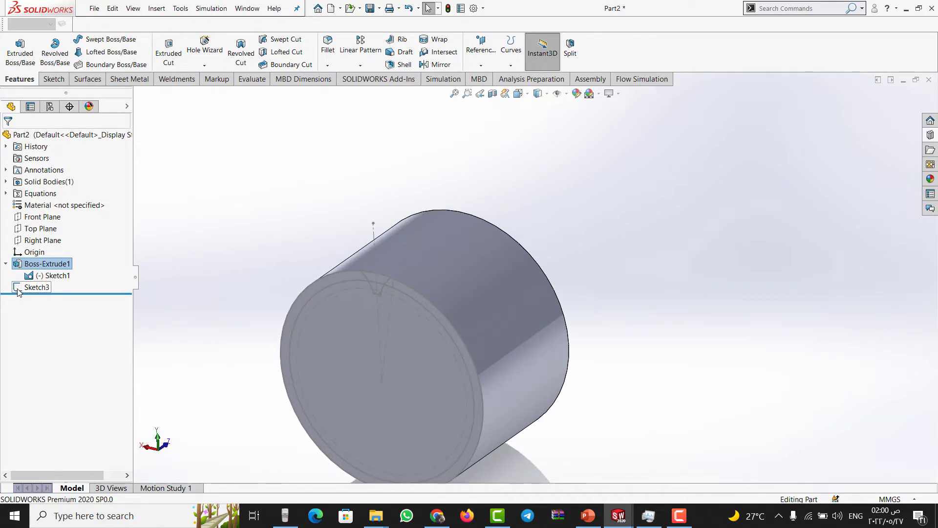
click(52, 361)
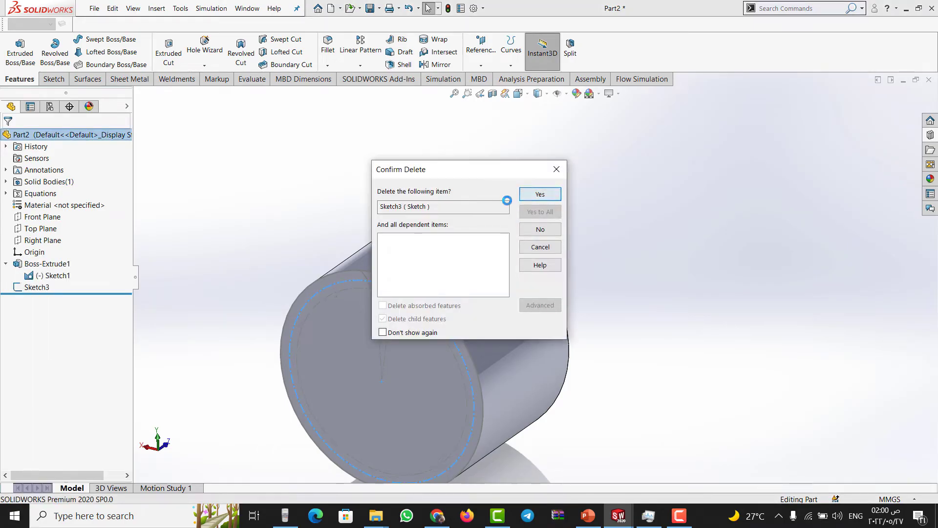
click(540, 194)
Step: Create a Front Plane sketch holding a converted copy of Sketch1's 207.85 mm circle
click(302, 339)
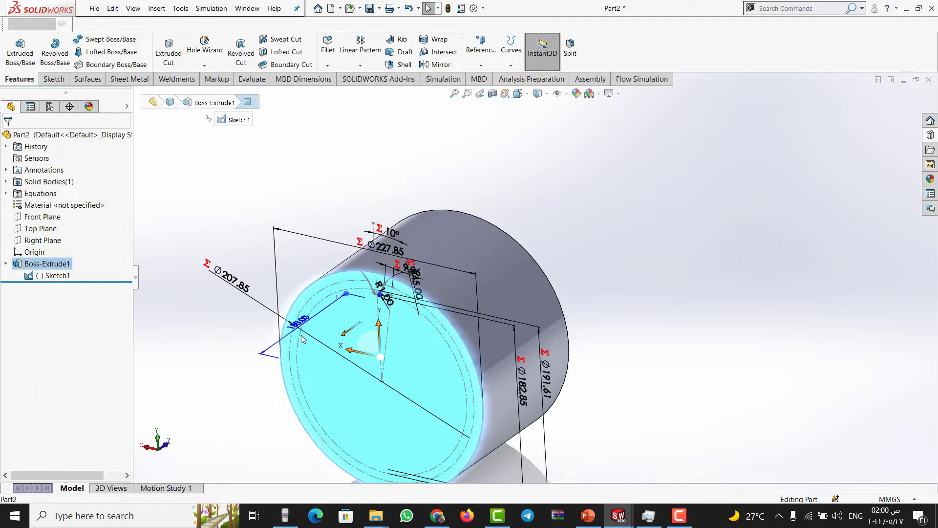
click(42, 216)
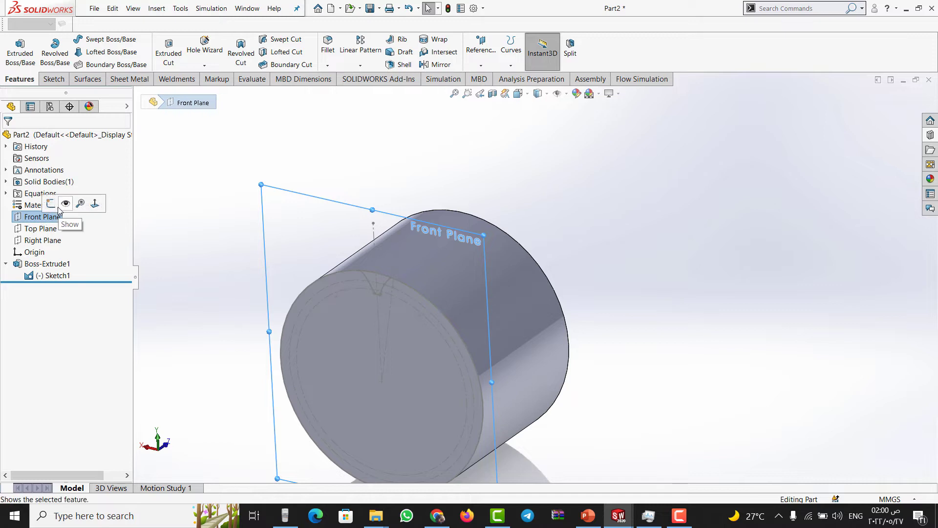
click(78, 204)
click(353, 280)
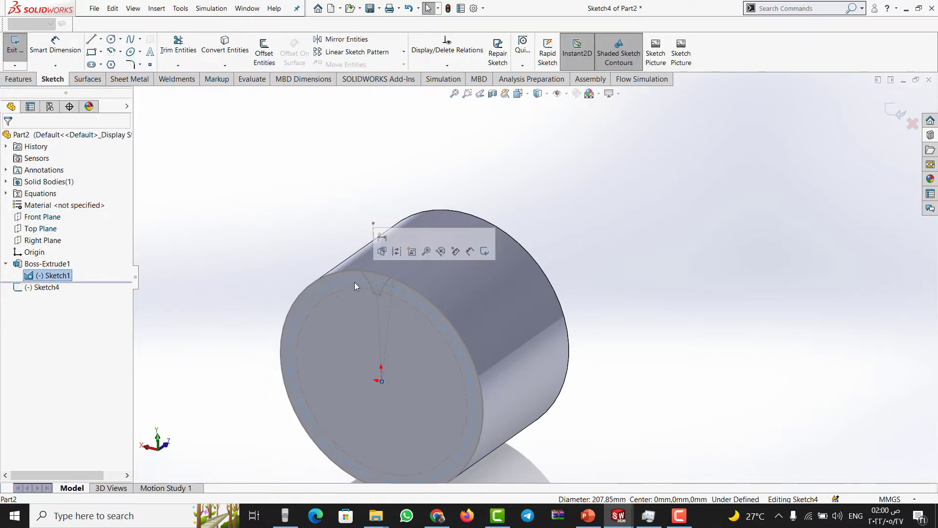
click(225, 44)
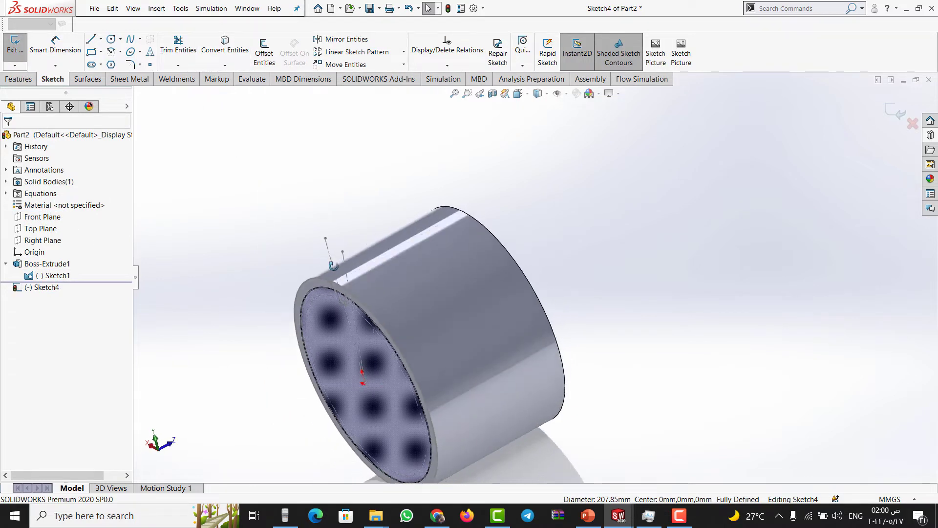
click(14, 45)
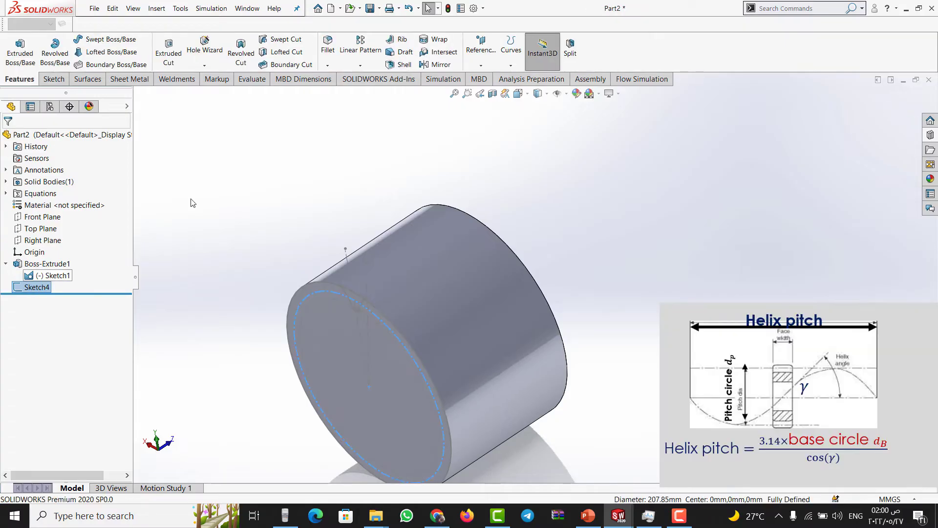
Step: Add a helix curve with 1130.40 mm pitch on the copied circle
click(511, 49)
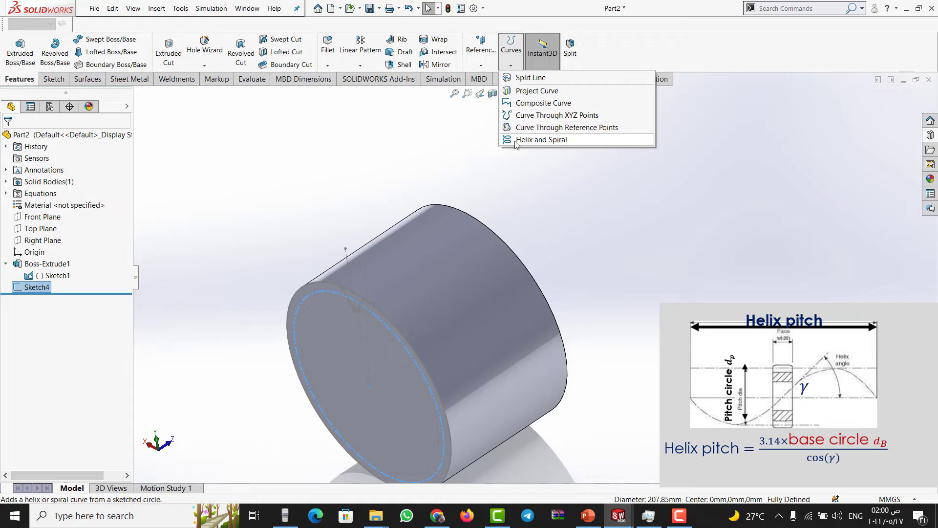
click(530, 138)
mouse_move(422, 247)
middle_down()
mouse_move(471, 241)
mouse_move(413, 204)
mouse_move(402, 220)
mouse_move(419, 276)
mouse_move(409, 350)
middle_up()
key(z)
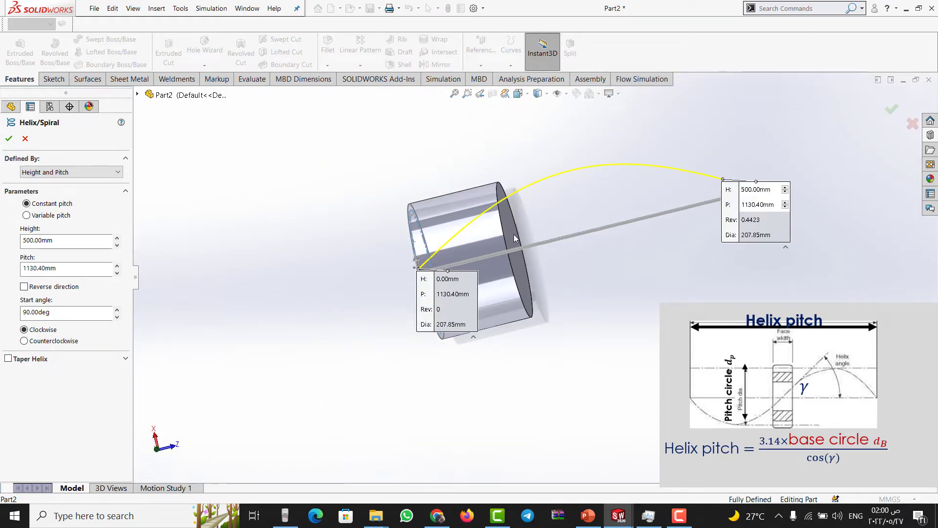
mouse_move(514, 238)
middle_down()
mouse_move(511, 230)
mouse_move(532, 227)
mouse_move(511, 205)
mouse_move(507, 228)
middle_up()
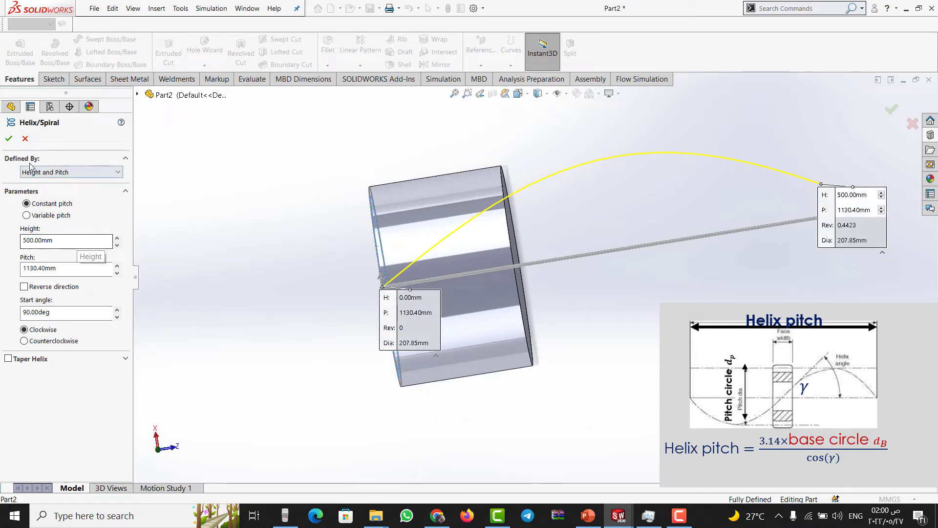
click(8, 138)
Step: Edit the helix to set its height to 150 mm
right_click(50, 288)
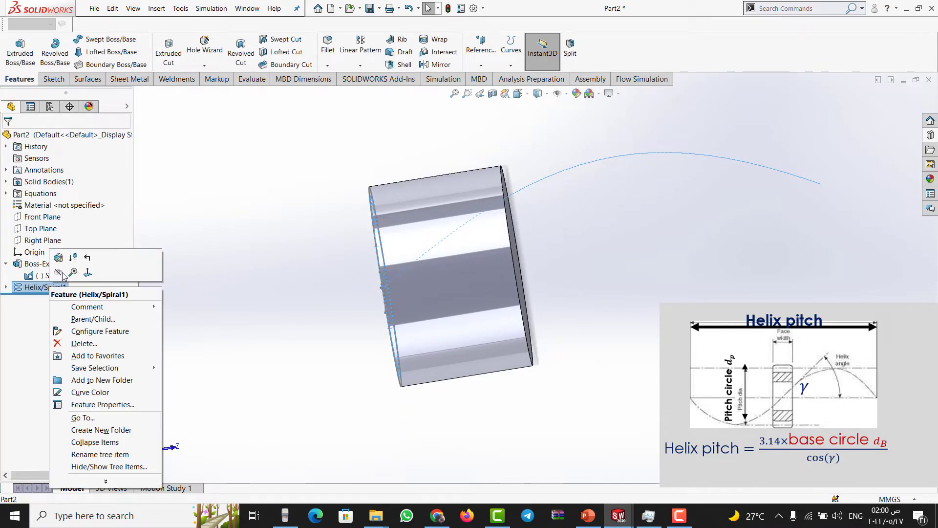
click(59, 273)
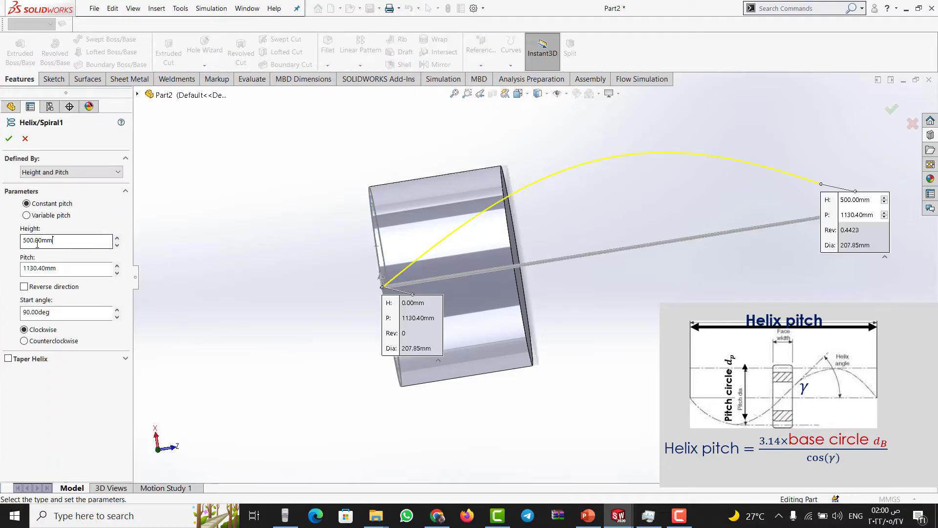
double_click(37, 243)
text(150)
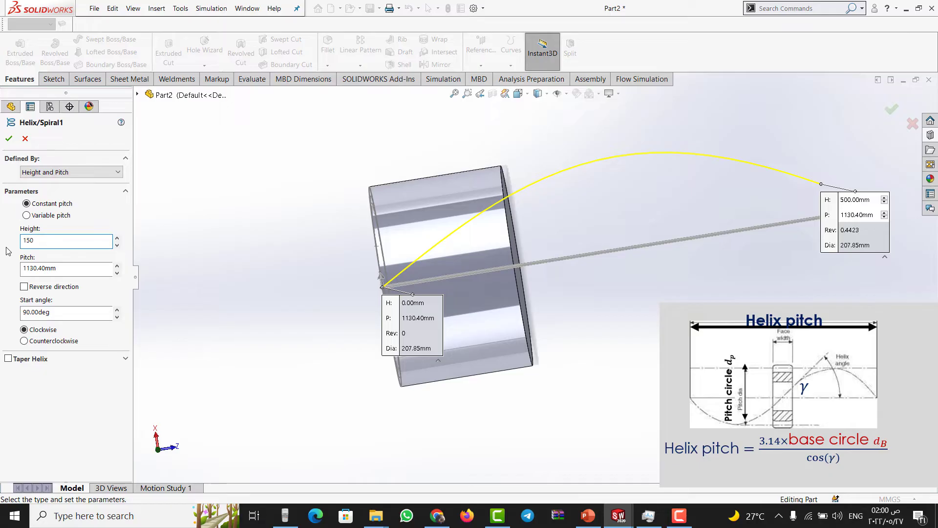
key(Return)
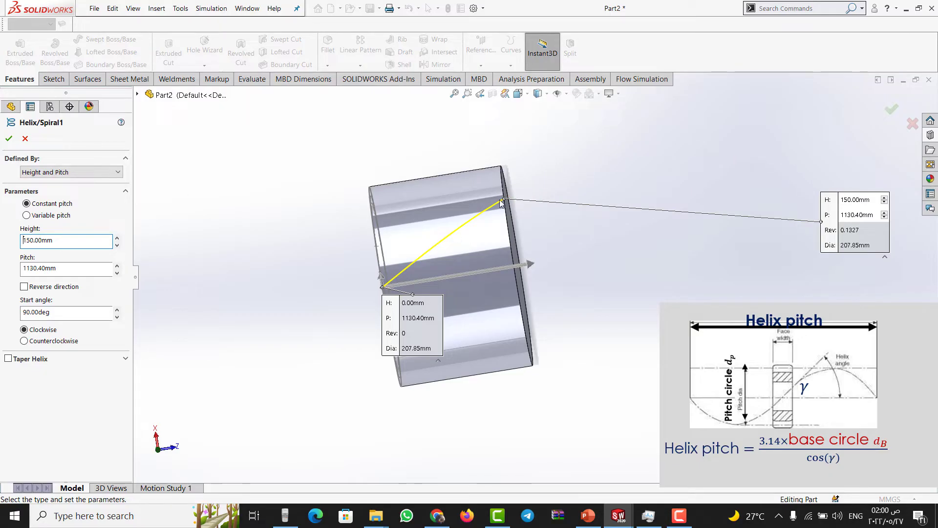
click(9, 141)
mouse_move(461, 255)
middle_down()
mouse_move(471, 220)
mouse_move(525, 152)
mouse_move(549, 206)
mouse_move(528, 245)
middle_up()
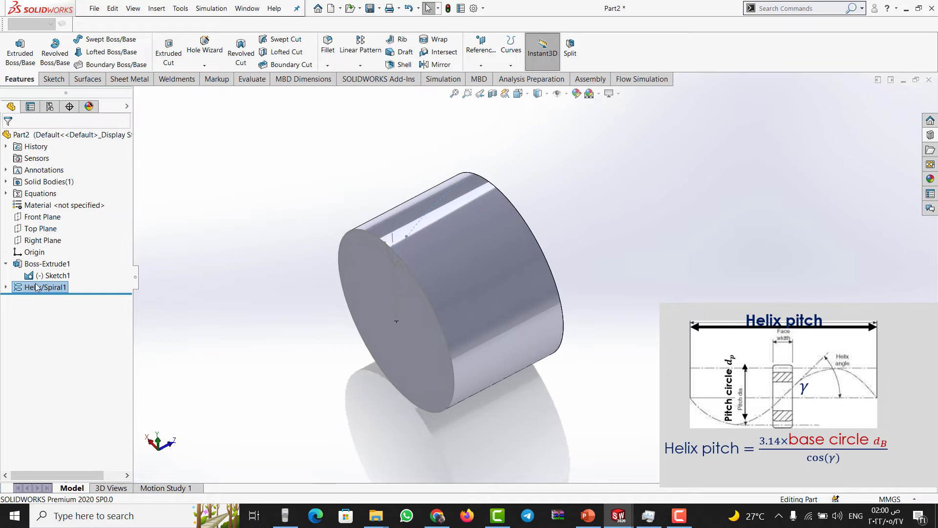
Step: Show the helix dimensions and begin entering =D4 for the 1130.40 pitch, then cancel
double_click(28, 287)
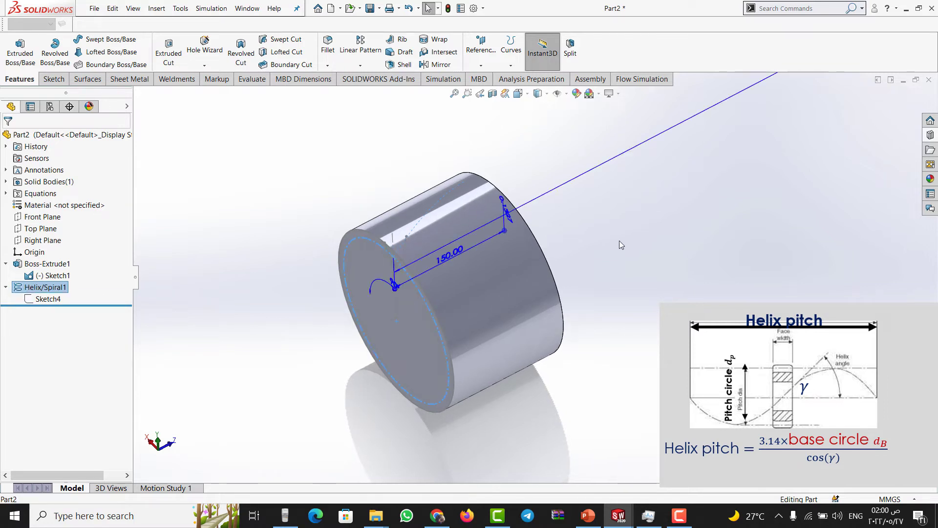
scroll(617, 239, up, 3)
middle_drag(616, 238, 666, 221)
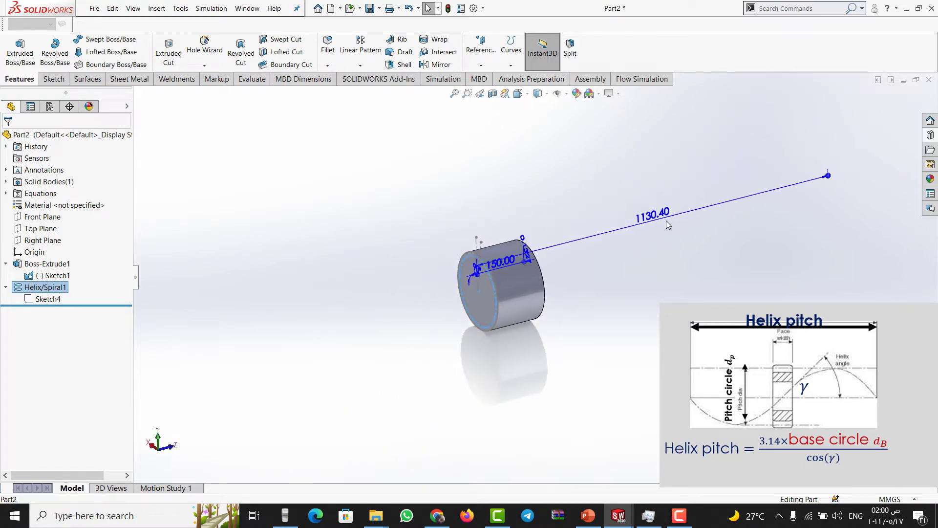
scroll(645, 227, down, 3)
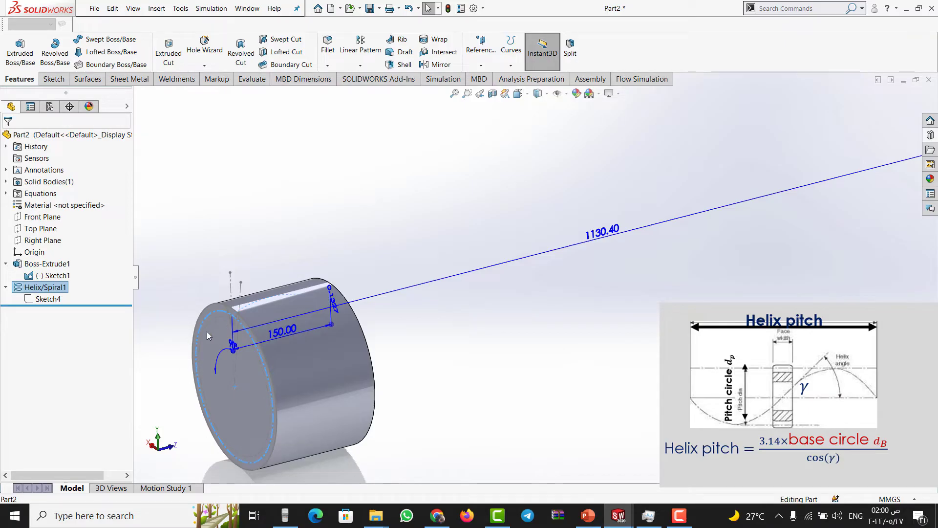
double_click(602, 235)
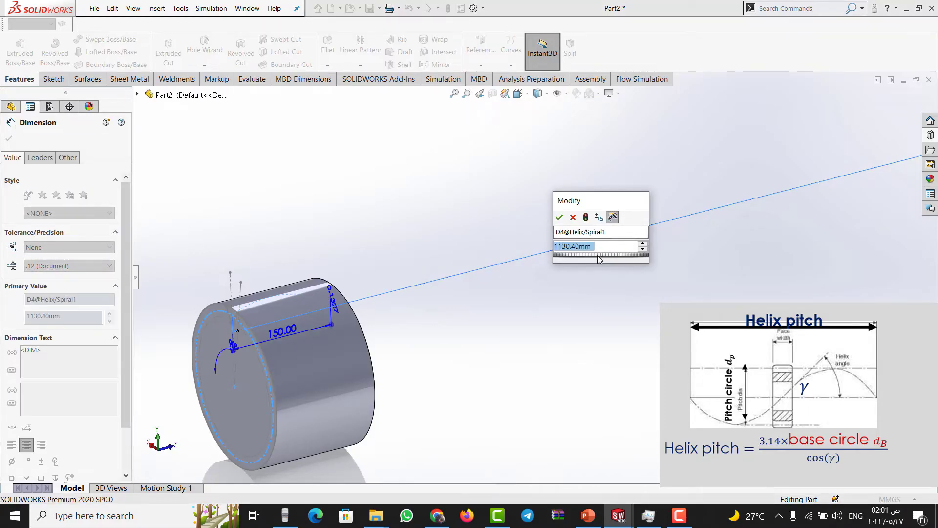
text(=)
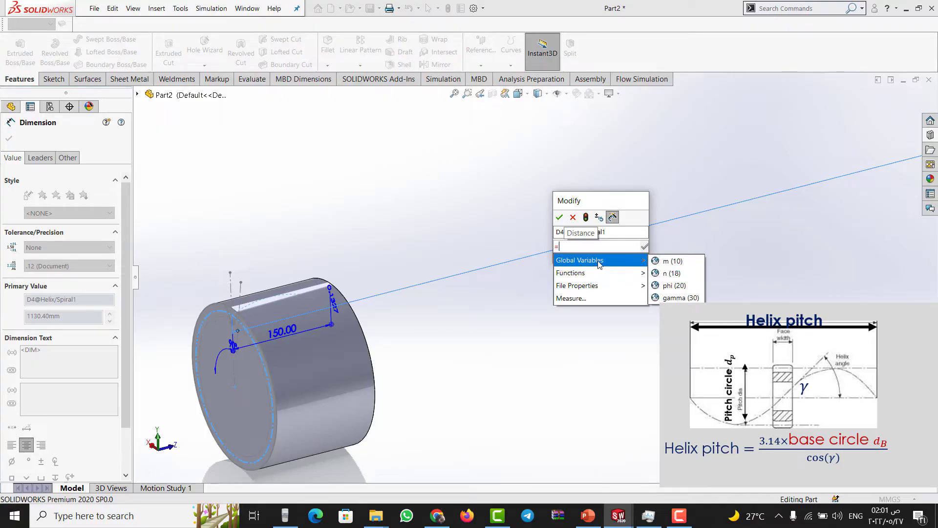
text(D4)
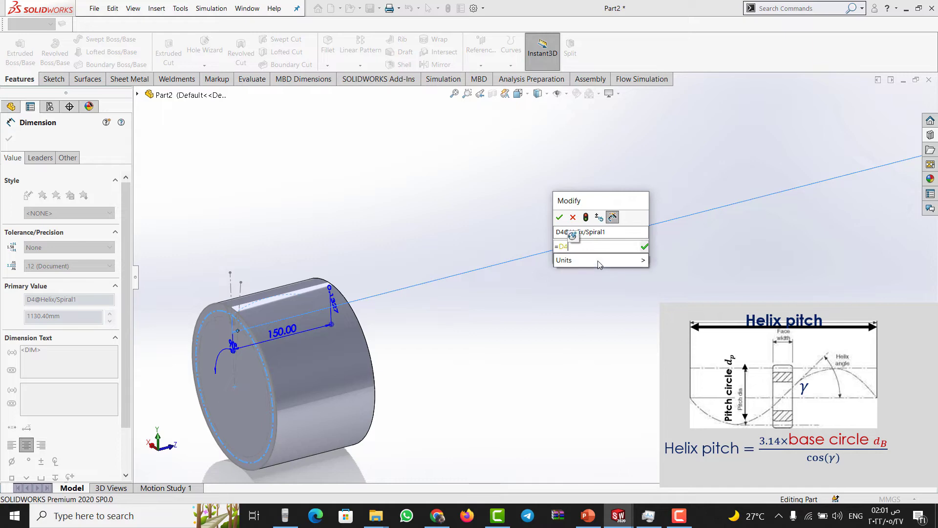
click(598, 261)
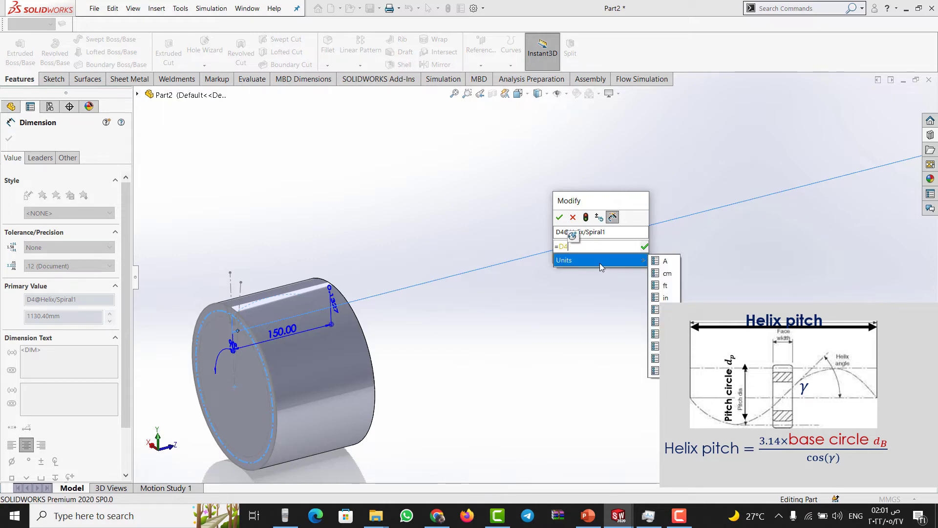
key(Escape)
Step: Review D4@Sketch1 in Manage Equations, then reselect Helix/Spiral1 to show its dimensions
right_click(55, 192)
click(71, 197)
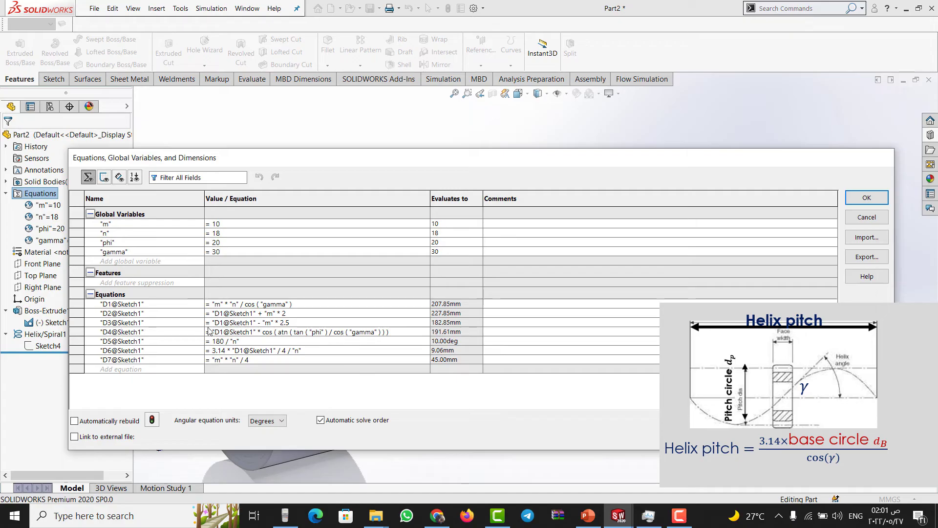
drag(149, 331, 104, 332)
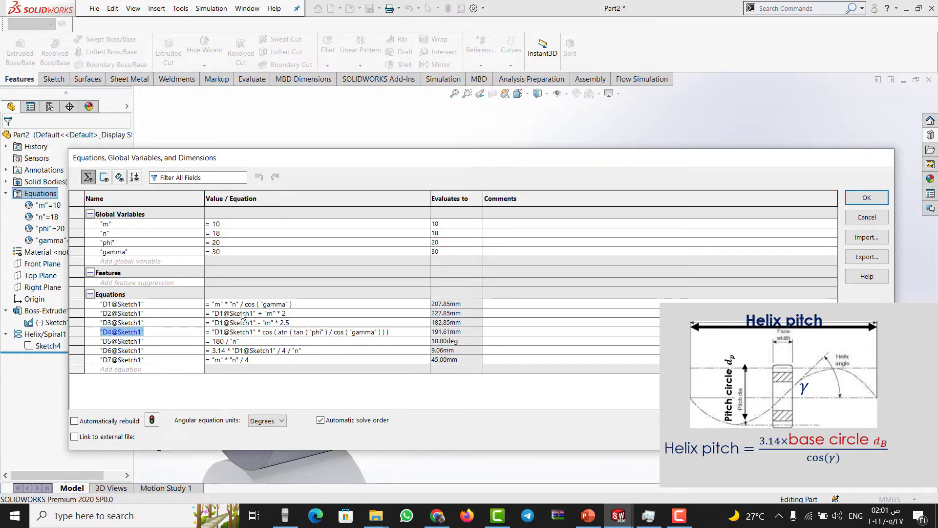
click(866, 198)
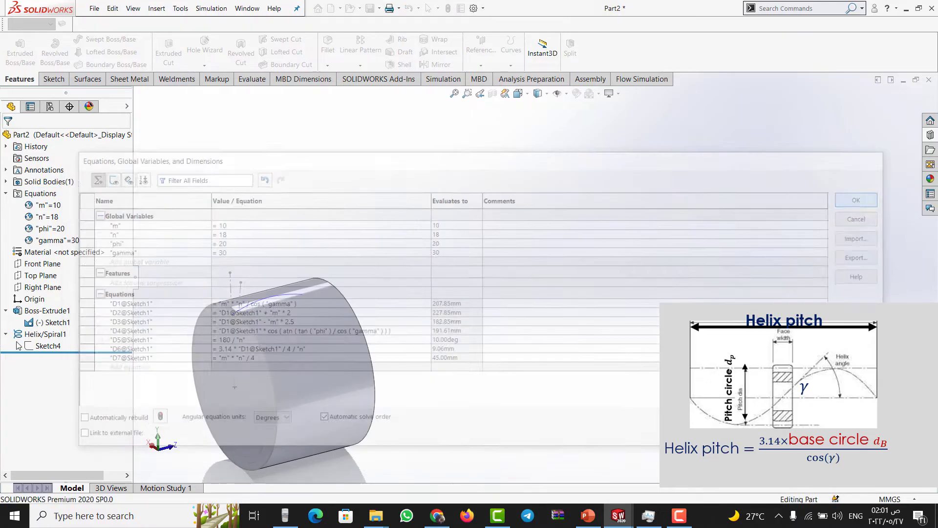
click(33, 333)
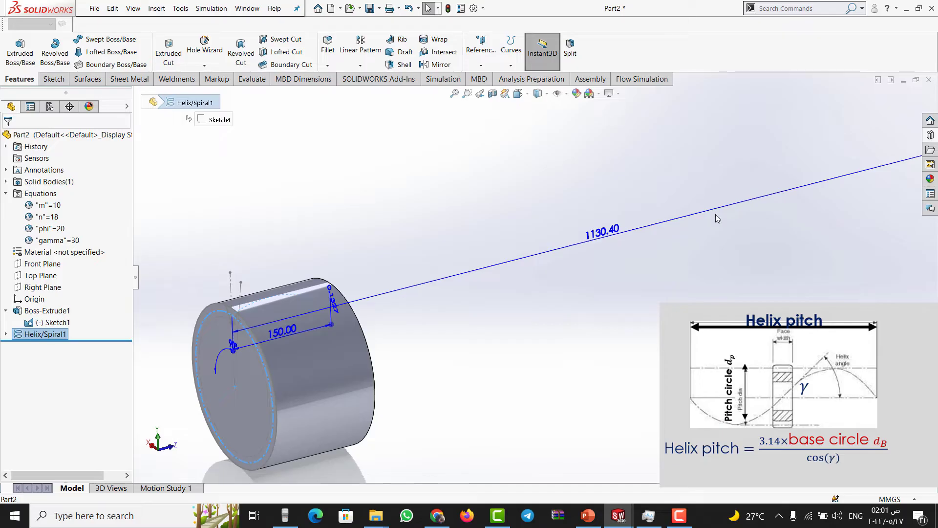
Step: Set the helix pitch to ="D4@Sketch1"*3.14/cos("gamma"), now evaluating to 694.74 mm
double_click(605, 234)
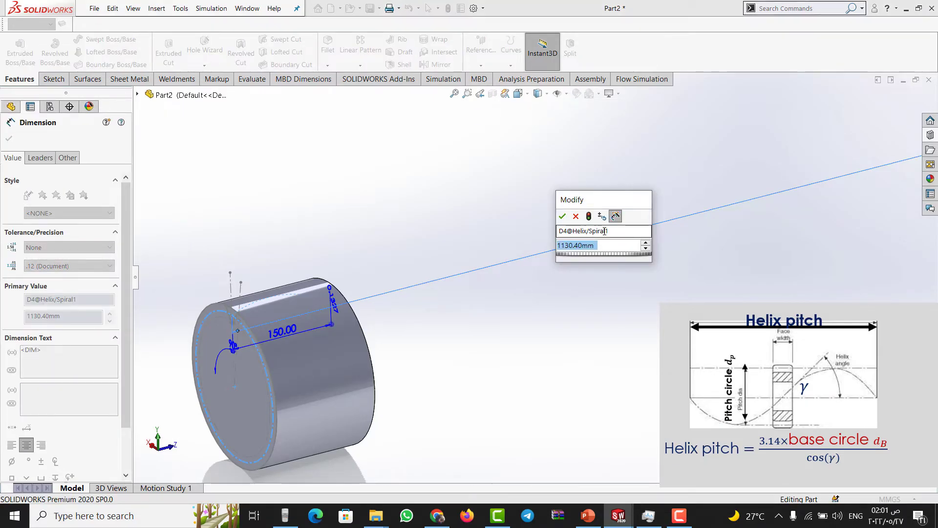
text(="D4@Sketch1")
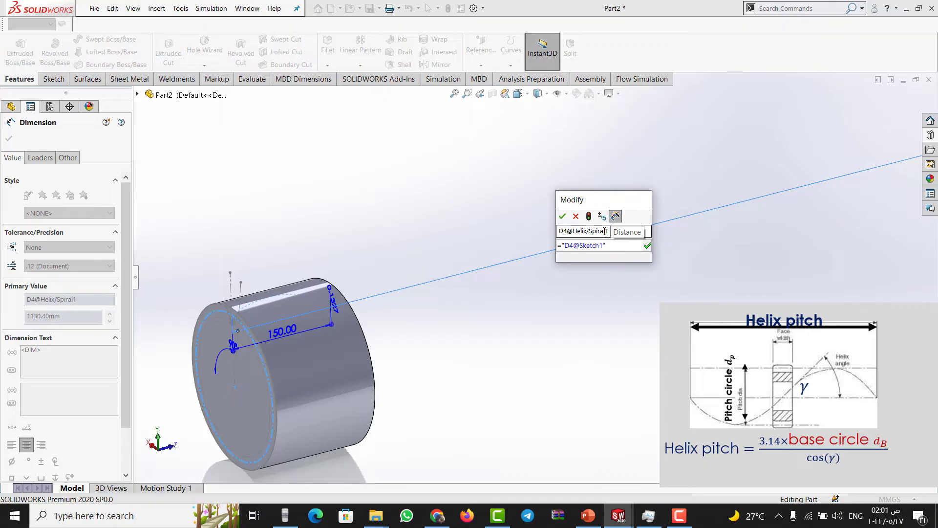
text(*3.14)
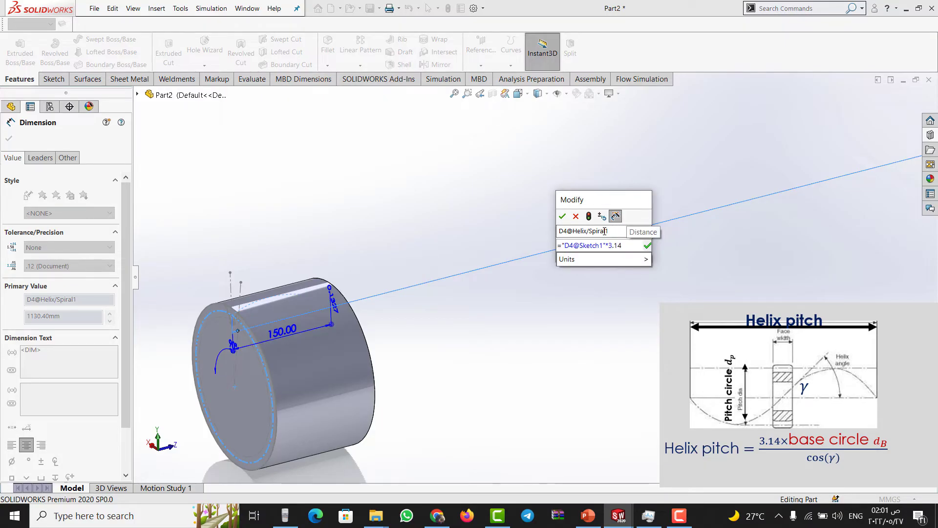
text(/c)
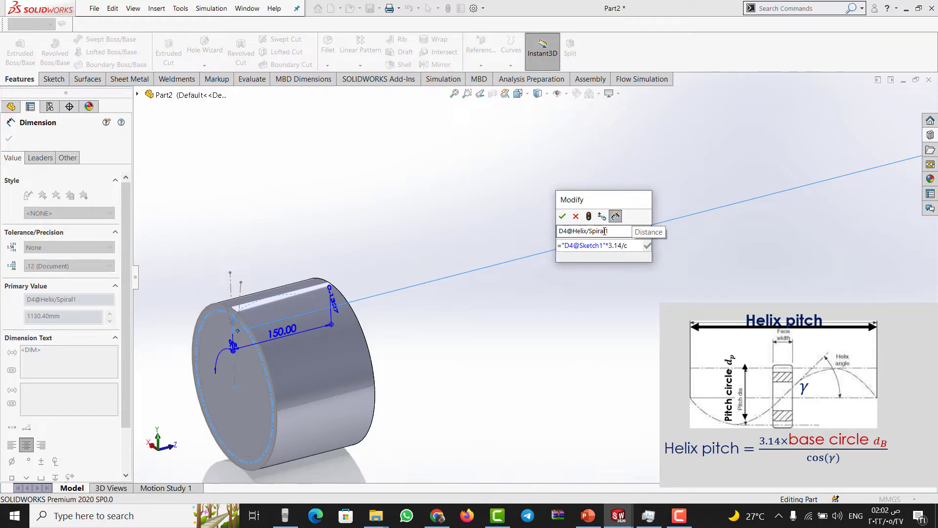
text(os)
text(("gar)
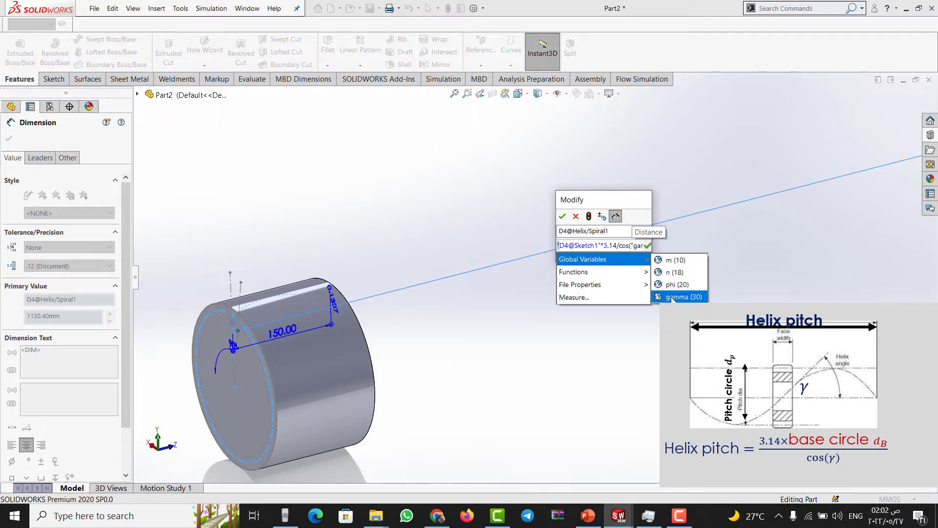
click(672, 297)
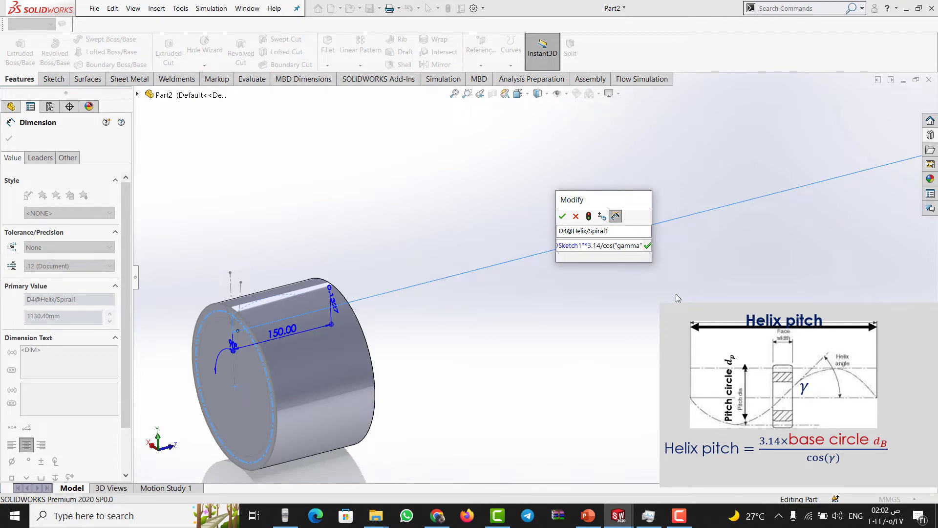
text())
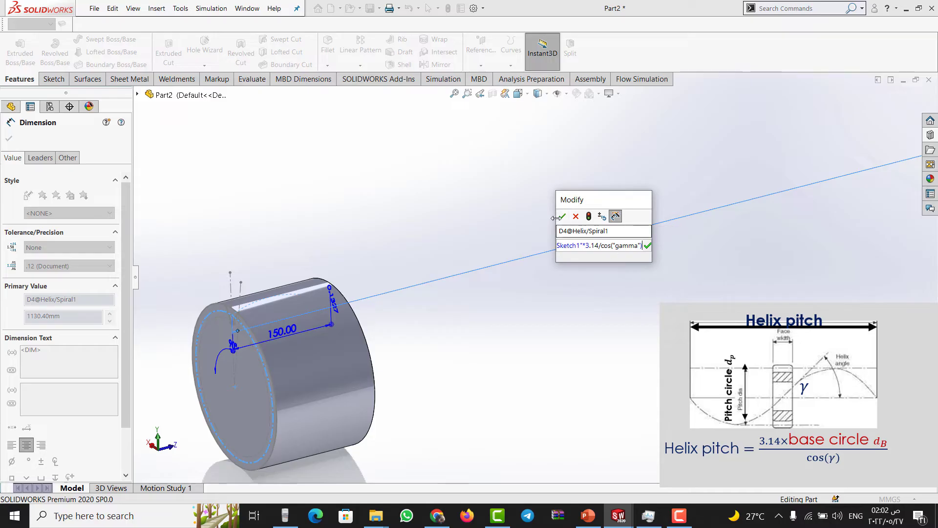
click(562, 217)
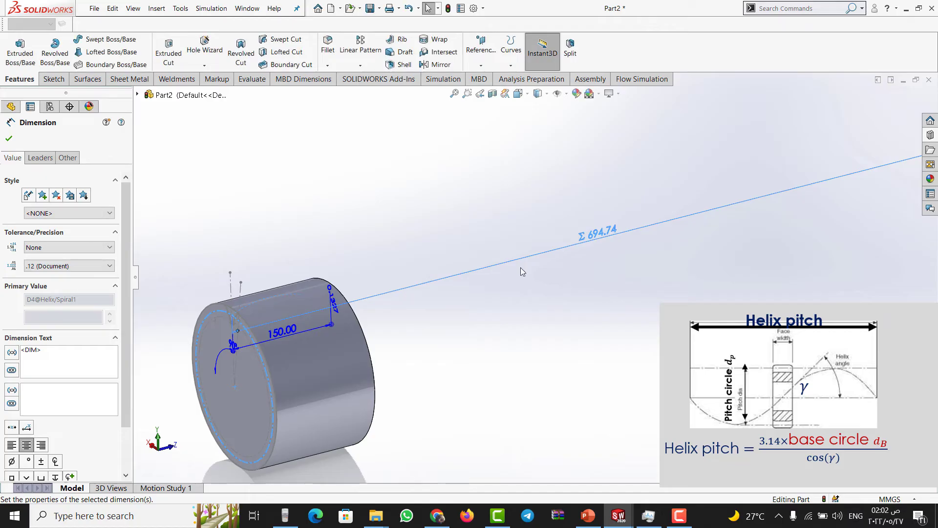
key(ctrl+7)
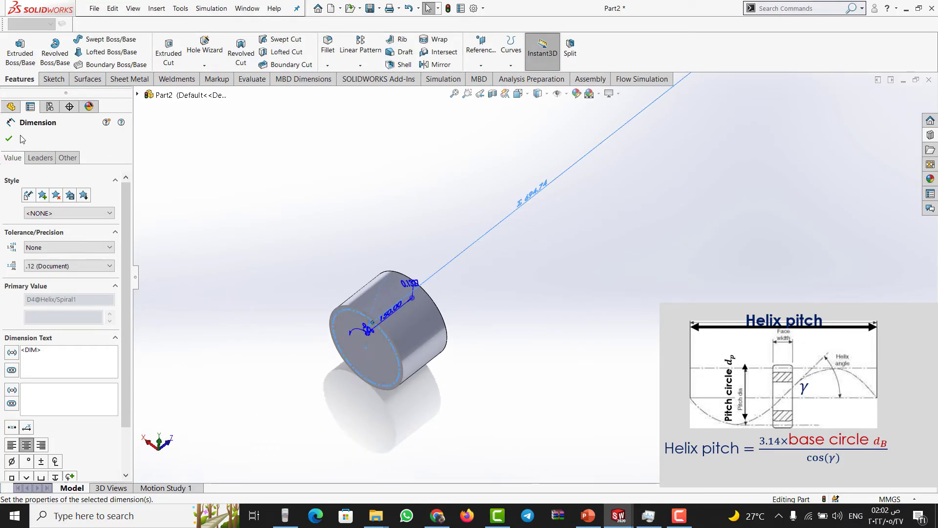
click(9, 139)
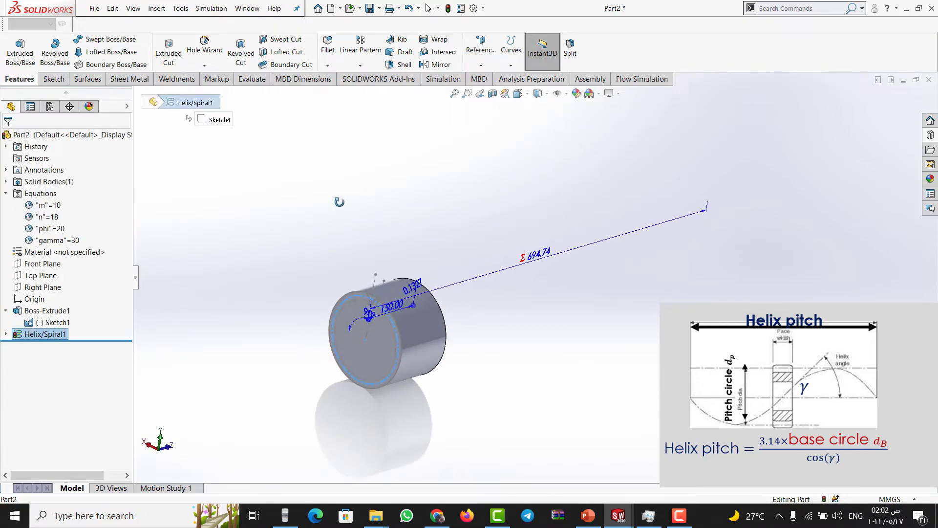
middle_drag(337, 289, 335, 201)
Step: Start a new sketch on the cylinder's front face
click(286, 295)
scroll(347, 310, down, 4)
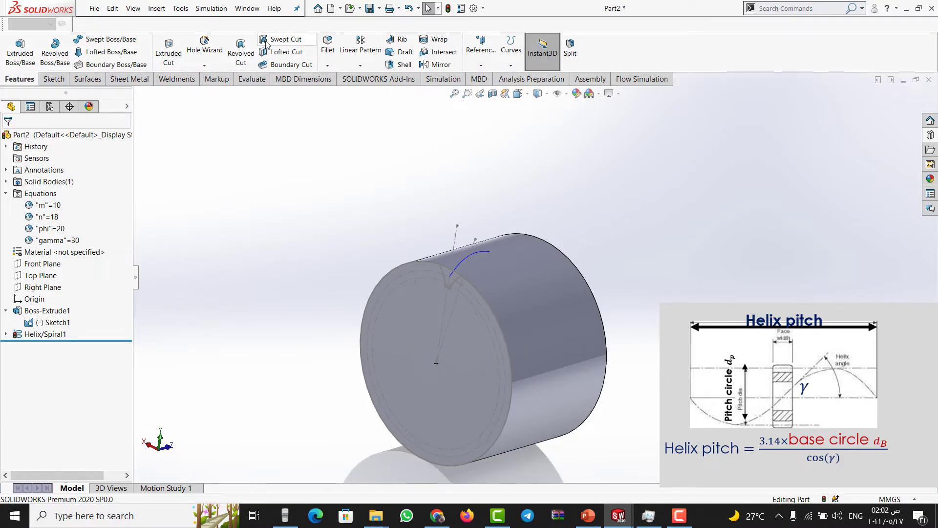
click(396, 332)
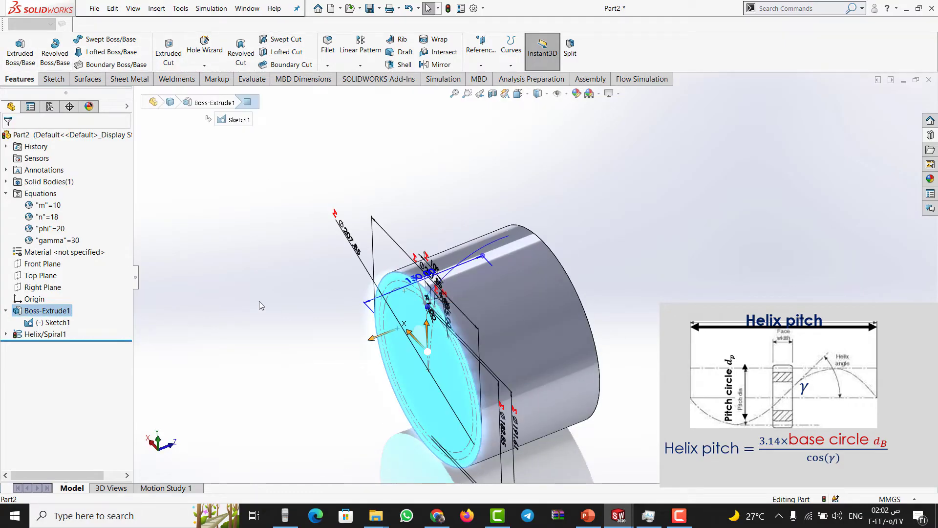
click(261, 305)
click(399, 328)
click(433, 301)
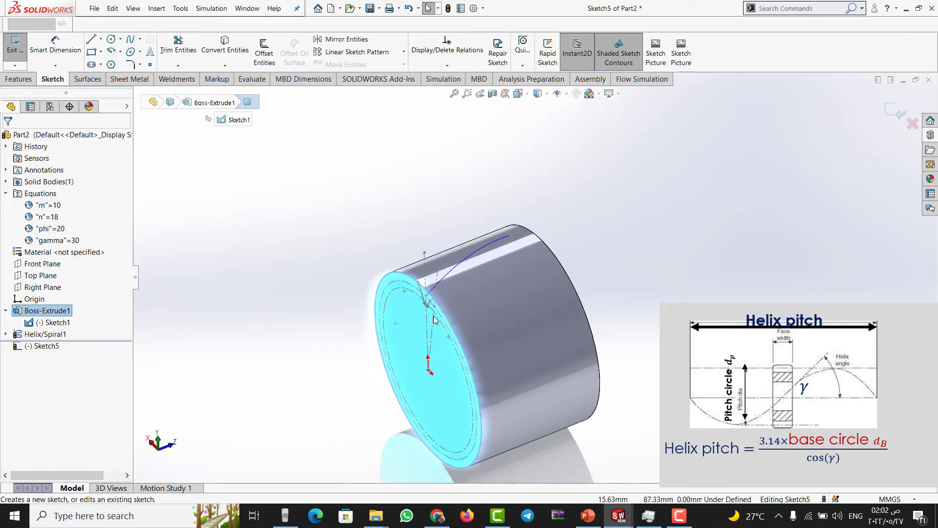
scroll(440, 298, down, 3)
scroll(447, 278, down, 3)
scroll(489, 257, down, 3)
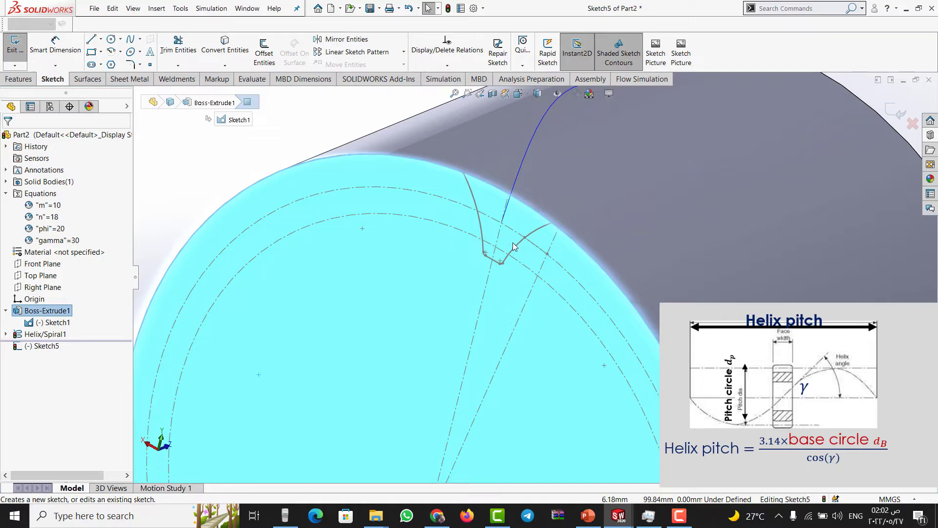
Step: Convert the 45 mm flank arc, 1 mm end arc, root edge and corner fillet into the sketch
click(515, 245)
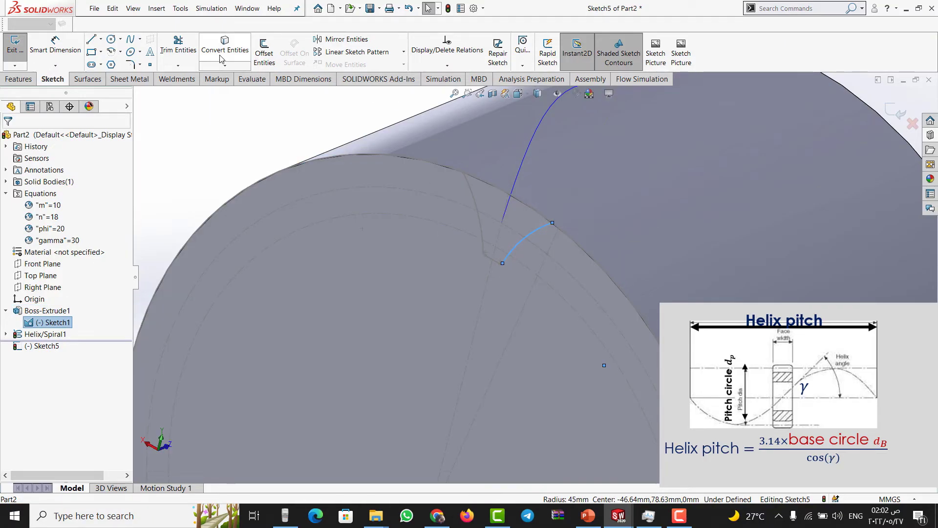
scroll(499, 262, down, 3)
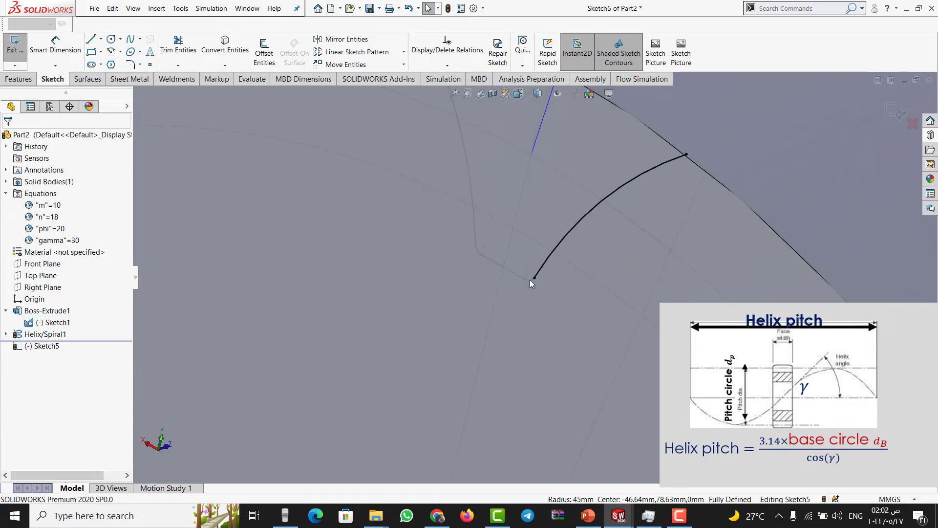
click(530, 280)
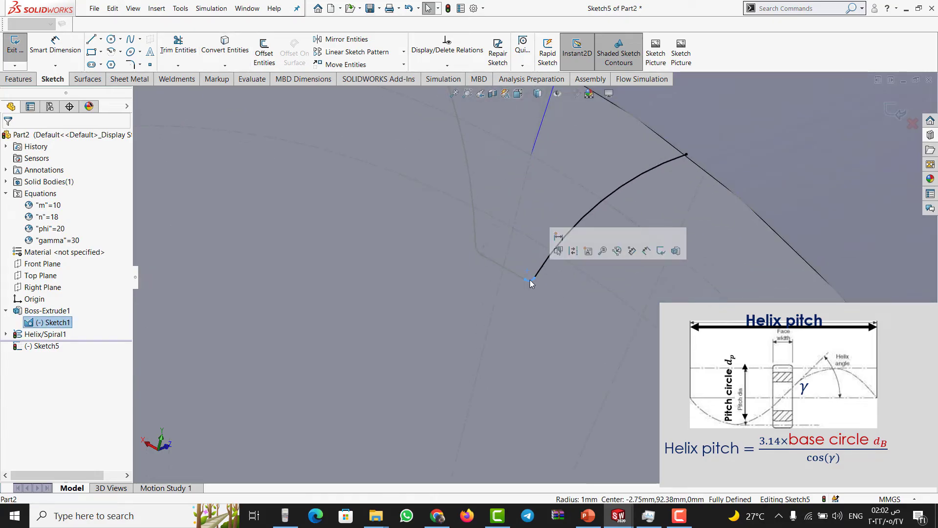
click(500, 265)
click(225, 47)
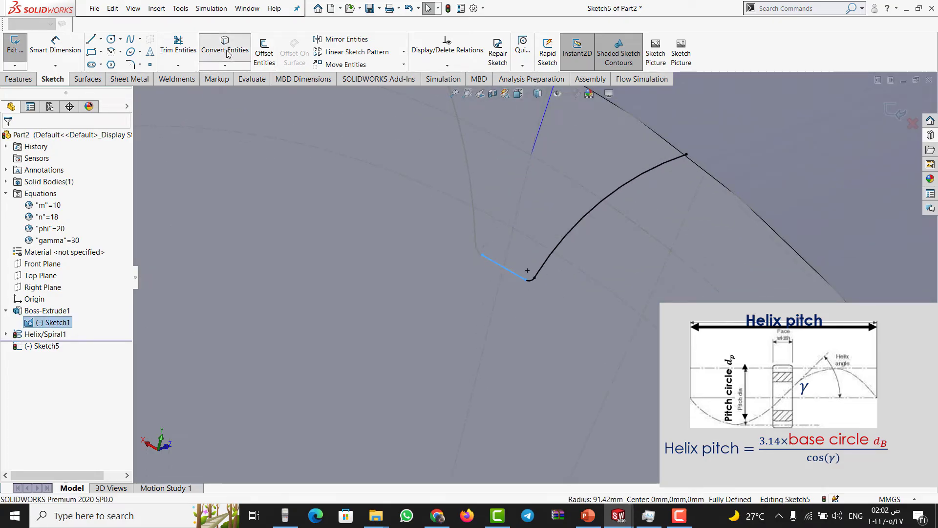
click(477, 249)
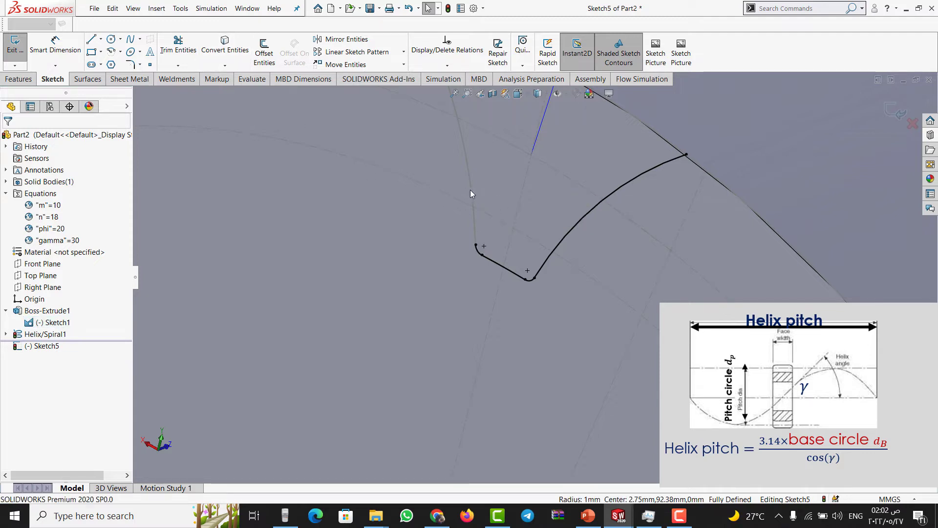
Step: Convert the opposite flank and outer circle arc to close the tooth-space profile
click(471, 192)
click(225, 46)
scroll(553, 153, up, 2)
scroll(553, 156, down, 1)
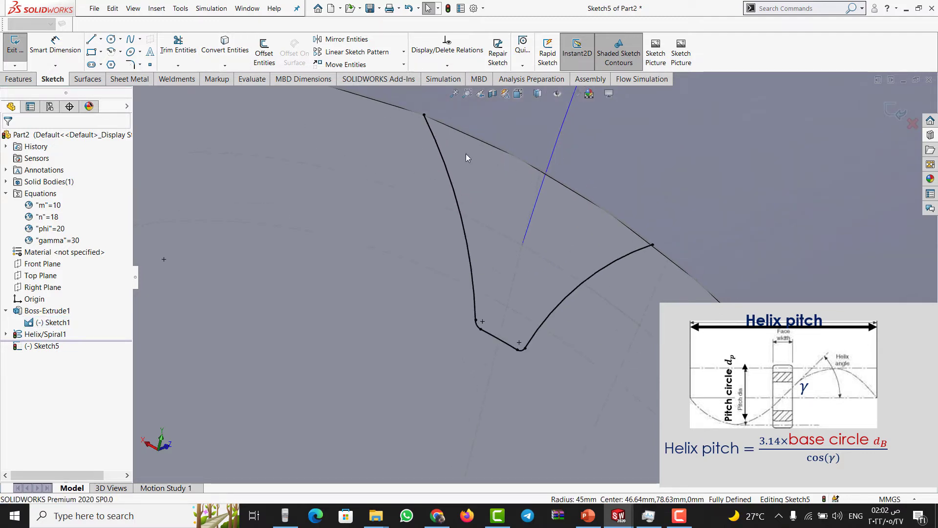
click(488, 142)
click(225, 46)
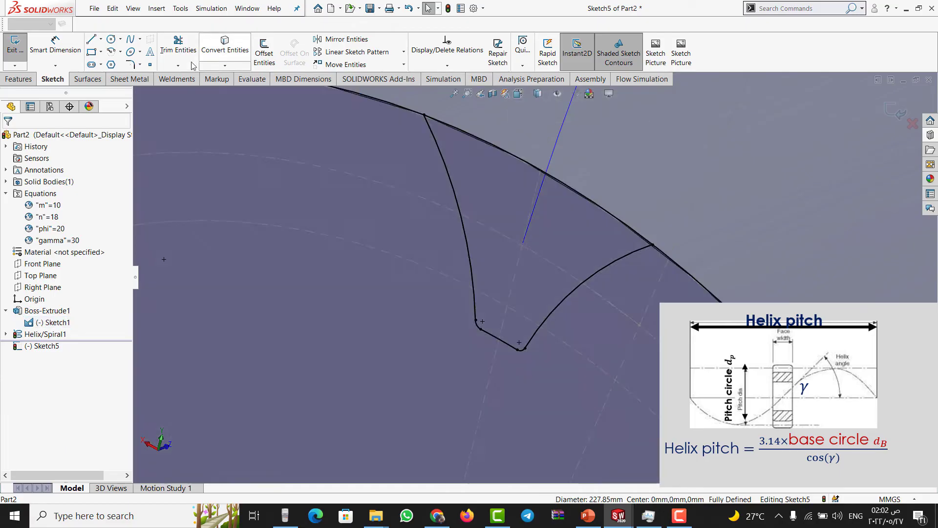
scroll(535, 279, up, 2)
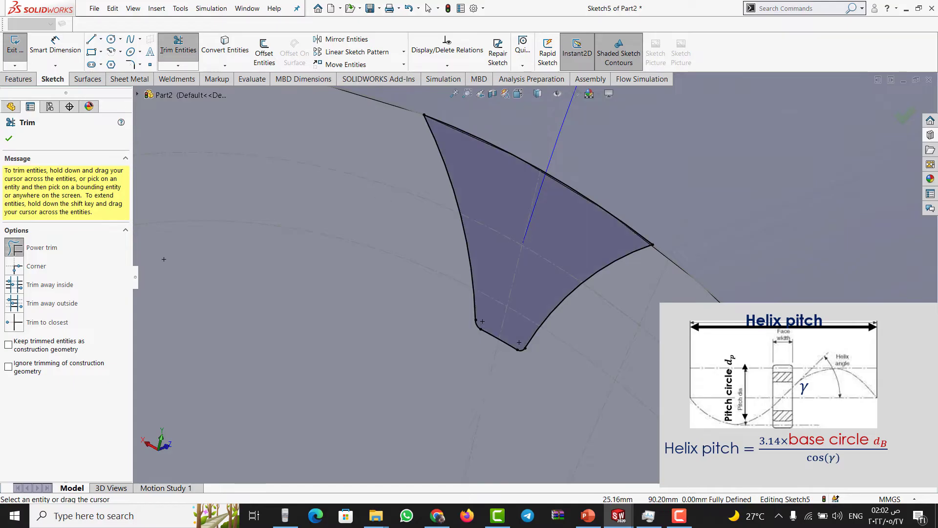
click(14, 47)
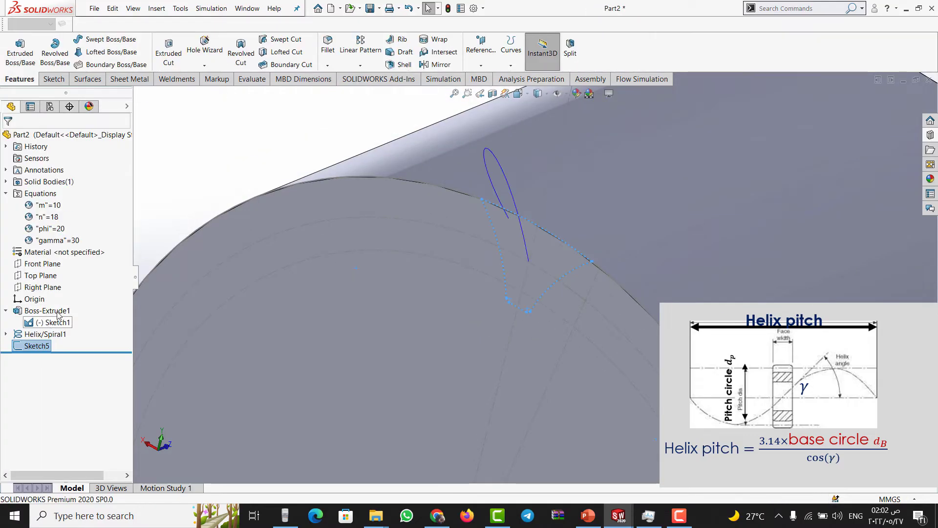
Step: Sweep-cut Sketch5 along Helix/Spiral1 to carve one helical tooth-space groove
click(266, 43)
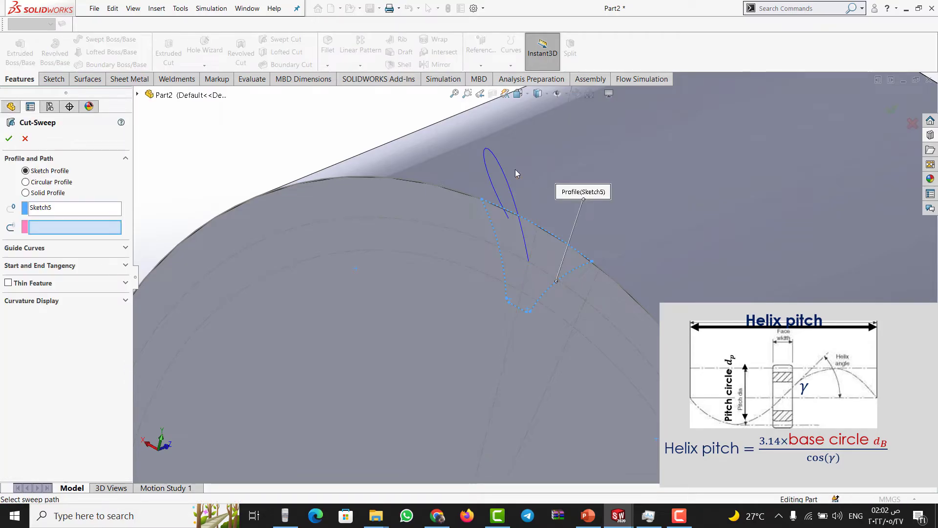
click(509, 184)
scroll(508, 254, up, 3)
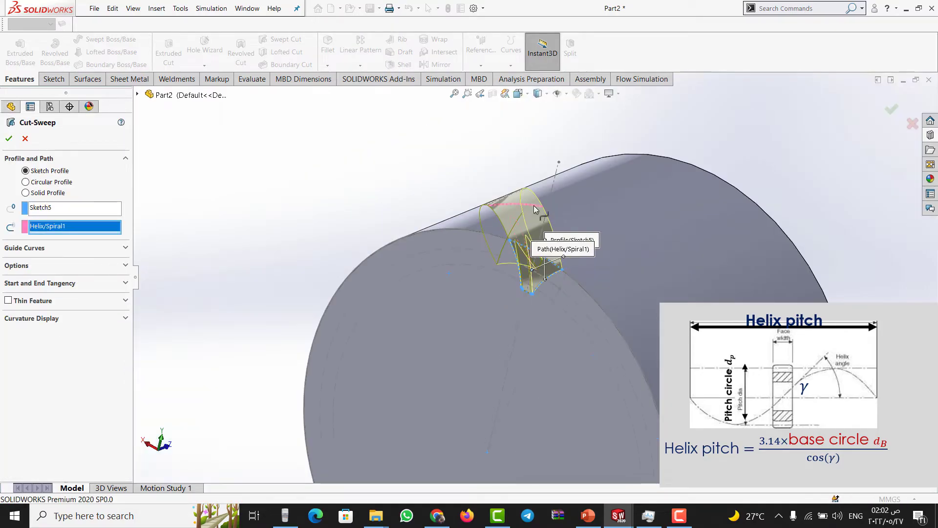
mouse_move(509, 274)
middle_down()
mouse_move(459, 426)
mouse_move(496, 373)
mouse_move(580, 332)
mouse_move(601, 370)
mouse_move(549, 393)
middle_up()
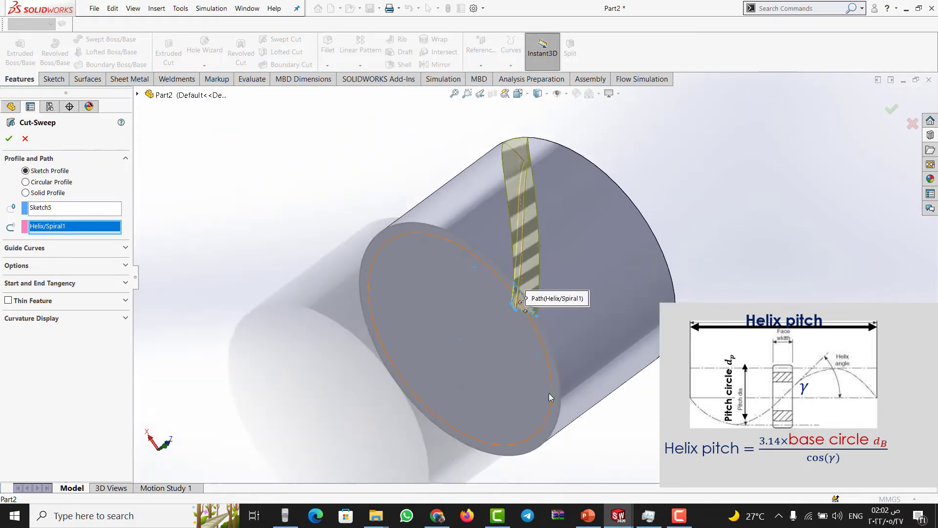
key(Return)
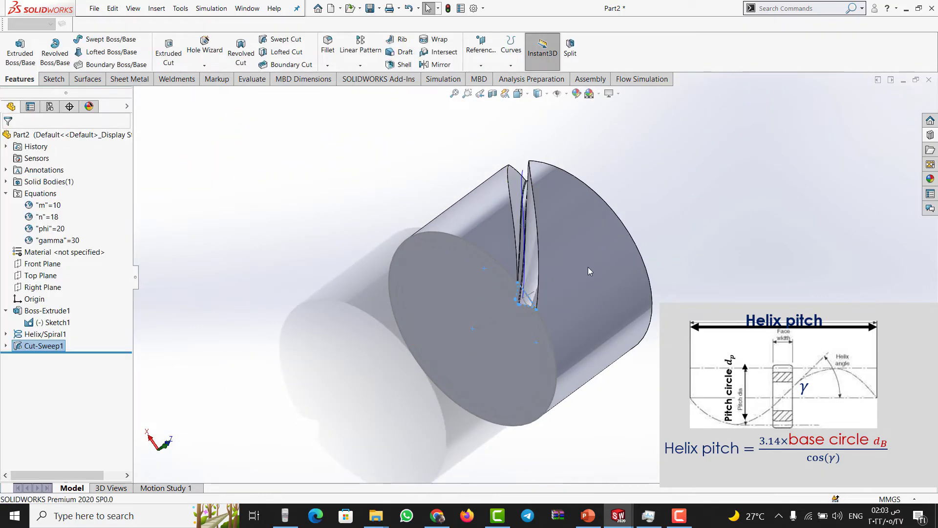
mouse_move(588, 267)
middle_down()
mouse_move(639, 184)
mouse_move(605, 288)
mouse_move(494, 273)
mouse_move(576, 266)
mouse_move(624, 217)
mouse_move(611, 215)
mouse_move(625, 274)
mouse_move(624, 387)
mouse_move(628, 214)
mouse_move(597, 174)
mouse_move(643, 218)
mouse_move(557, 159)
middle_up()
Step: Start a circular pattern around the cylinder's circular edge
click(623, 217)
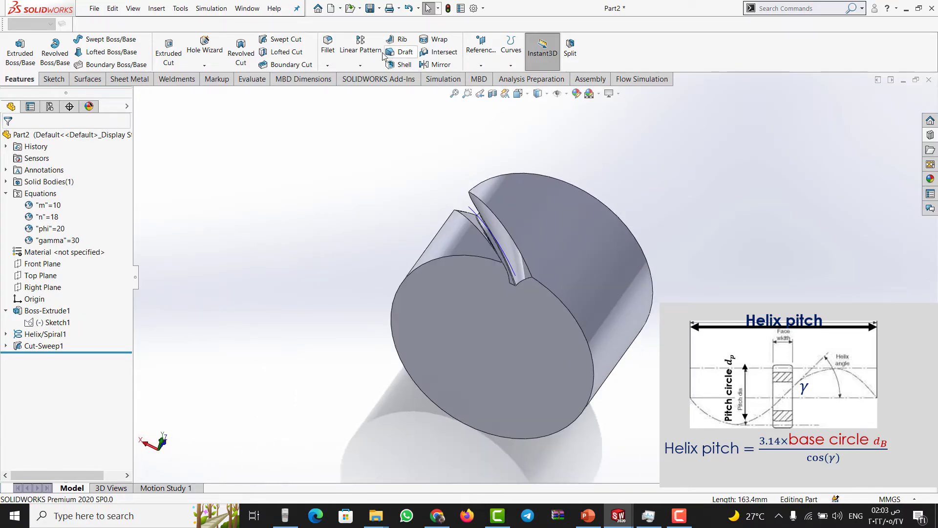
click(360, 65)
click(376, 149)
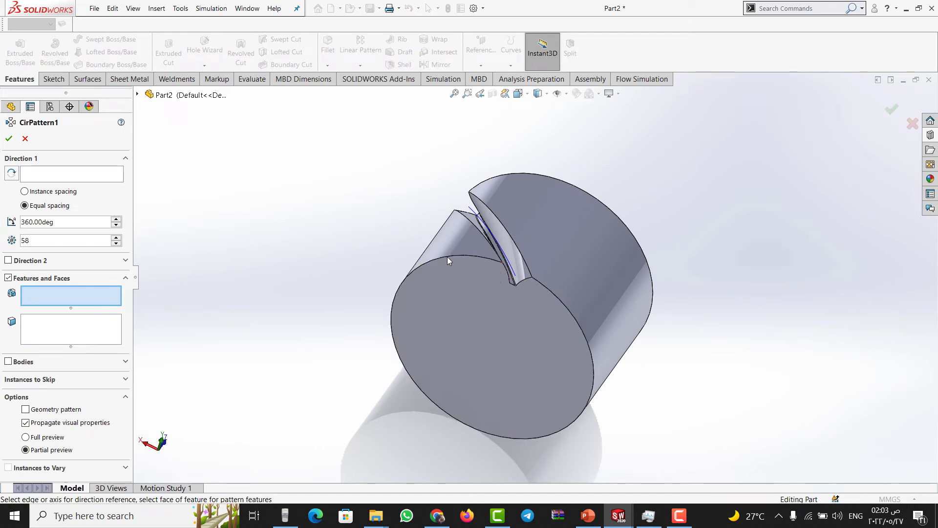
click(39, 172)
click(484, 257)
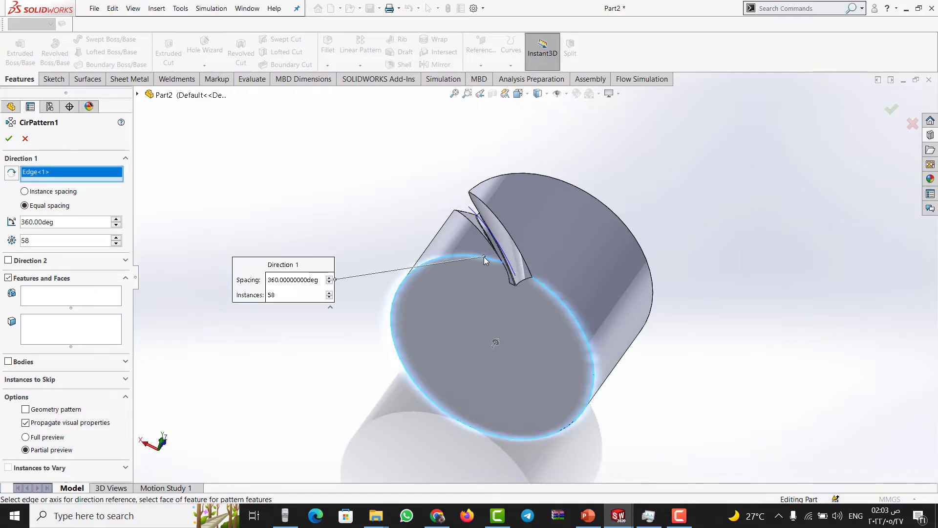
Step: Pattern Cut-Sweep1 with instances set to ="n", giving 18 grooves over 360°
click(45, 242)
click(59, 294)
click(508, 266)
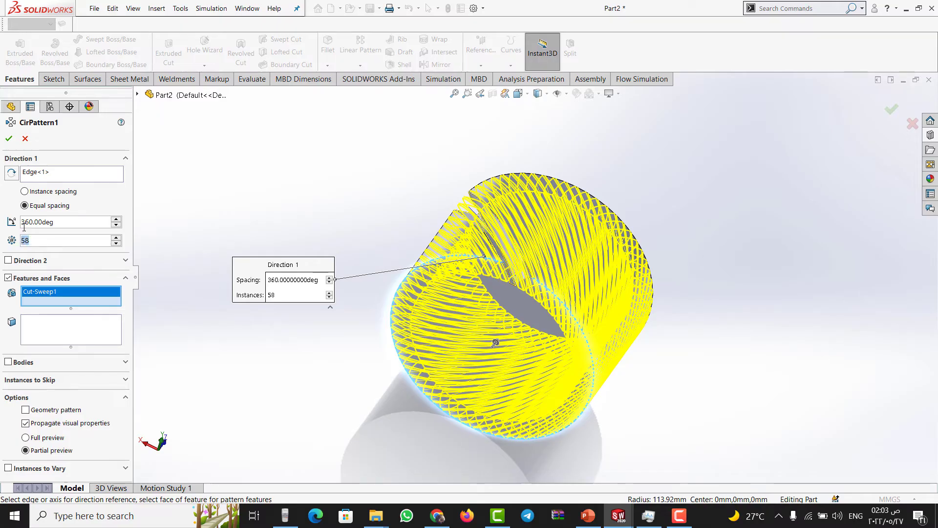
text(=)
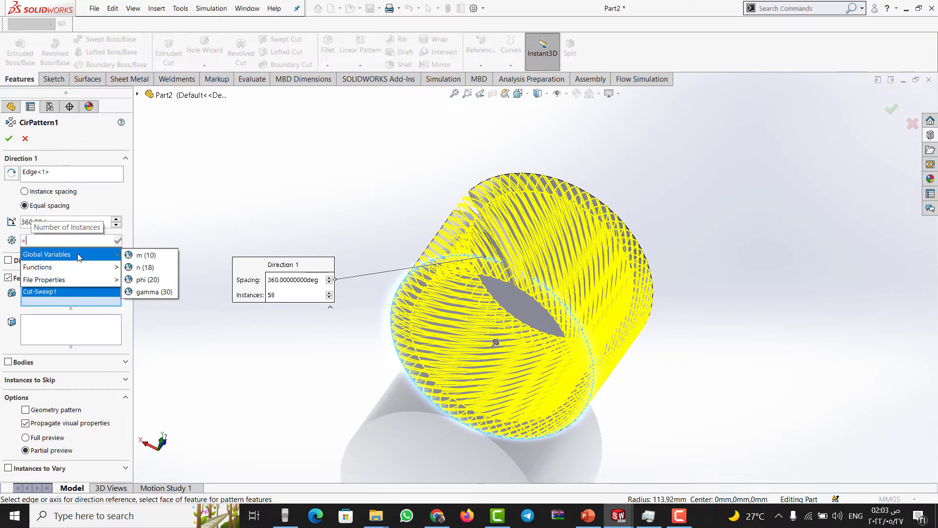
click(135, 277)
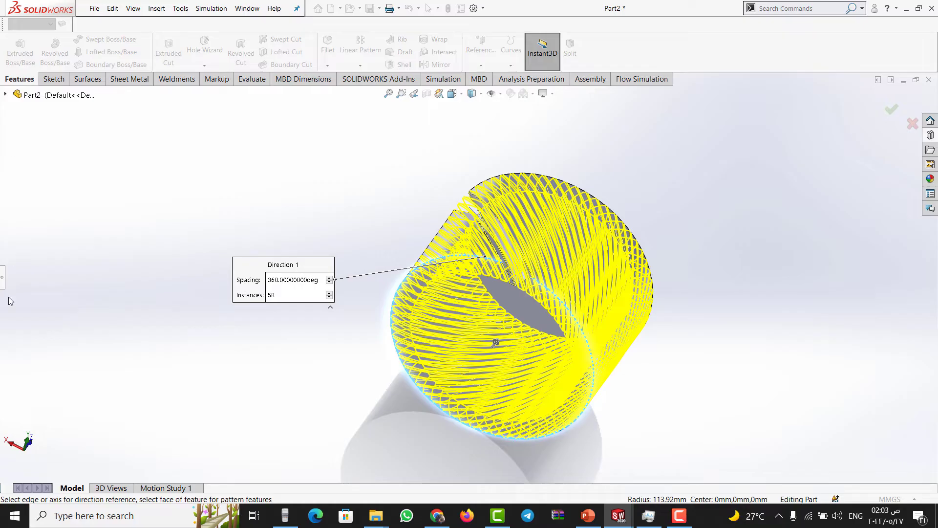
click(2, 285)
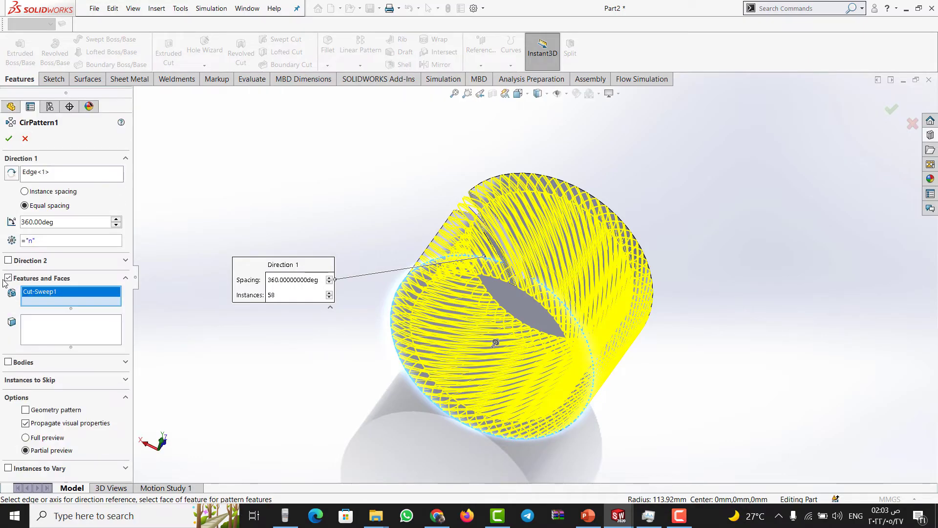
click(8, 139)
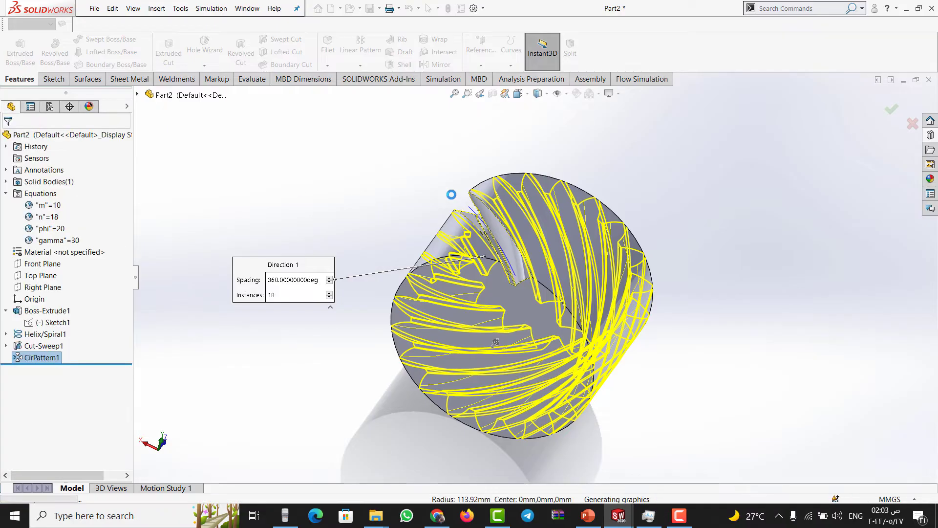
middle_drag(556, 143, 345, 279)
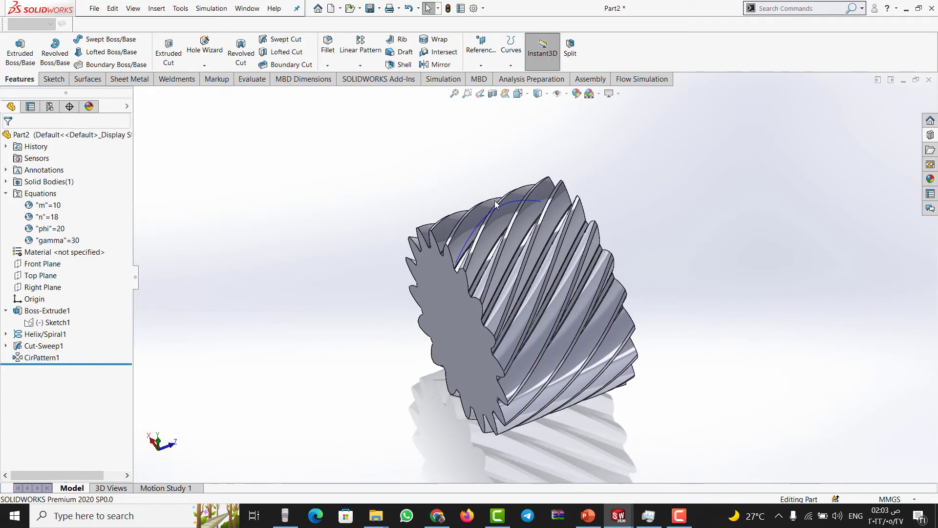
click(502, 206)
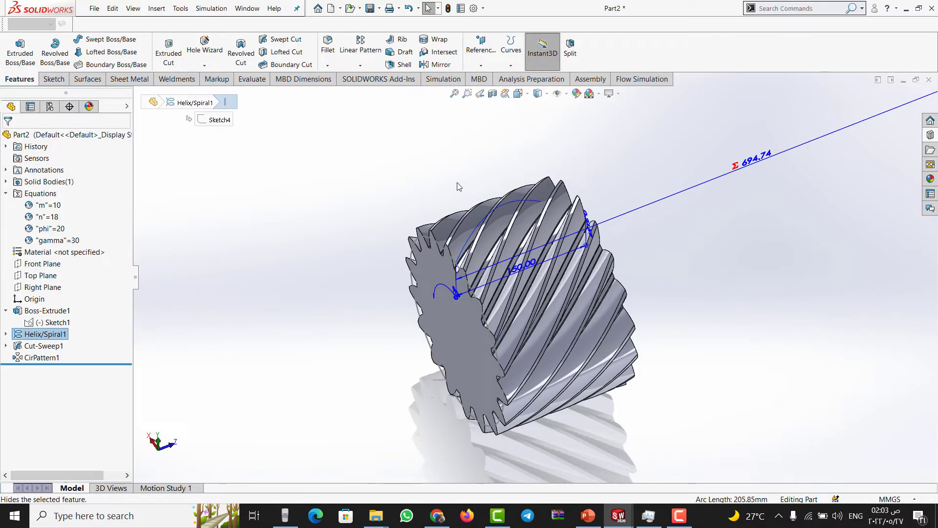
mouse_move(541, 188)
middle_down()
mouse_move(489, 354)
mouse_move(462, 321)
middle_up()
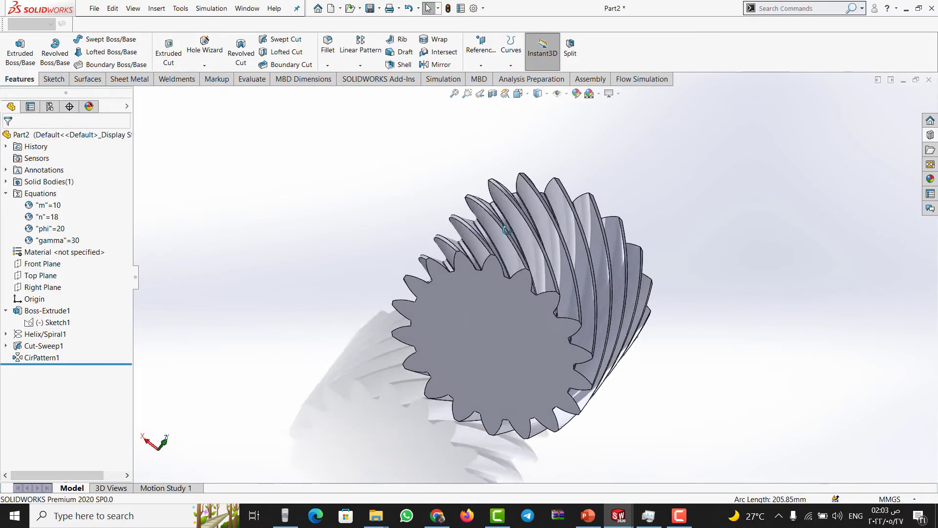
middle_drag(451, 281, 315, 198)
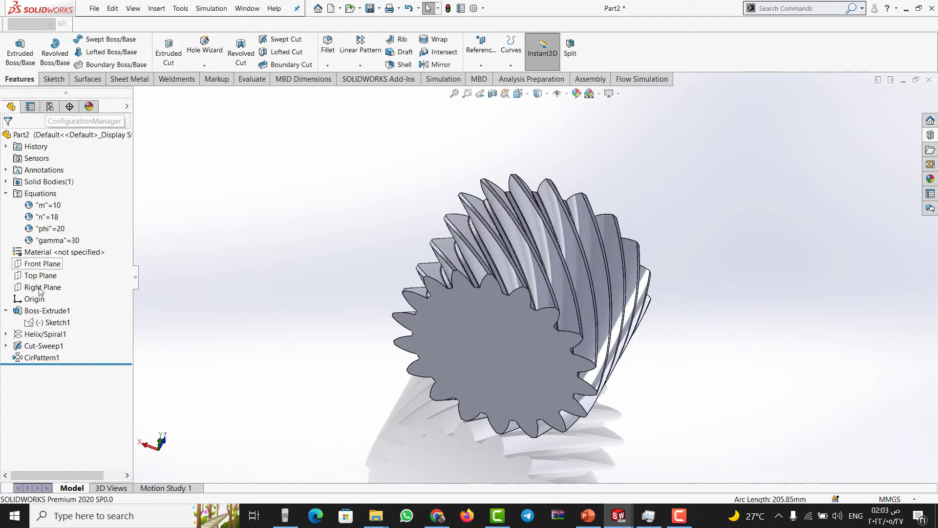
click(45, 333)
click(51, 304)
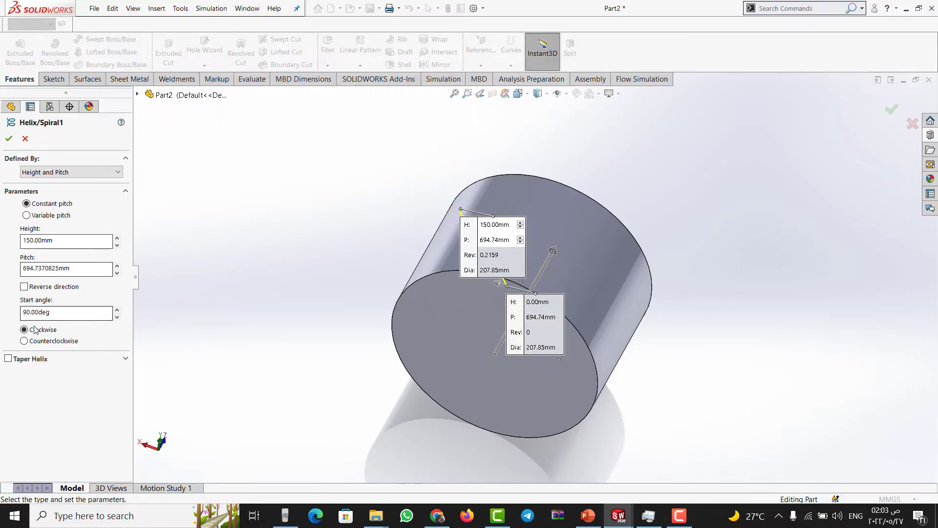
click(15, 140)
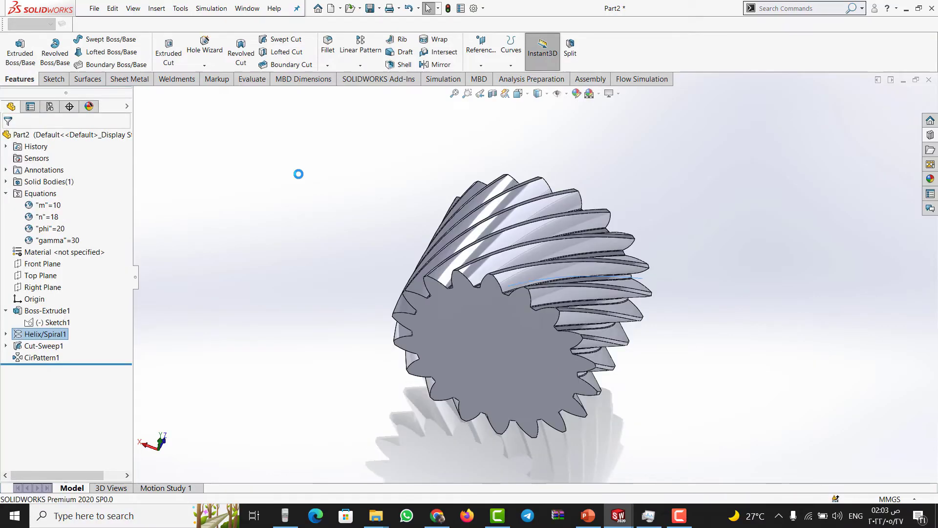
mouse_move(448, 231)
middle_down()
mouse_move(427, 136)
mouse_move(422, 338)
mouse_move(341, 214)
middle_up()
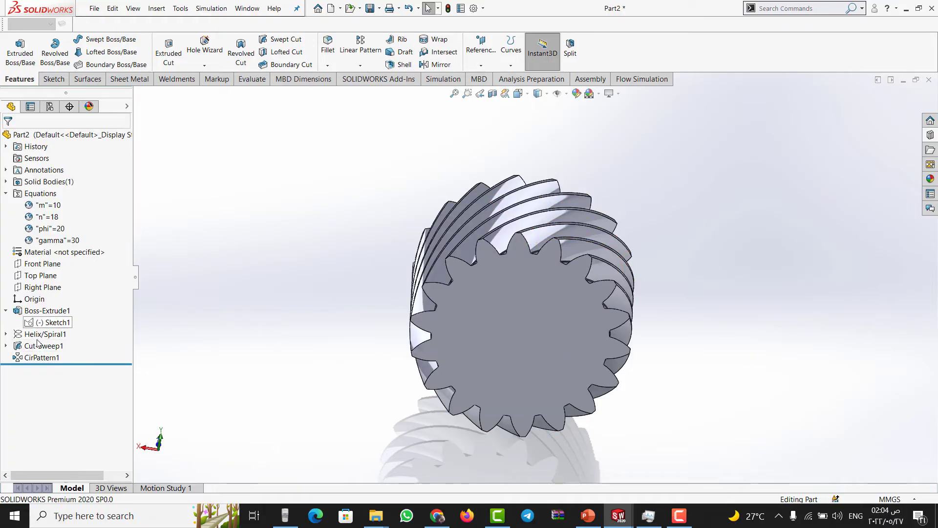
click(50, 107)
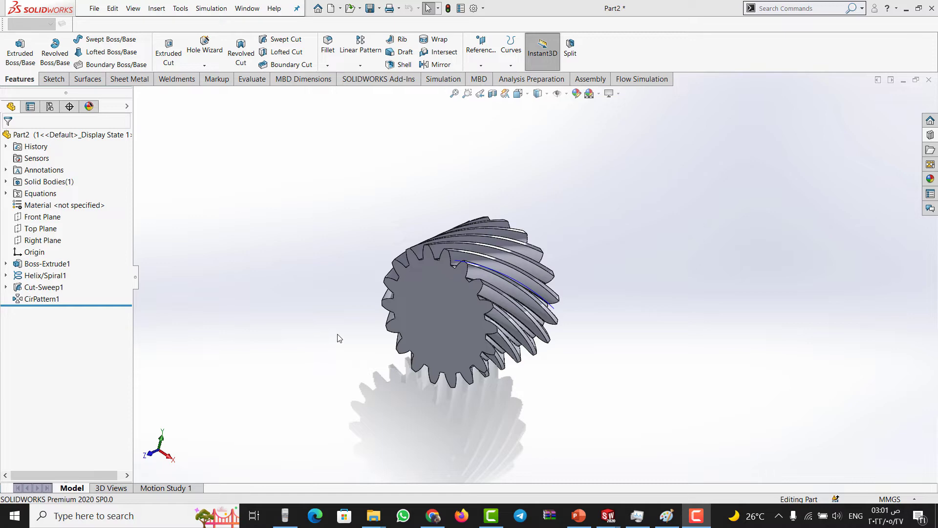
Step: Save the helical gear part as gear1
click(101, 10)
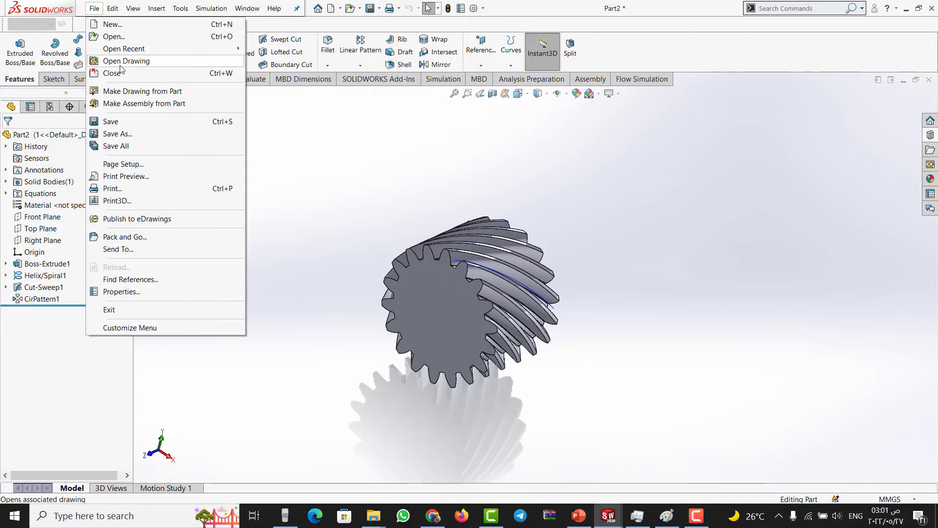
click(120, 133)
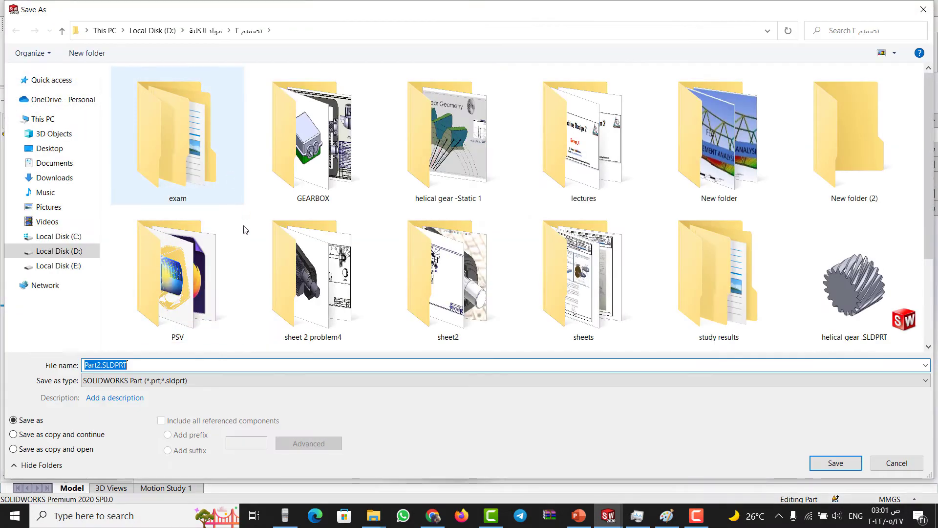
text(g)
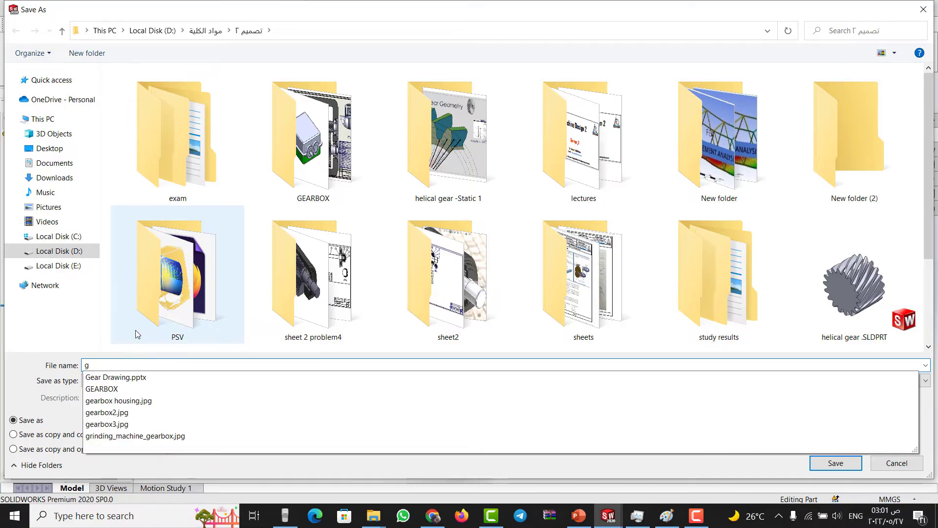
text(ear)
key(Return)
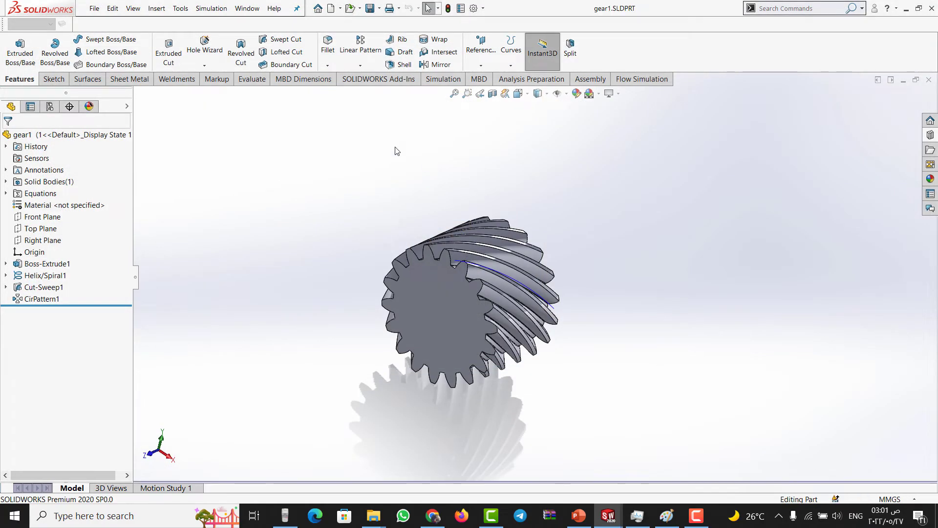
Step: Save a second copy of the part as gear2
click(94, 8)
click(112, 135)
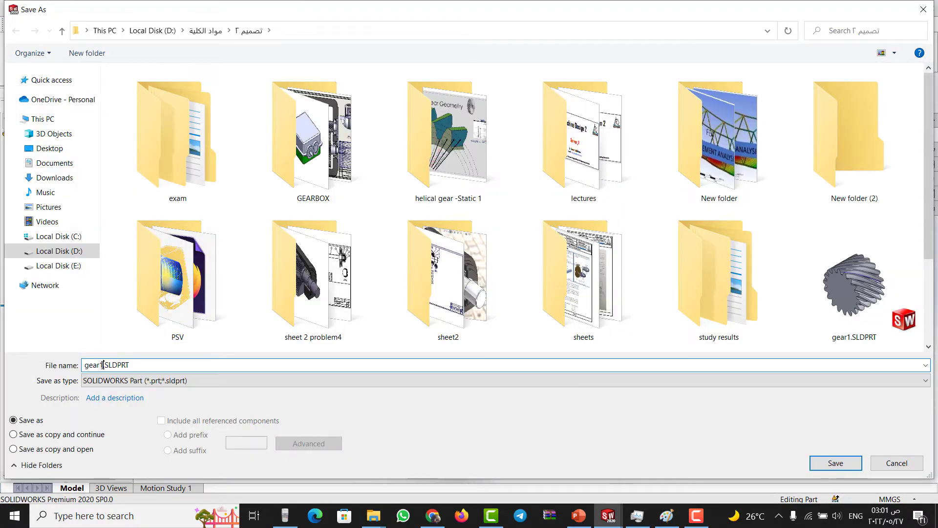
key(Return)
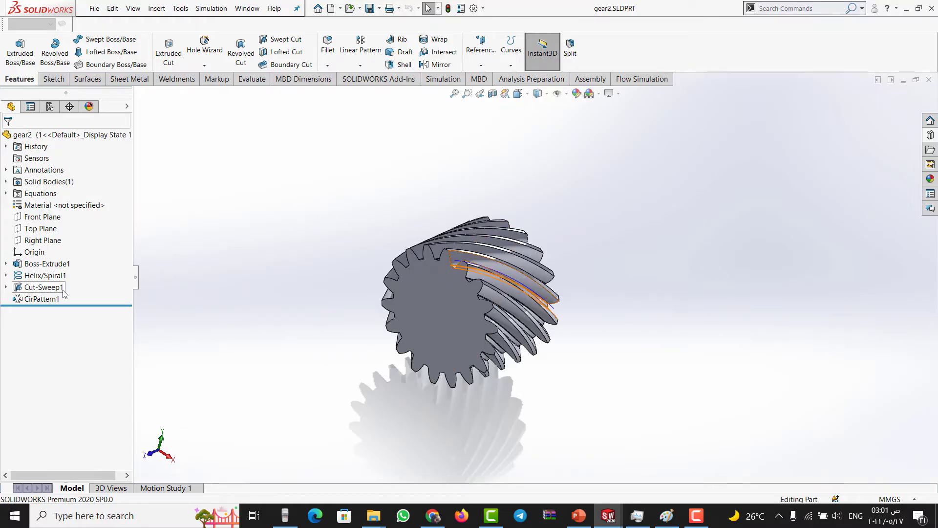
Step: Reverse gear2's helix to counterclockwise and make a new assembly from the part
right_click(28, 282)
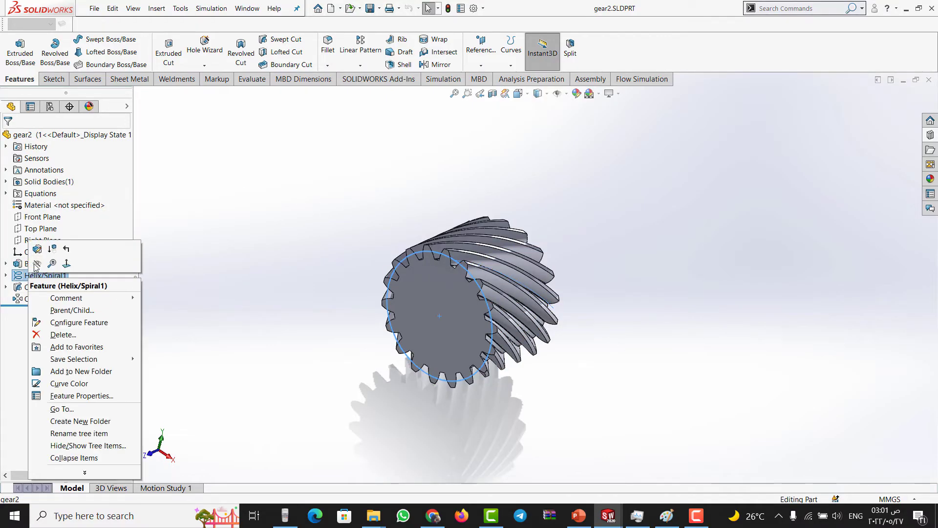
click(20, 252)
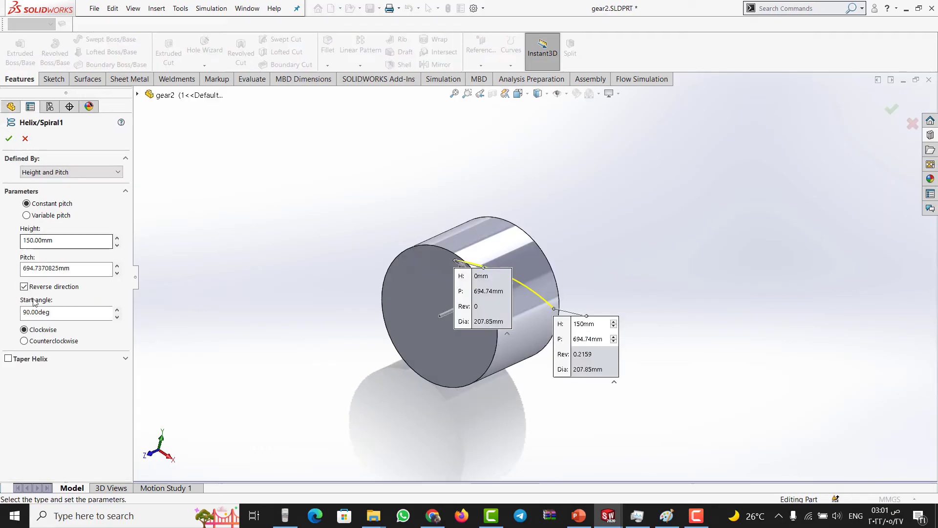
click(33, 340)
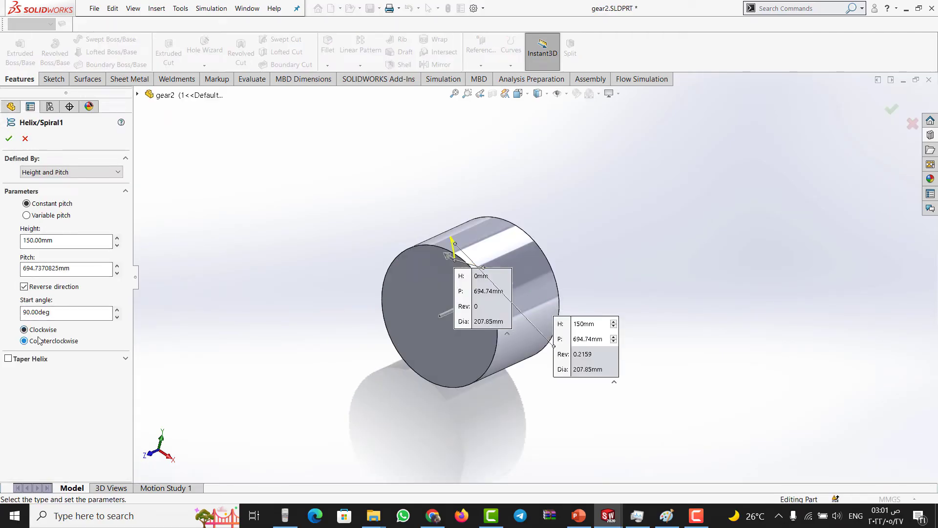
click(10, 139)
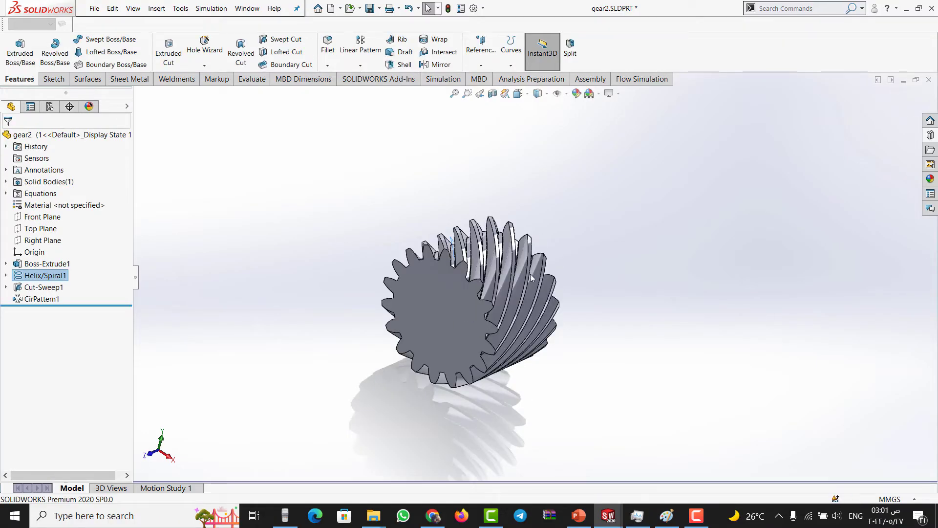
click(94, 9)
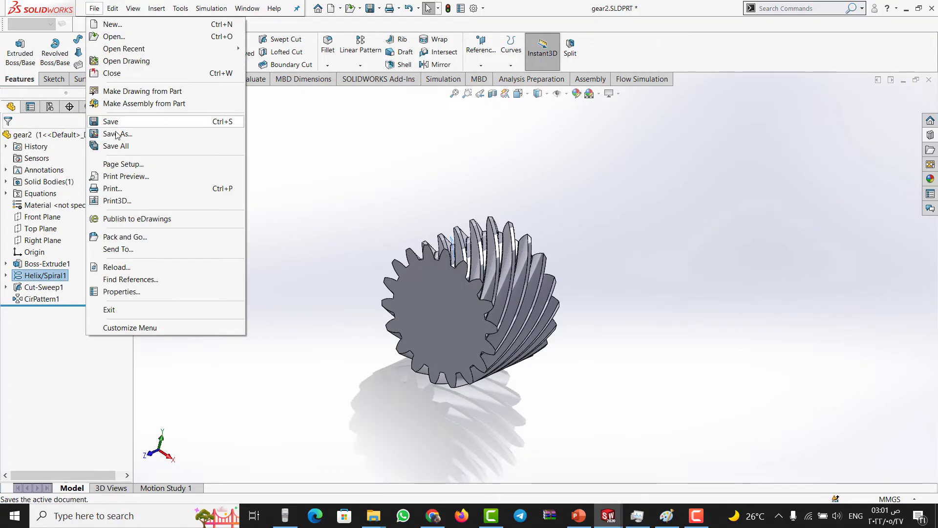
click(131, 104)
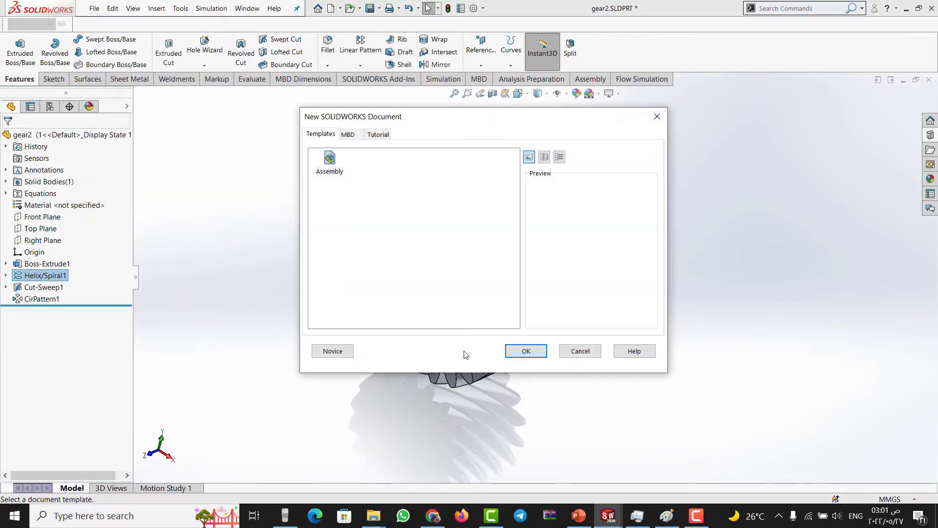
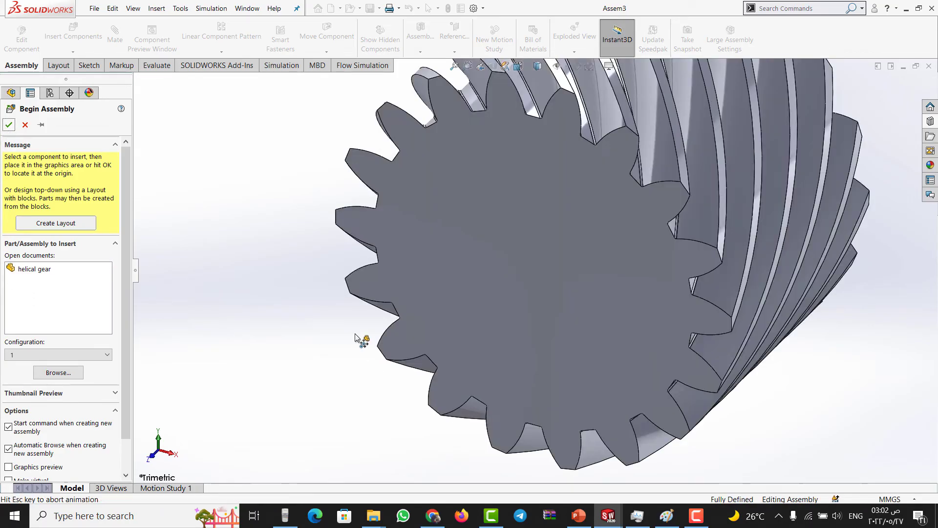
Step: Place gear2 at the assembly origin and change it from fixed to floating
click(369, 330)
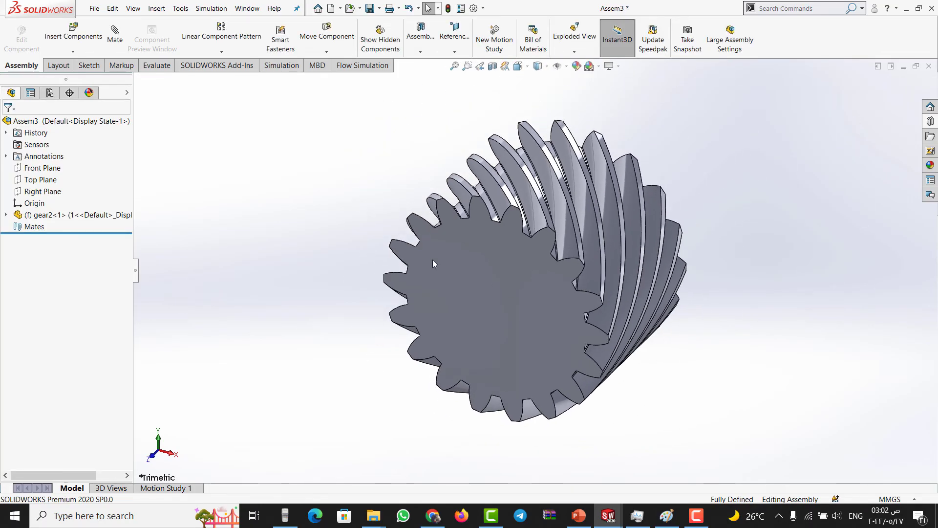
middle_drag(476, 264, 454, 274)
click(42, 216)
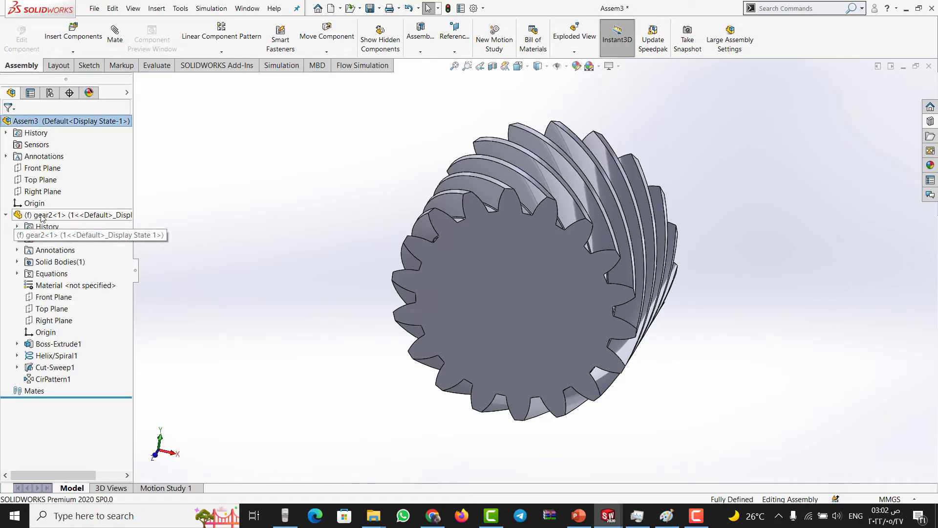
right_click(45, 218)
click(56, 321)
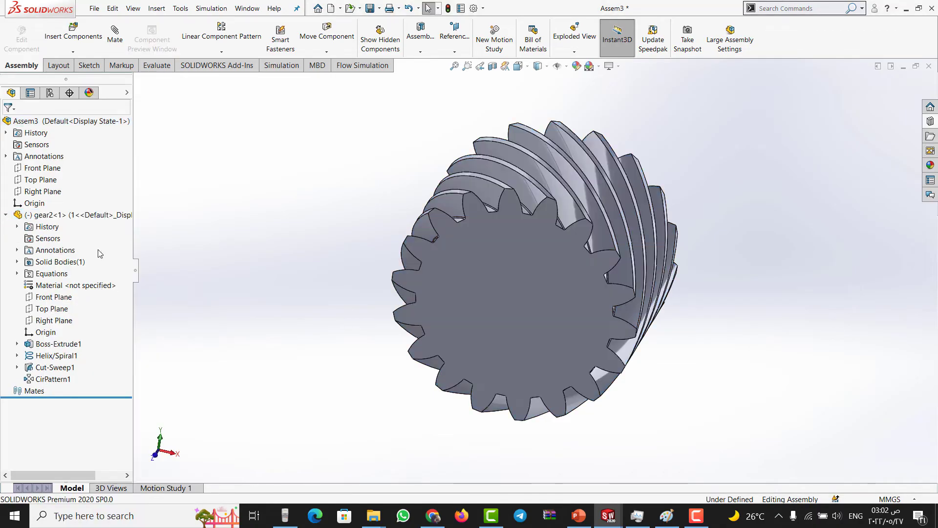
Step: Mate gear2's front end face coincident with the Front Plane
click(566, 66)
click(547, 261)
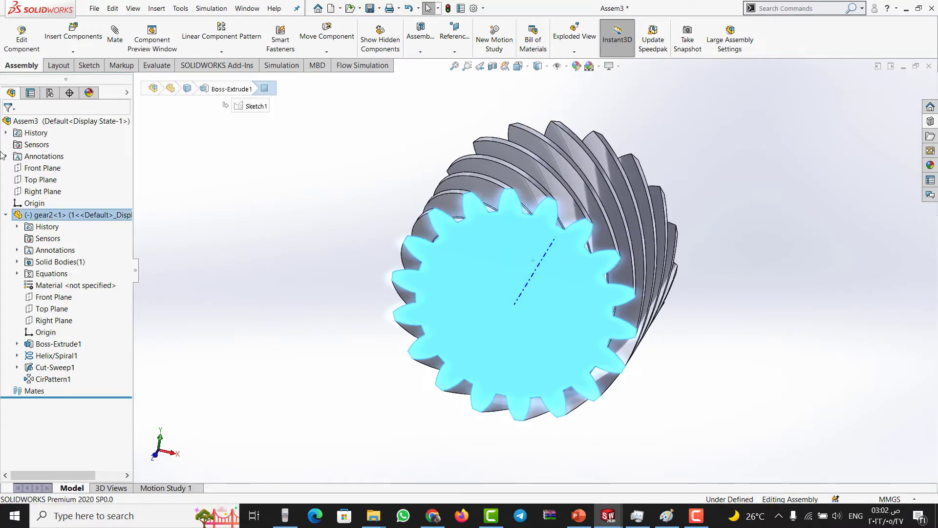
ctrl+click(55, 168)
click(115, 37)
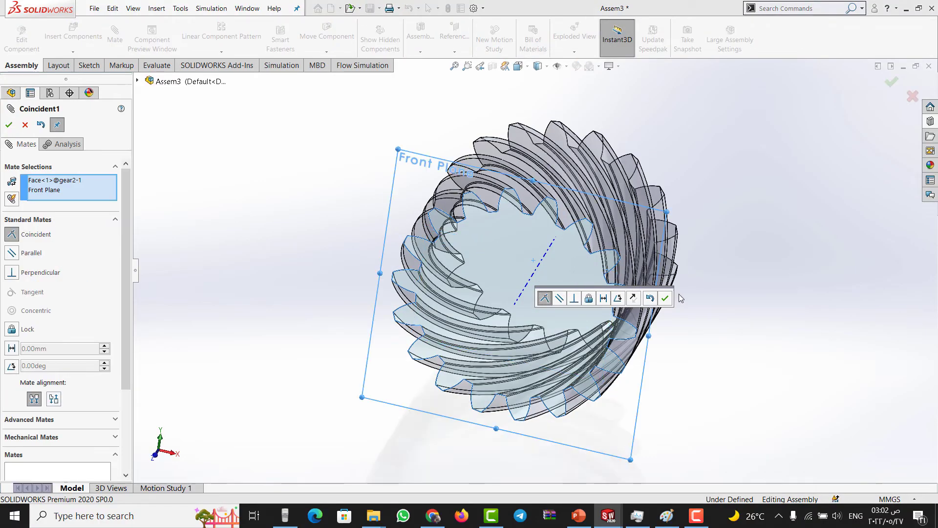
click(665, 299)
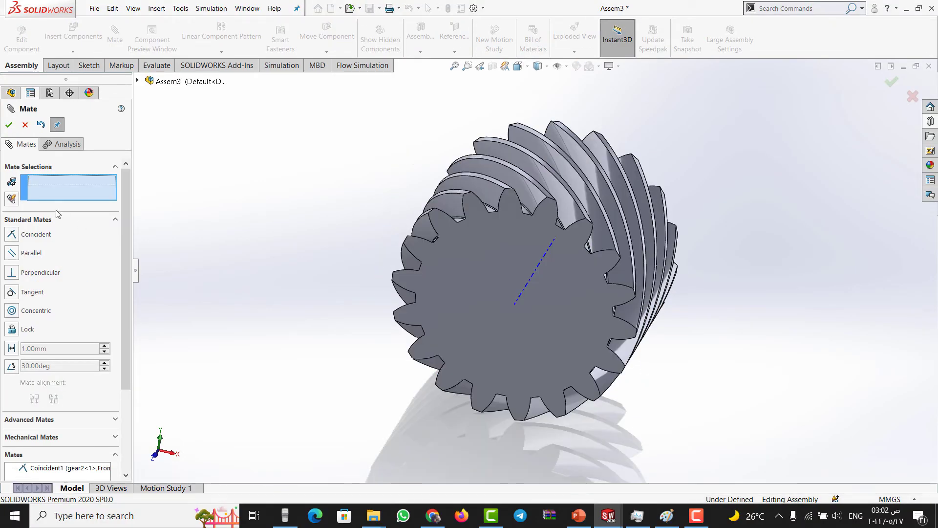
Step: Mate gear2's central axis coincident with the assembly origin
click(532, 279)
click(138, 82)
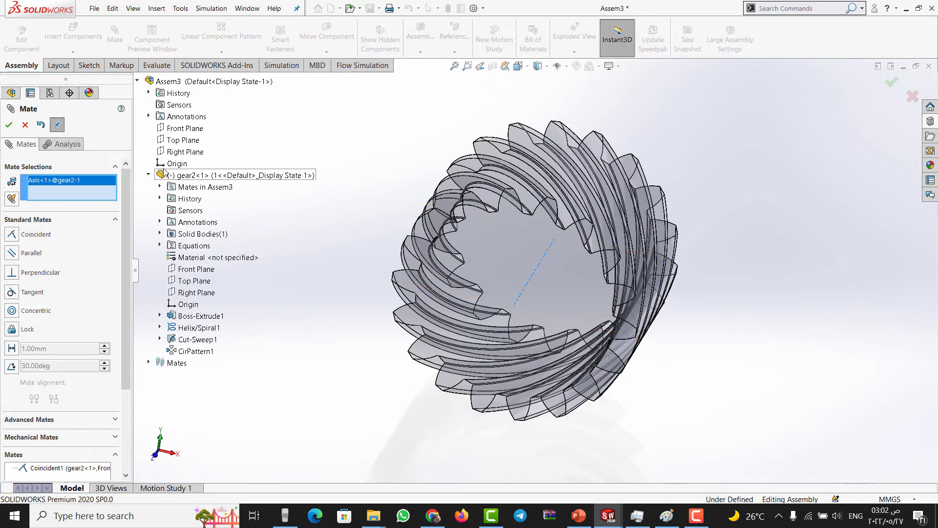
click(177, 163)
click(9, 125)
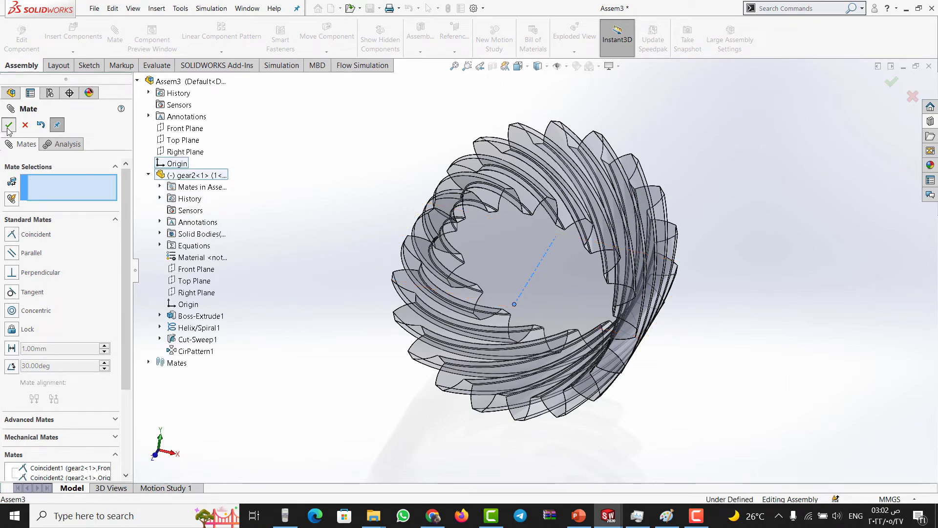
click(9, 124)
drag(562, 240, 495, 86)
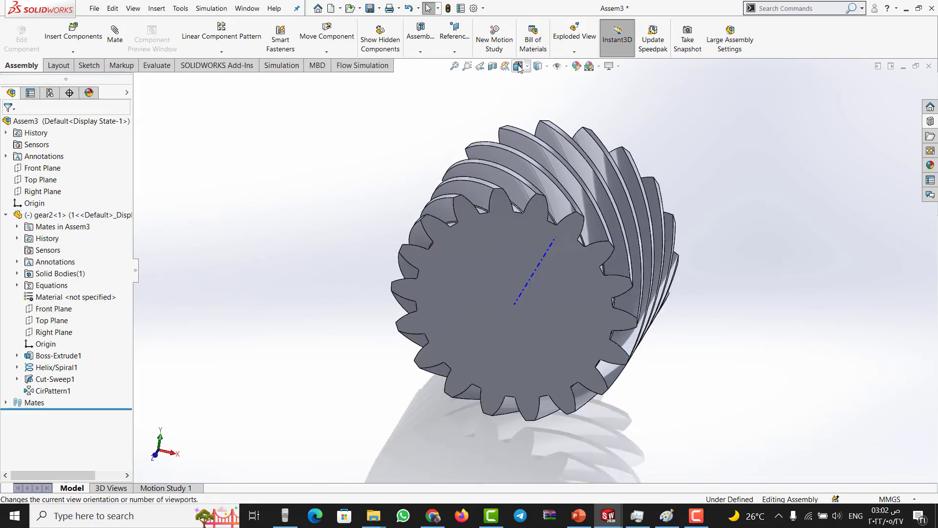
drag(449, 268, 385, 324)
Step: Insert gear1.SLDPRT into the assembly beside gear2
key(ctrl+1)
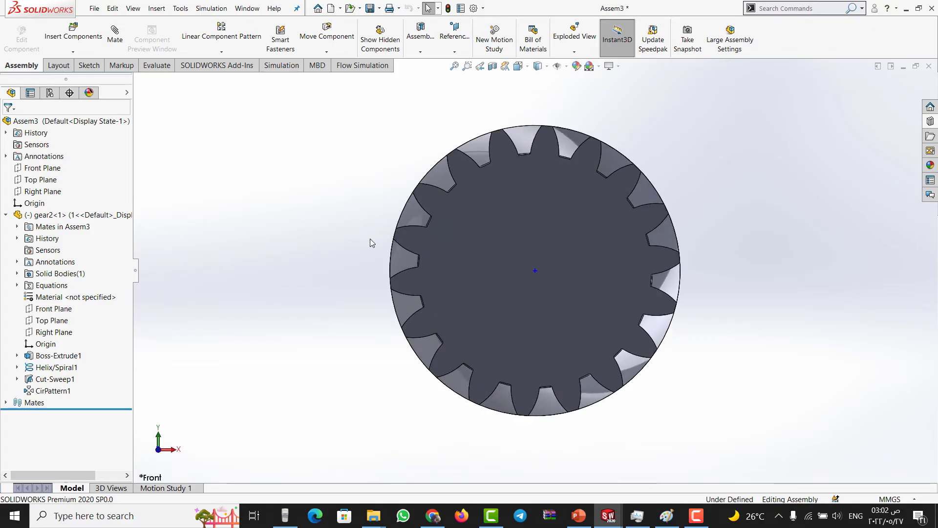
click(68, 33)
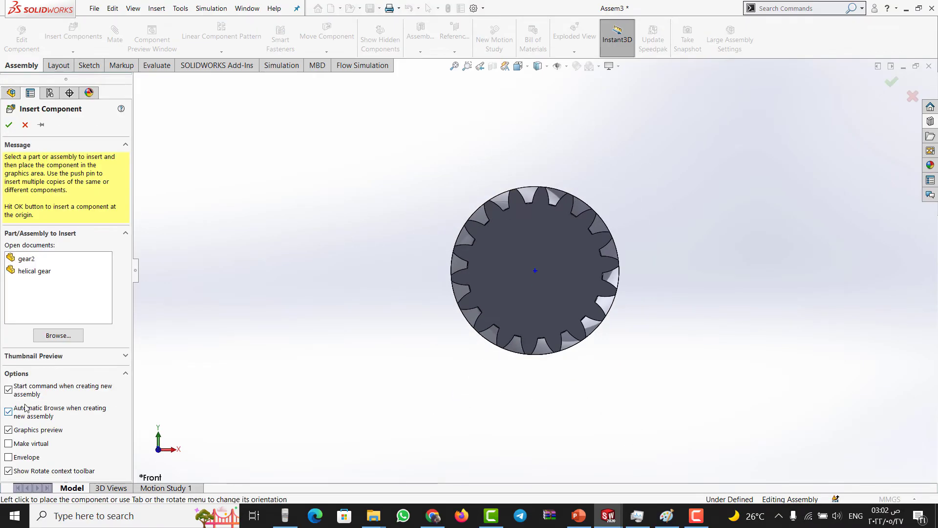
scroll(473, 266, down, 3)
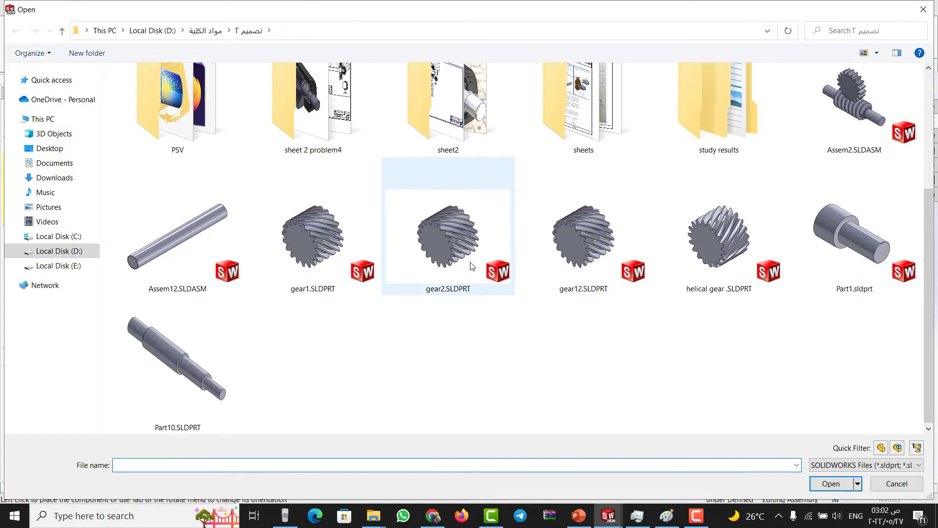
double_click(362, 244)
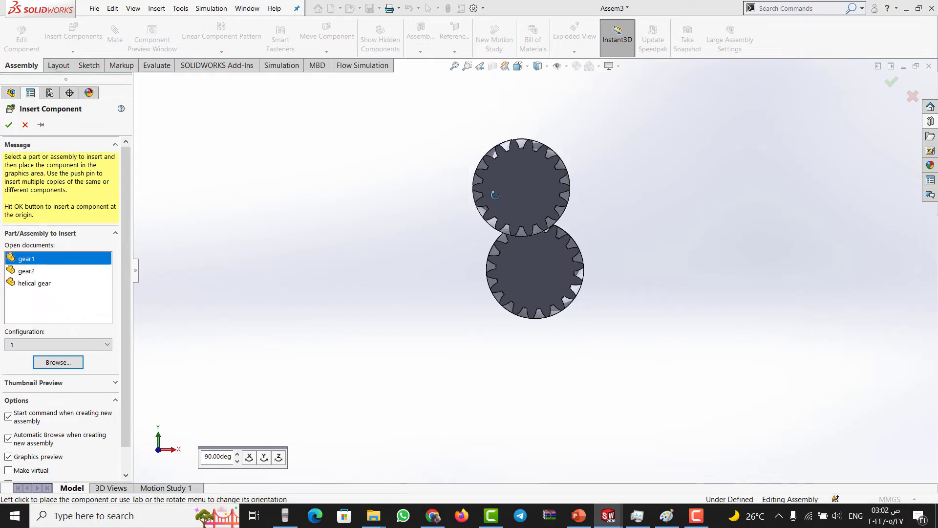
middle_drag(523, 173, 410, 200)
click(484, 286)
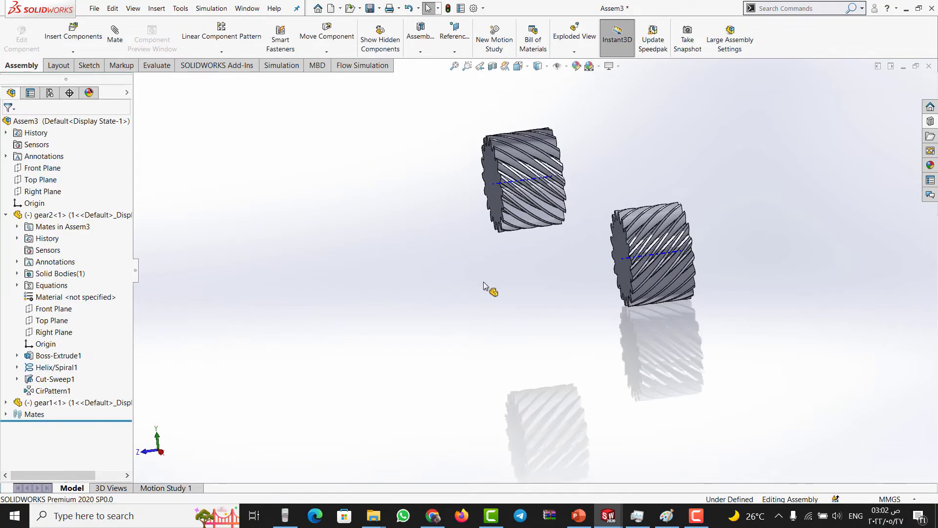
Step: Mate the end faces of gear1 and gear2 coincident
middle_drag(486, 287, 518, 278)
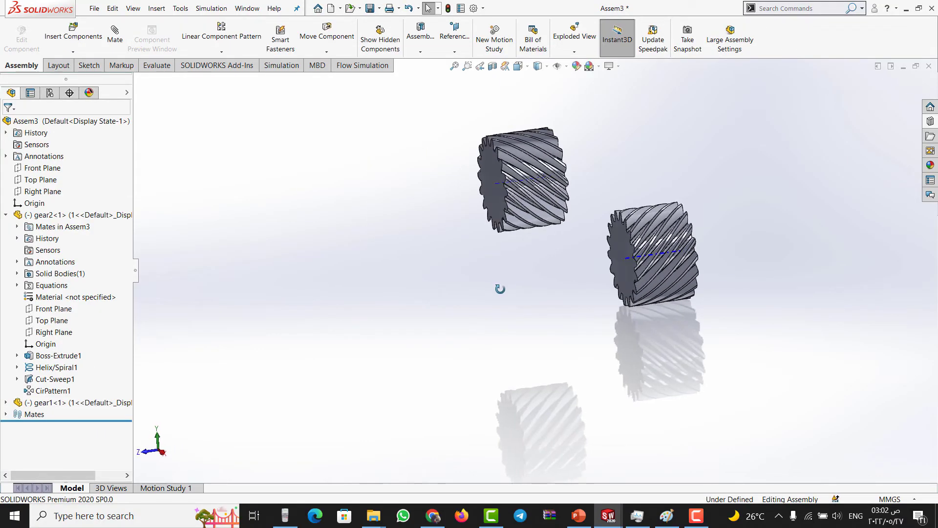
ctrl+click(617, 240)
click(122, 43)
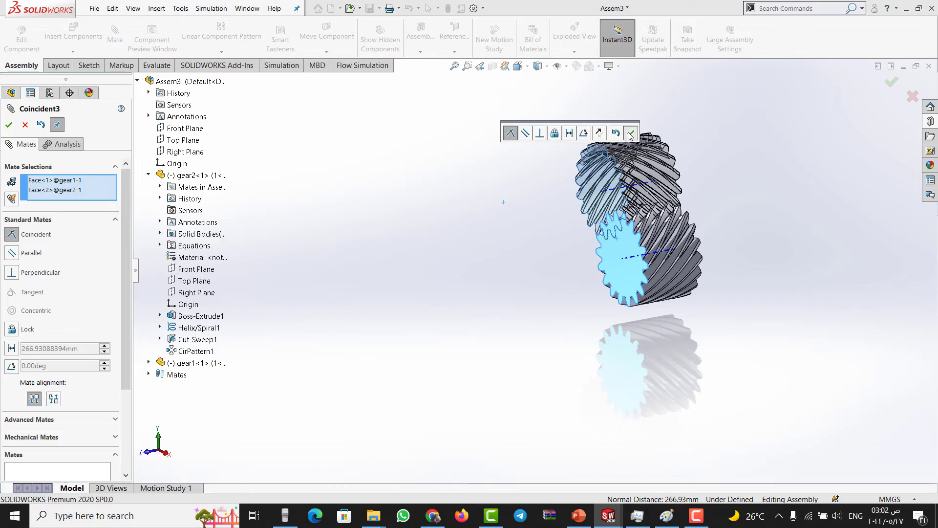
click(631, 134)
key(Escape)
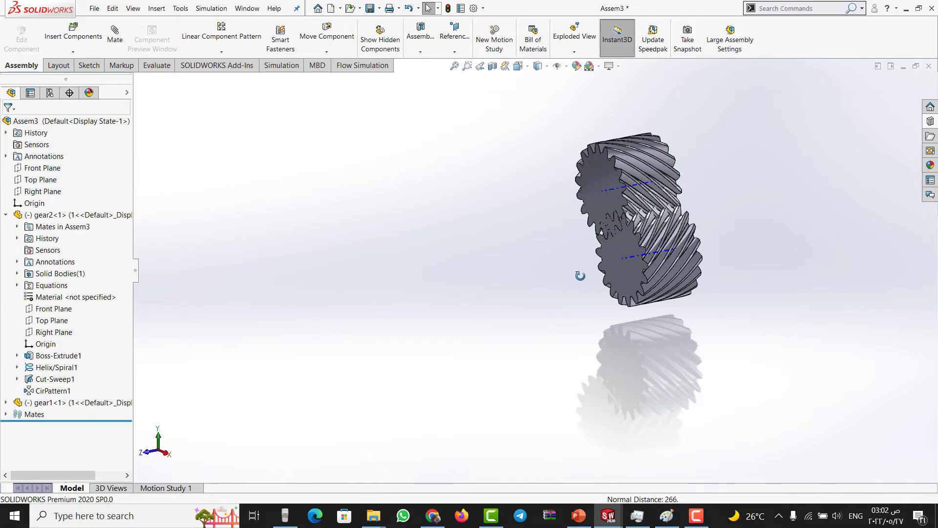
Step: Mate gear1's axis coincident with the Right Plane
middle_drag(603, 284, 610, 238)
click(612, 198)
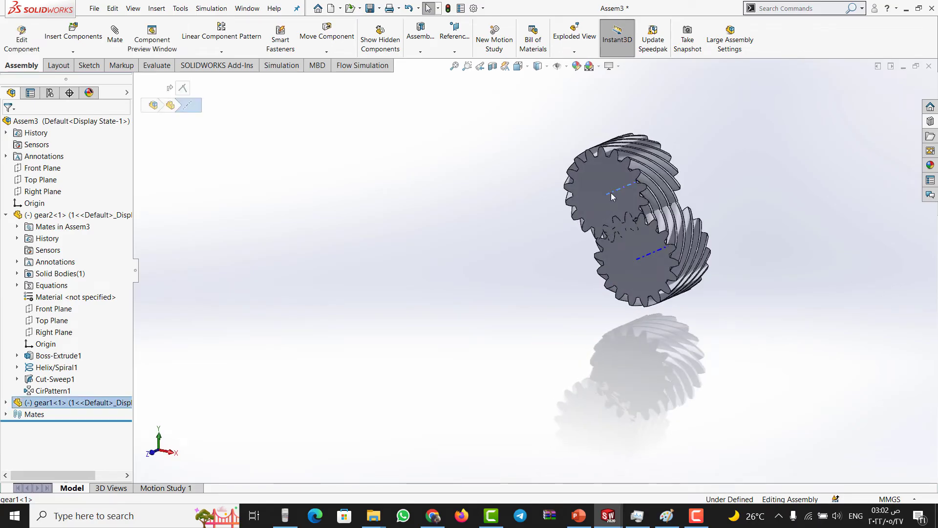
click(43, 192)
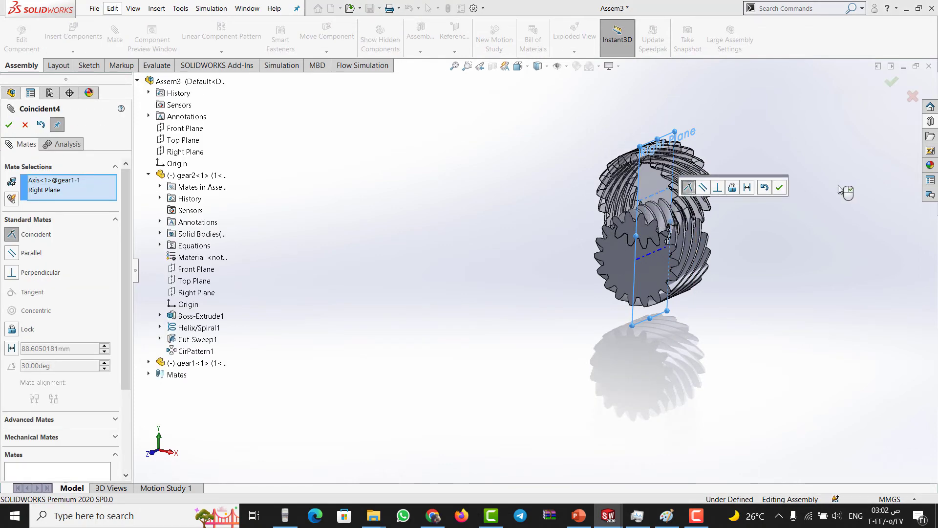
click(780, 187)
click(9, 125)
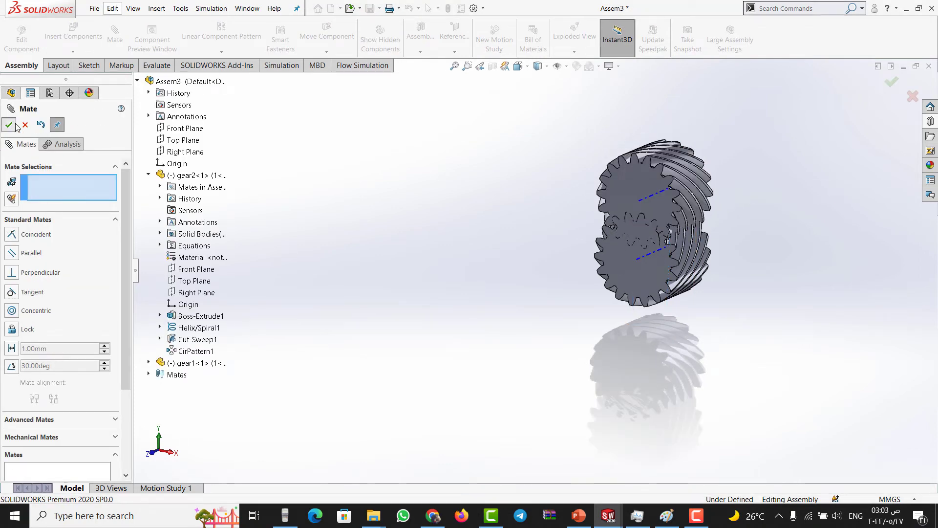
Step: Expand gear2's features down to Boss-Extrude1's Sketch1 pitch circle
middle_drag(560, 289, 669, 198)
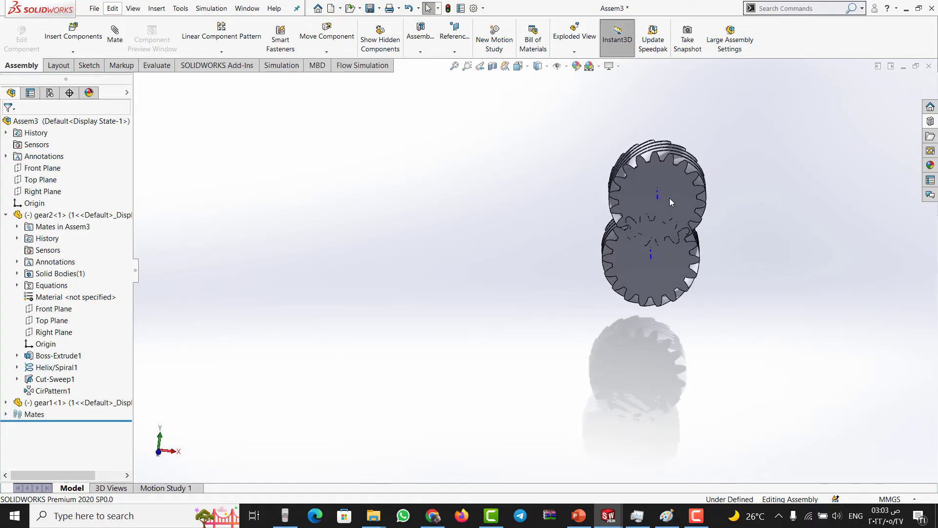
scroll(567, 263, down, 3)
scroll(567, 262, down, 3)
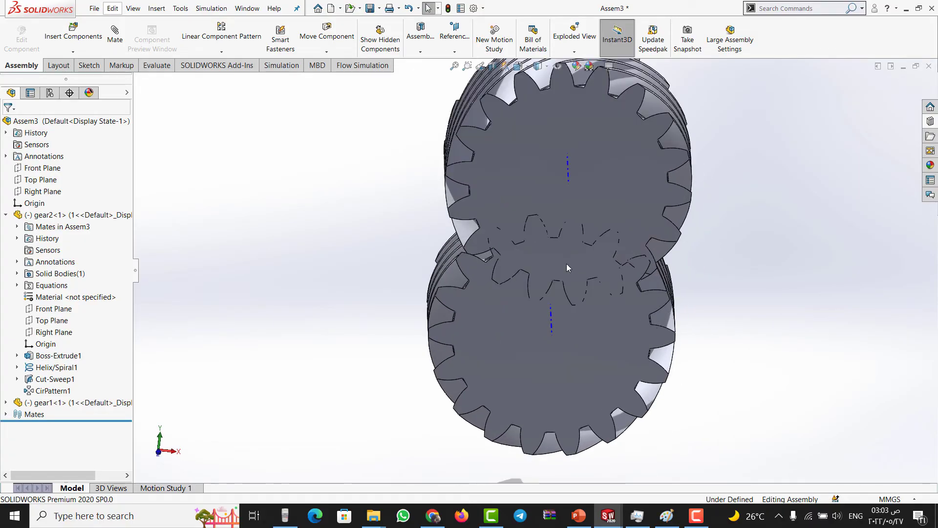
click(40, 370)
click(49, 378)
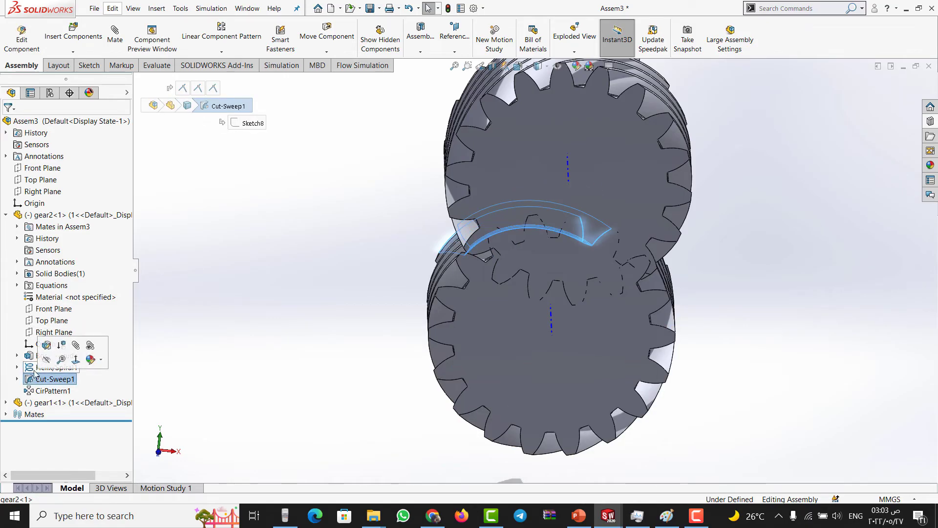
click(17, 367)
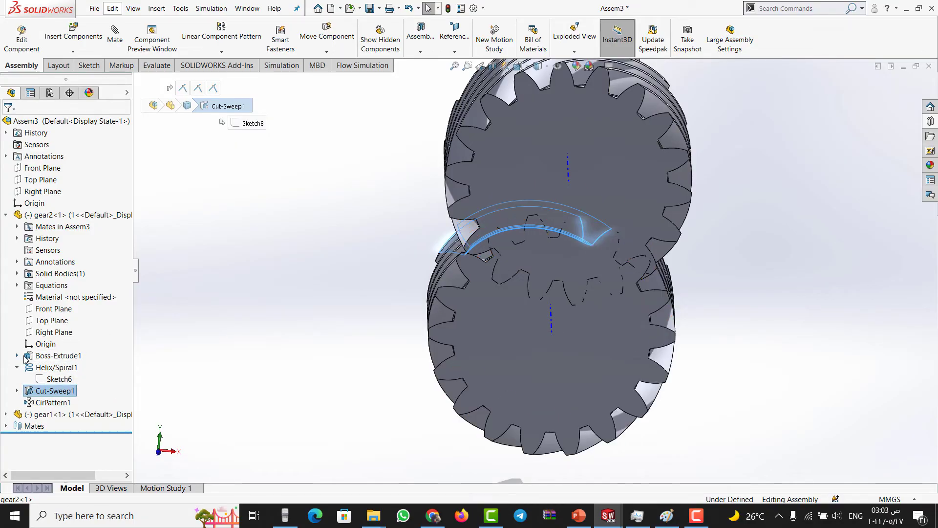
click(17, 356)
click(54, 367)
click(315, 314)
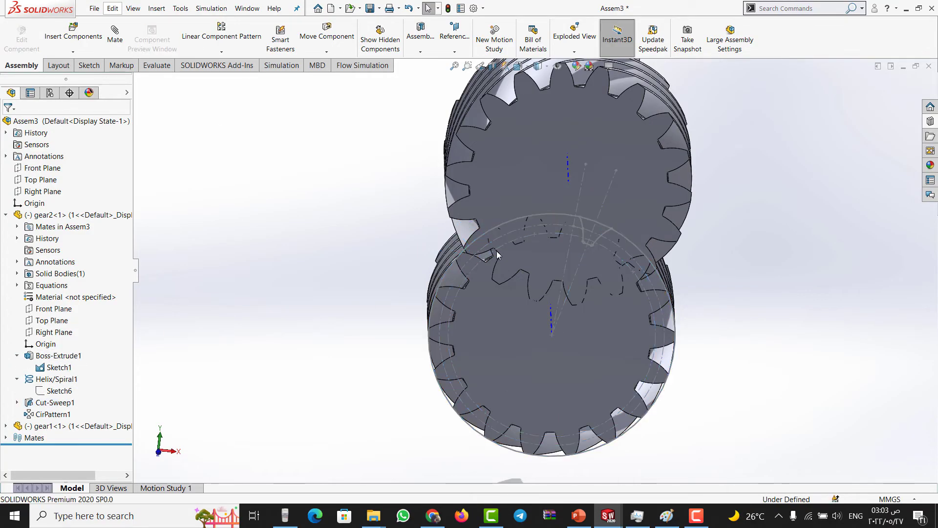
Step: Reveal gear1's pitch-circle sketch under its extrusion
mouse_move(496, 250)
middle_down()
mouse_move(526, 187)
mouse_move(453, 204)
mouse_move(418, 235)
mouse_move(590, 199)
middle_up()
click(538, 180)
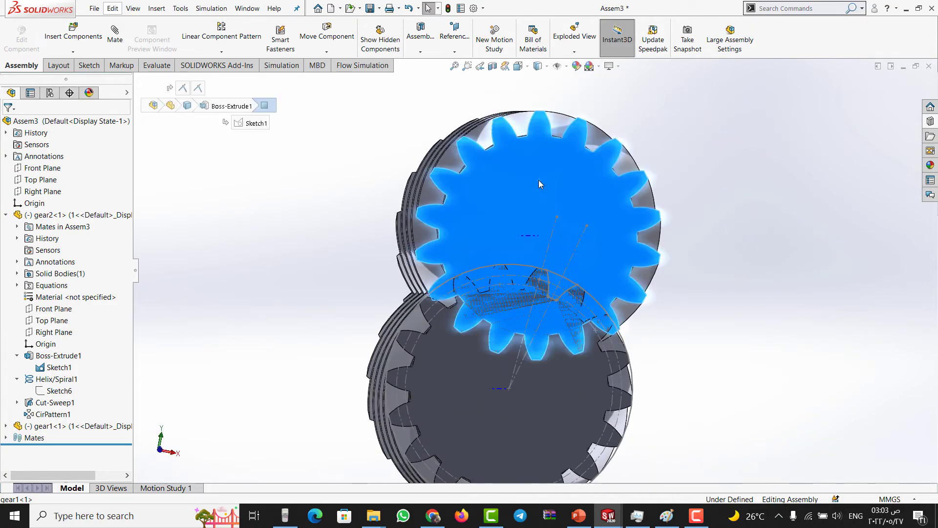
click(6, 426)
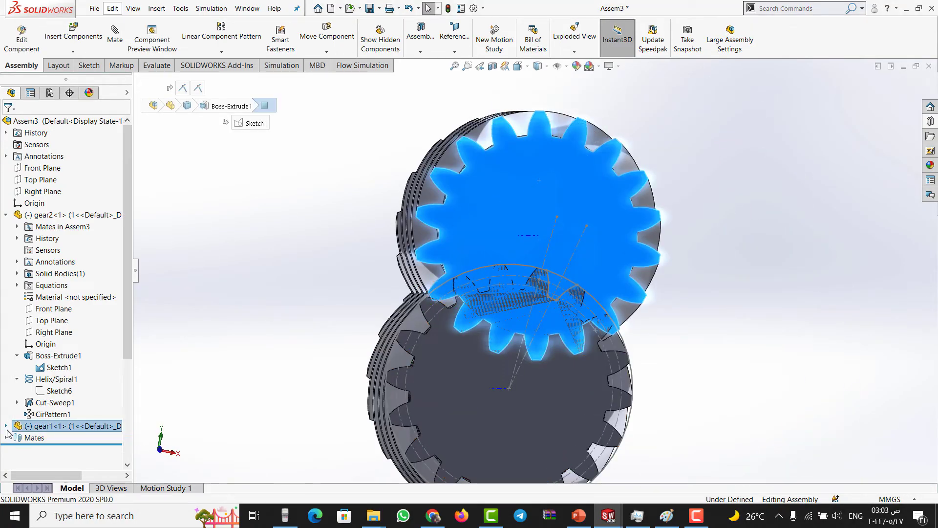
click(16, 426)
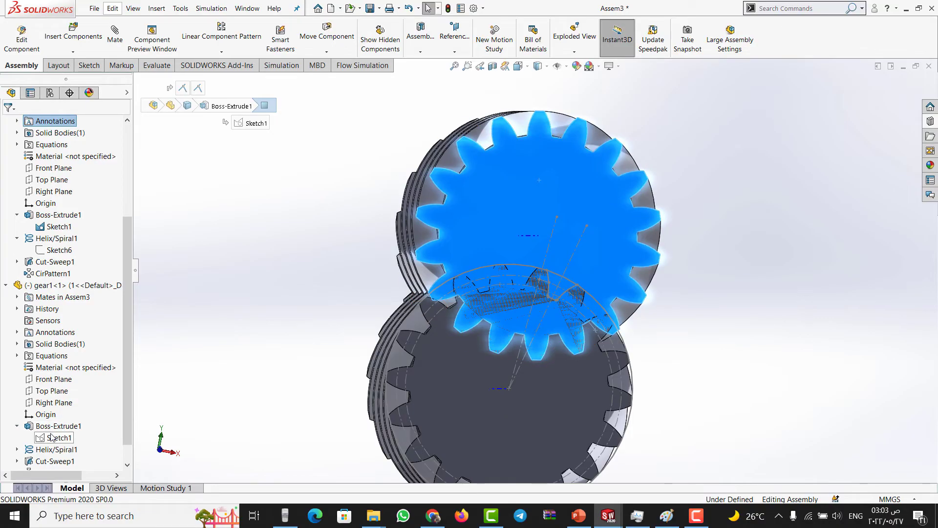
click(59, 437)
drag(522, 244, 562, 294)
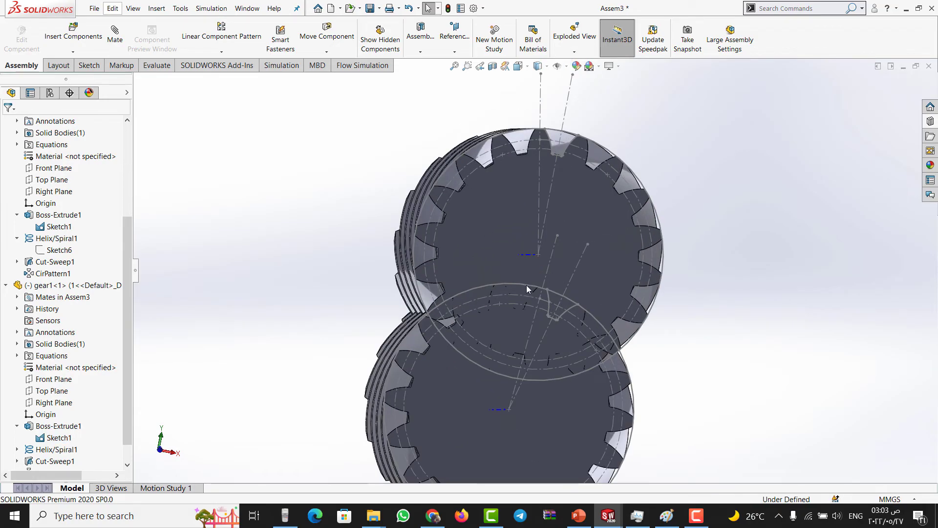
Step: Add a Tangent mate between the two gears' pitch circles
click(529, 292)
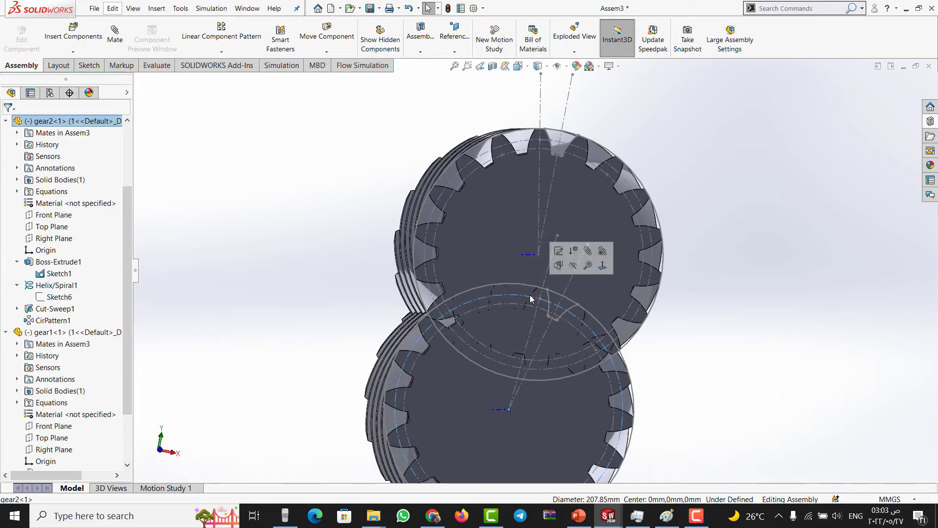
click(590, 252)
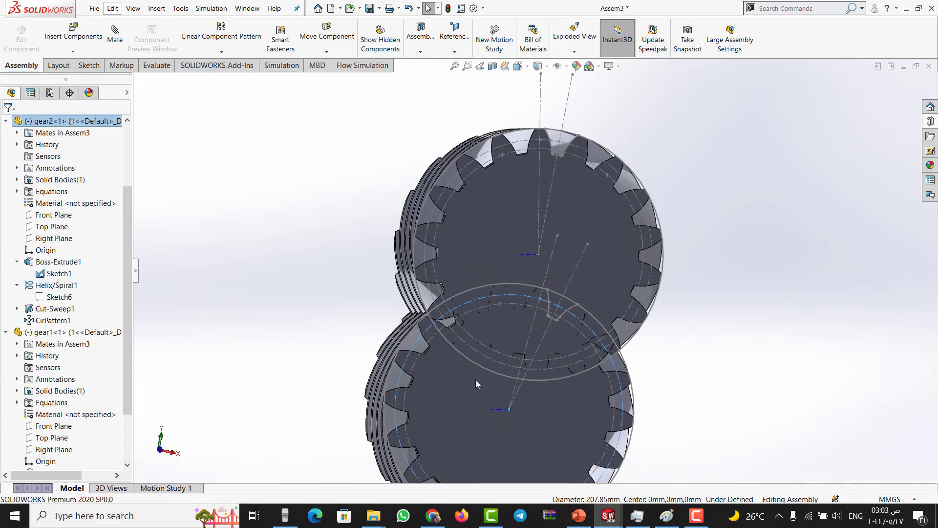
click(506, 362)
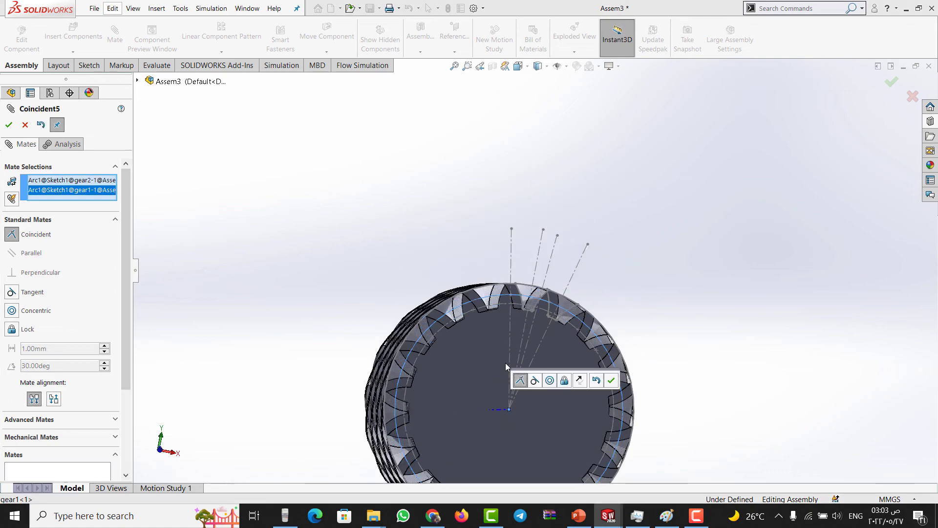
click(535, 380)
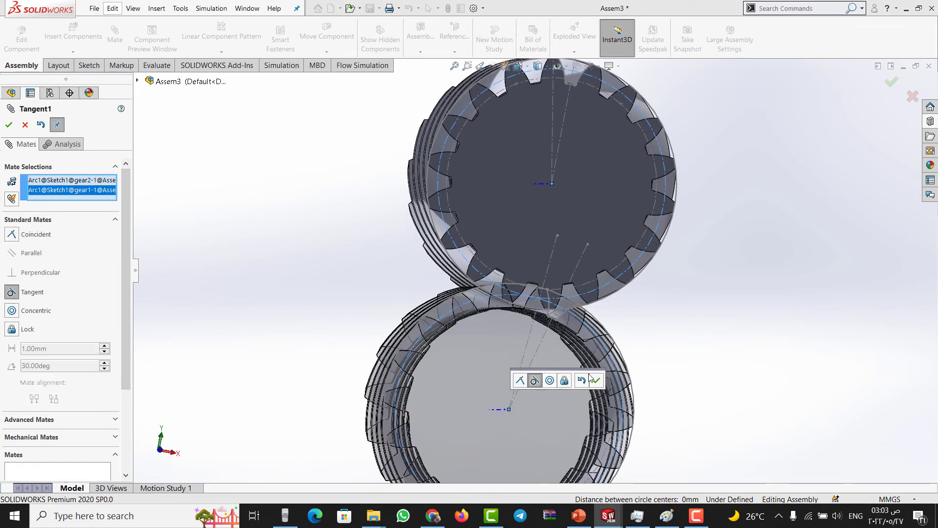
click(597, 381)
scroll(487, 100, up, 3)
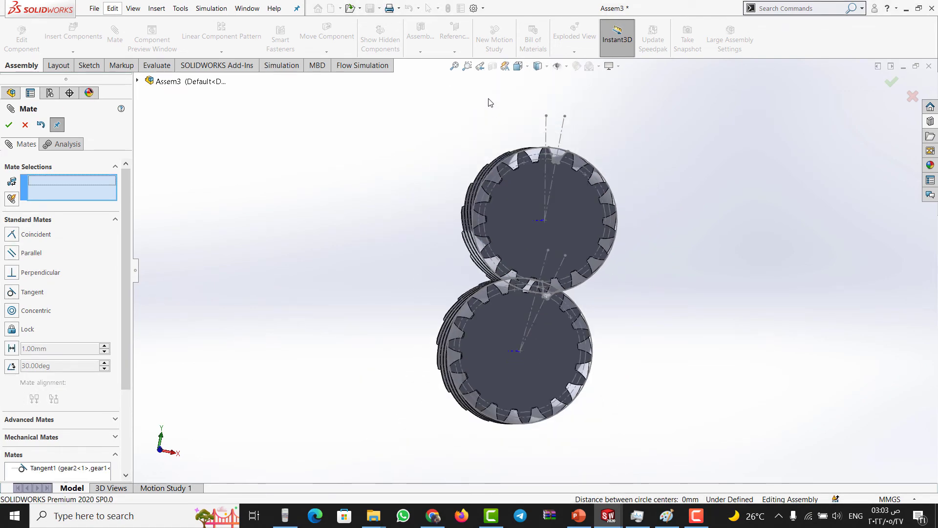
click(518, 66)
Step: Rotate the upper gear in Front view until its teeth interlock with the lower gear
key(Escape)
scroll(444, 299, down, 5)
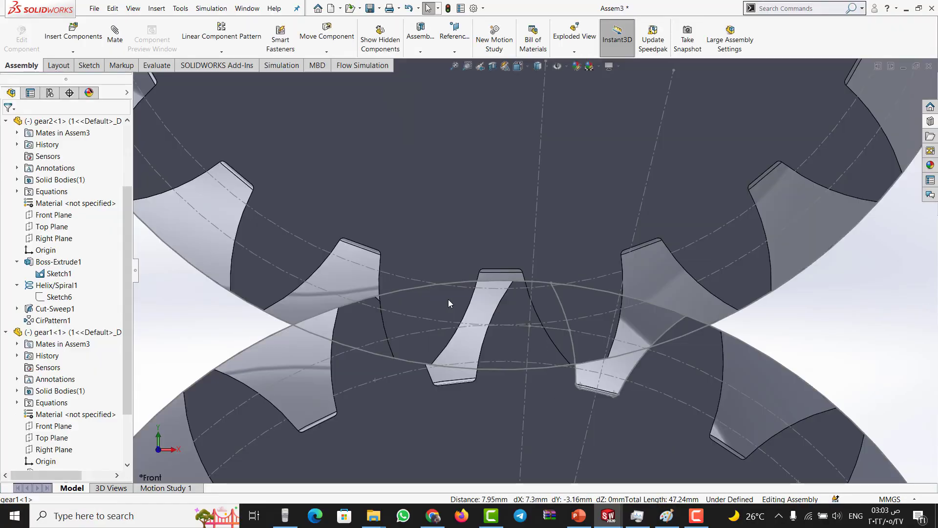
click(448, 299)
drag(455, 305, 476, 320)
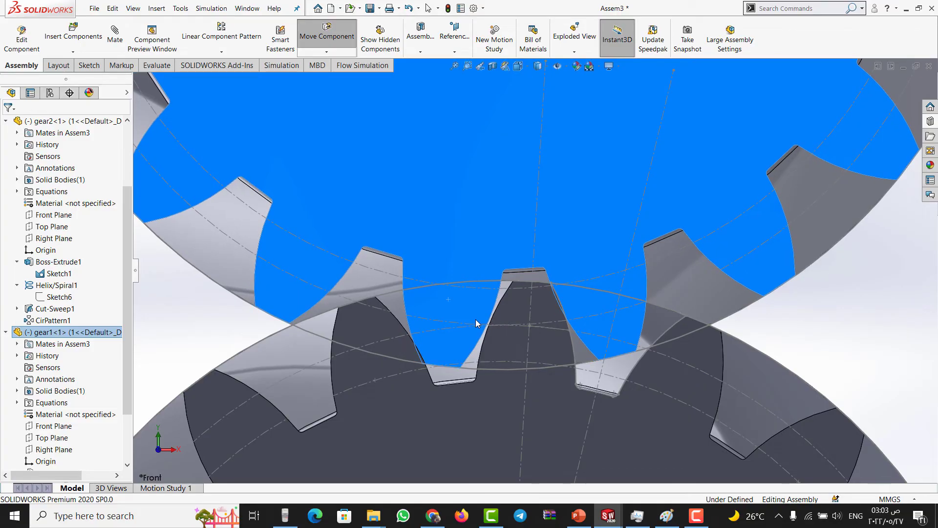
scroll(476, 319, up, 5)
click(359, 266)
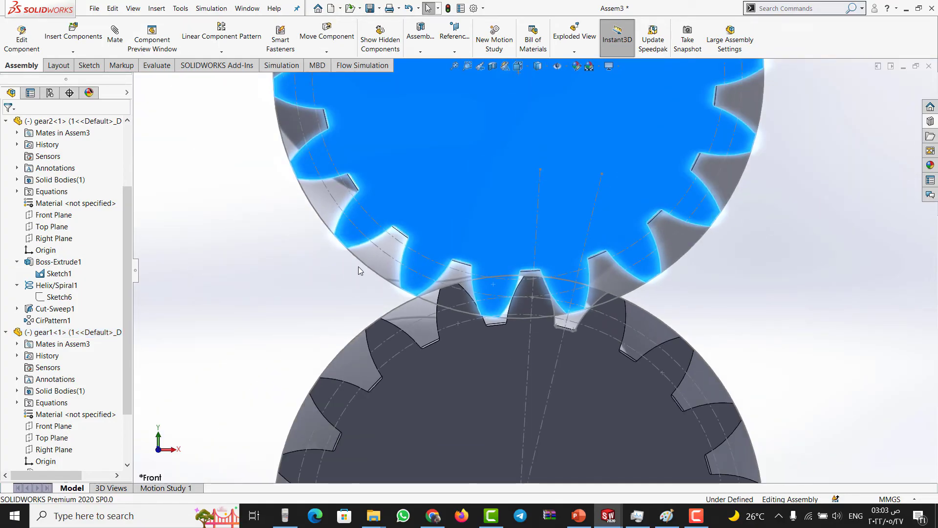
mouse_move(533, 315)
middle_down()
mouse_move(490, 314)
mouse_move(645, 337)
mouse_move(712, 364)
mouse_move(634, 335)
mouse_move(530, 324)
mouse_move(542, 329)
middle_up()
scroll(544, 324, up, 3)
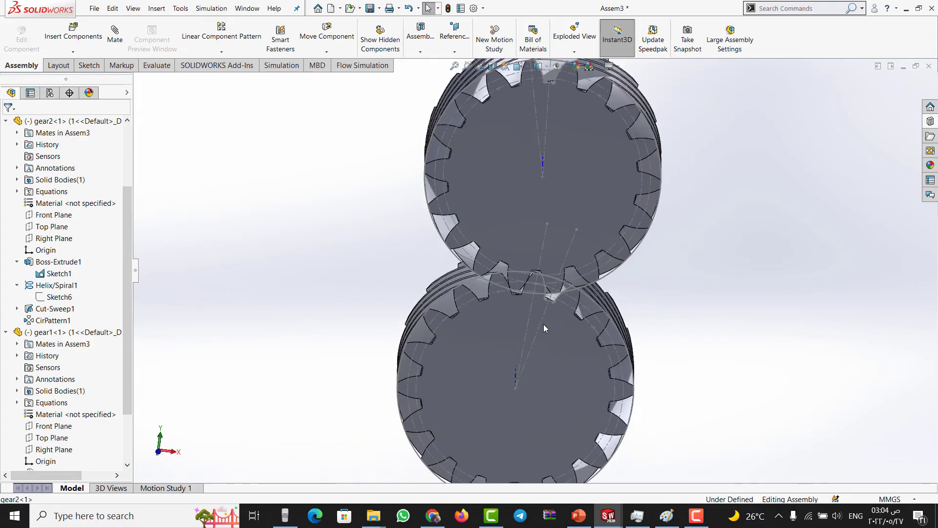
scroll(543, 324, up, 1)
scroll(520, 204, down, 2)
scroll(17, 233, down, 2)
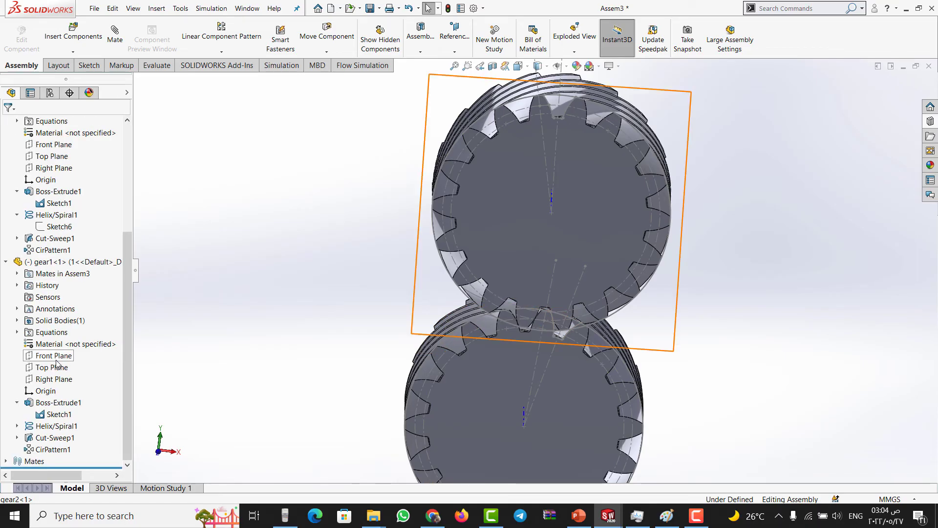
scroll(77, 286, up, 5)
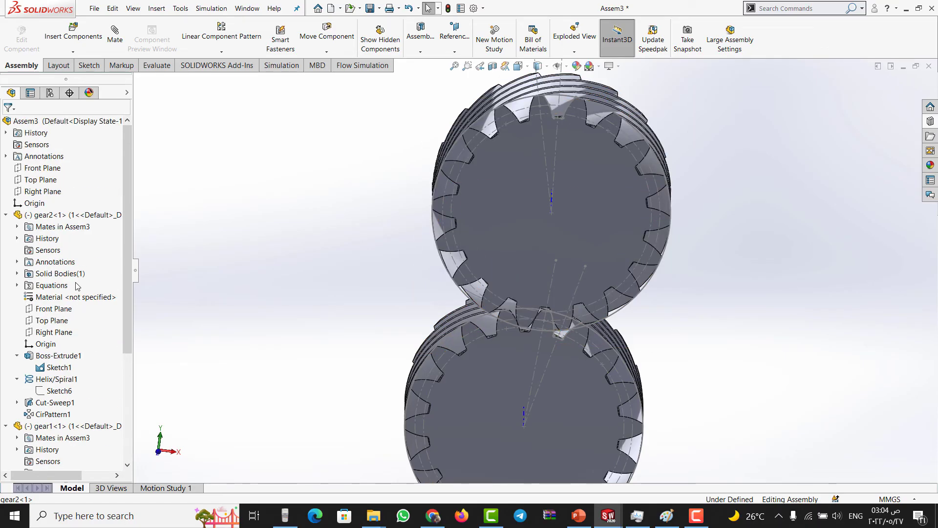
Step: Sketch a point on the Front Plane at the upper gear's centre
click(43, 169)
click(74, 153)
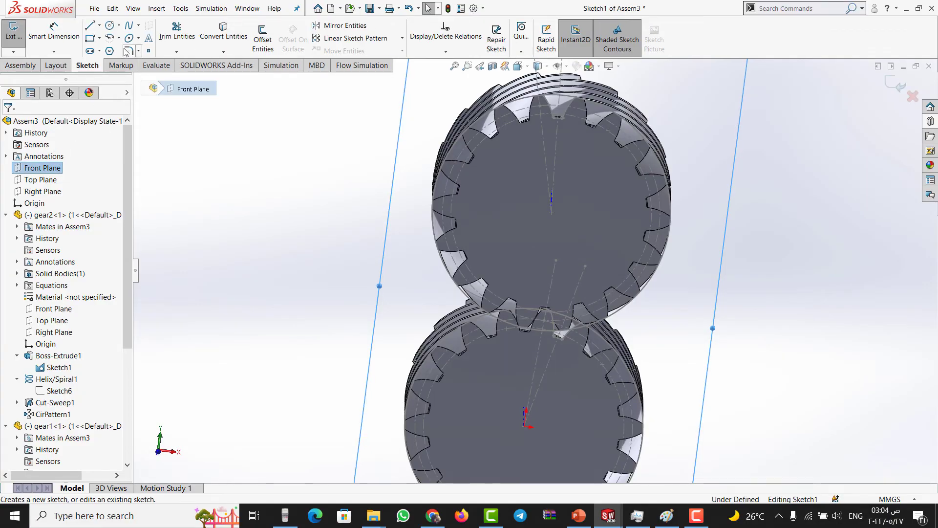
click(149, 50)
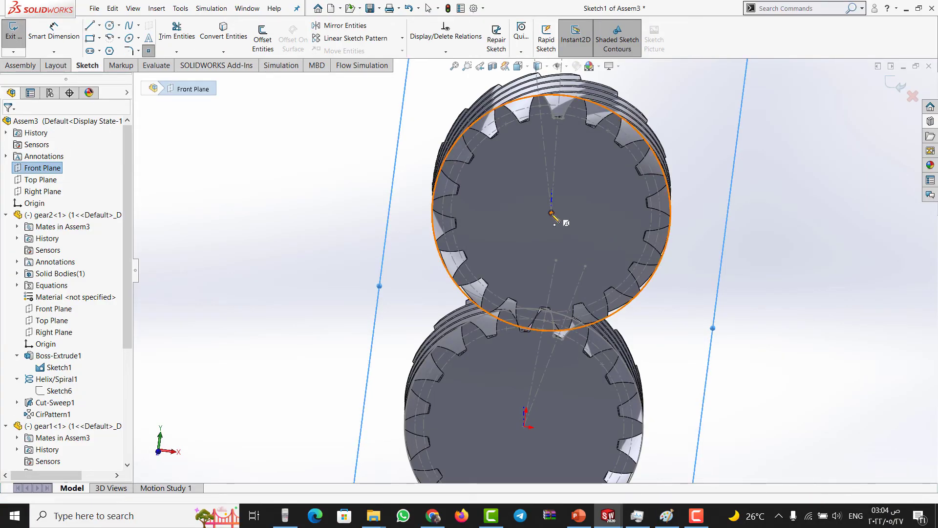
click(551, 212)
click(14, 29)
mouse_move(494, 236)
middle_down()
mouse_move(463, 250)
mouse_move(398, 236)
middle_up()
click(397, 236)
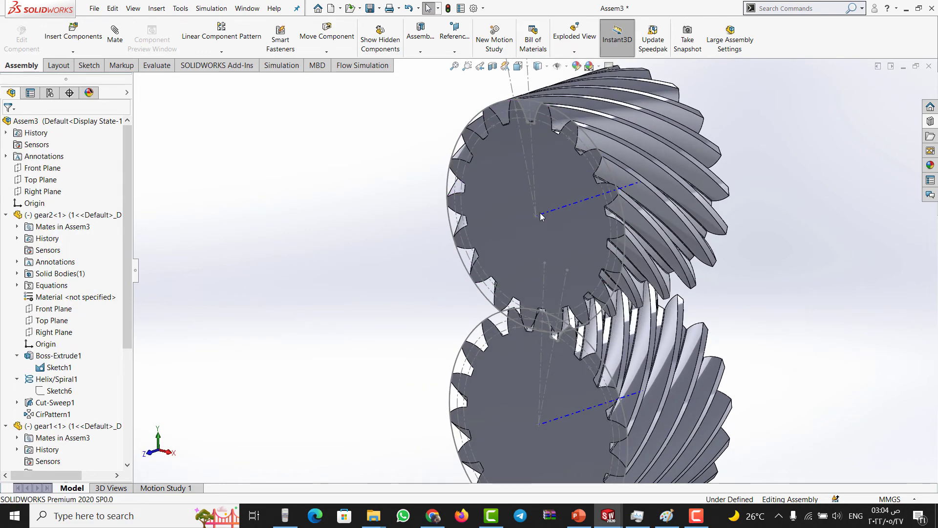
Step: Suppress the Coincident4 and Tangent1 mates in the Mates folder
scroll(91, 410, down, 5)
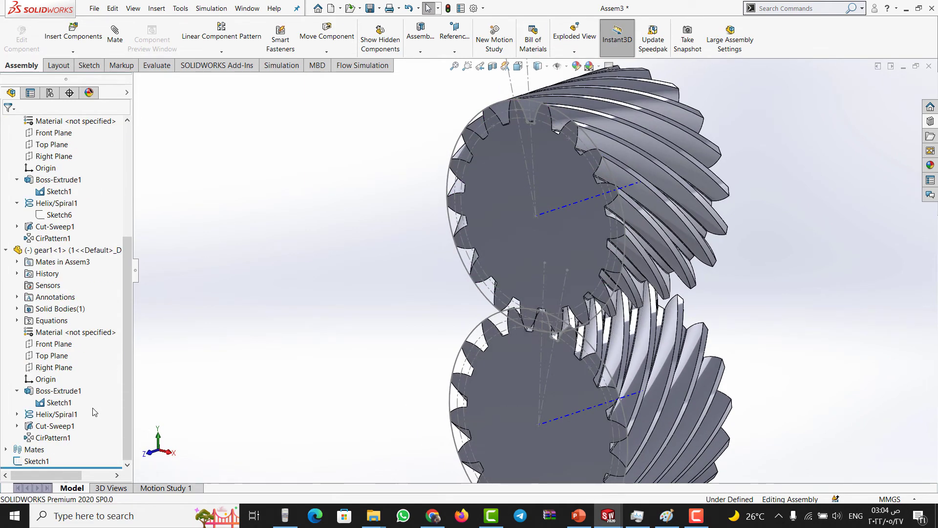
click(5, 450)
click(61, 415)
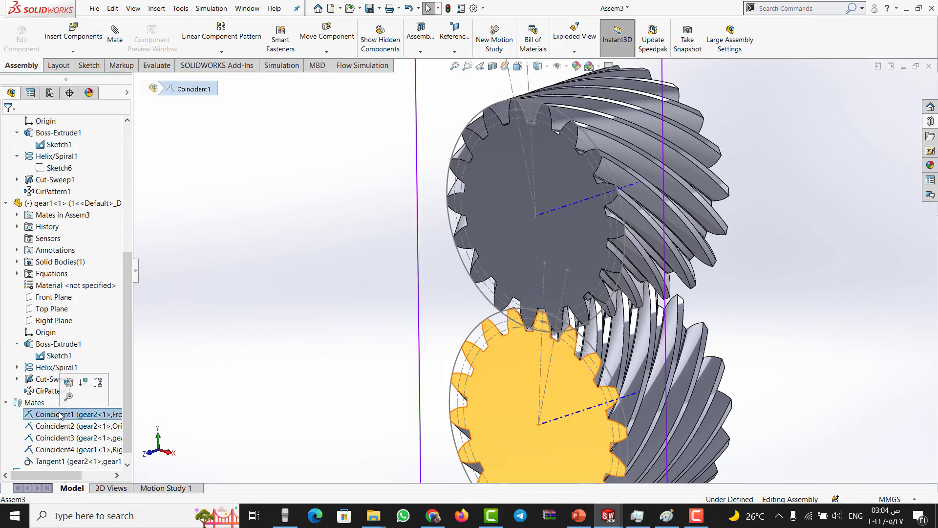
scroll(446, 383, up, 2)
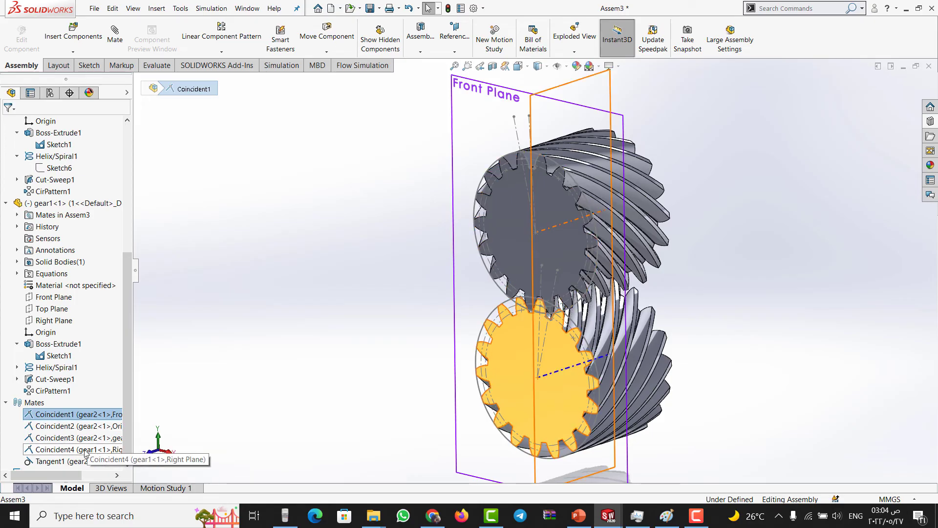
click(86, 450)
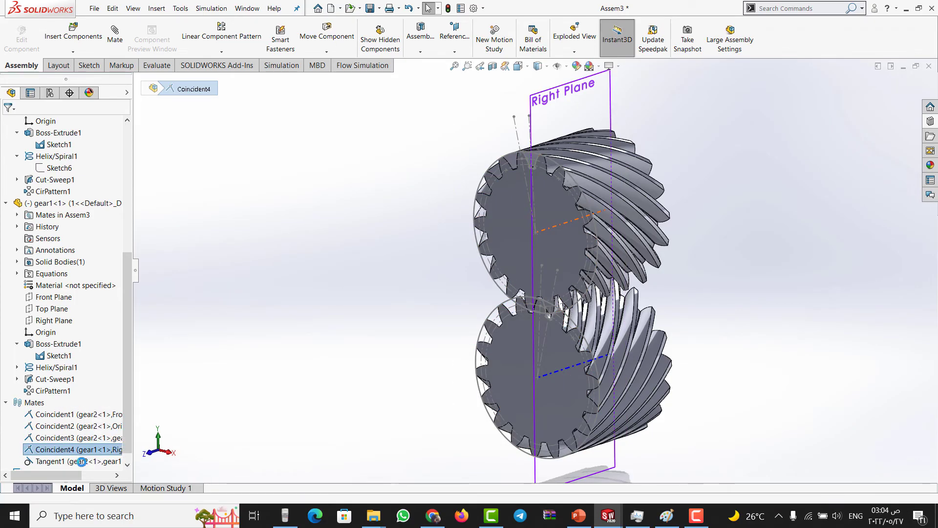
click(105, 461)
click(111, 450)
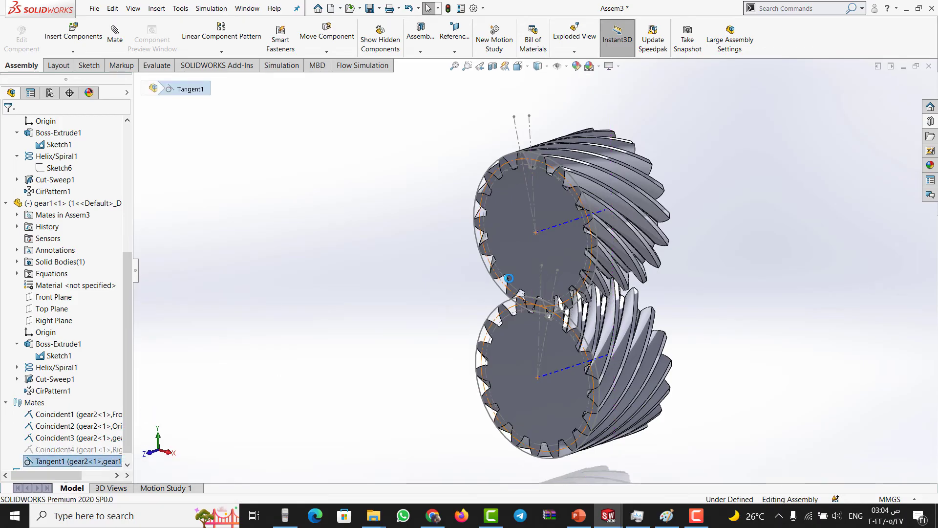
scroll(559, 221, down, 2)
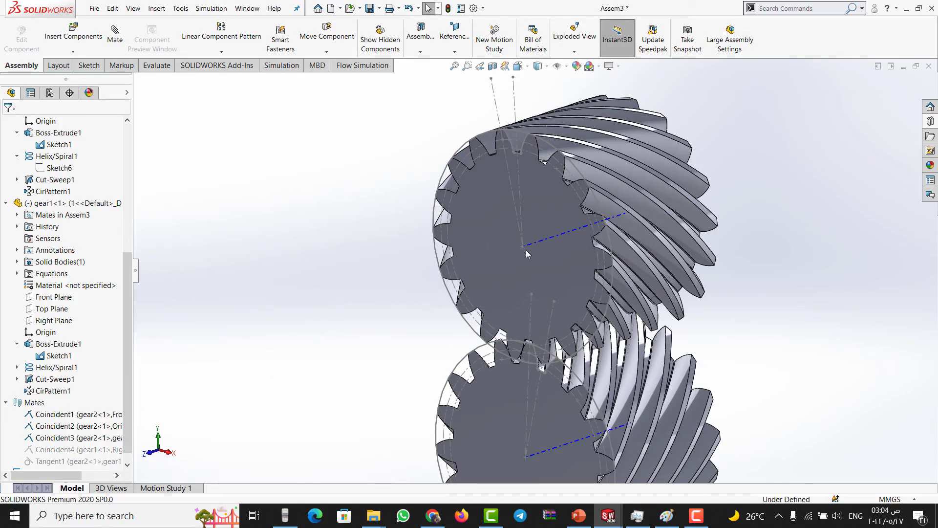
click(523, 249)
click(562, 215)
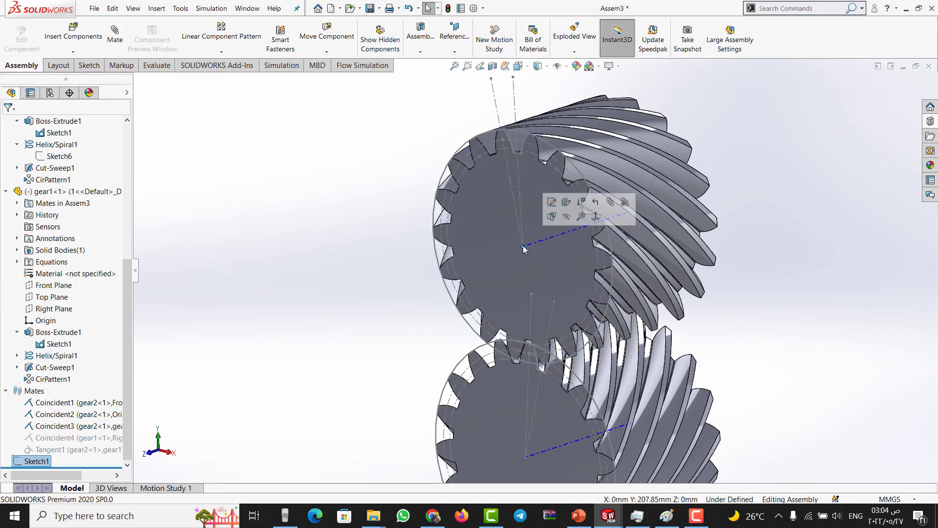
Step: Mate the sketch point coincident with gear1's axis as Coincident6
click(544, 239)
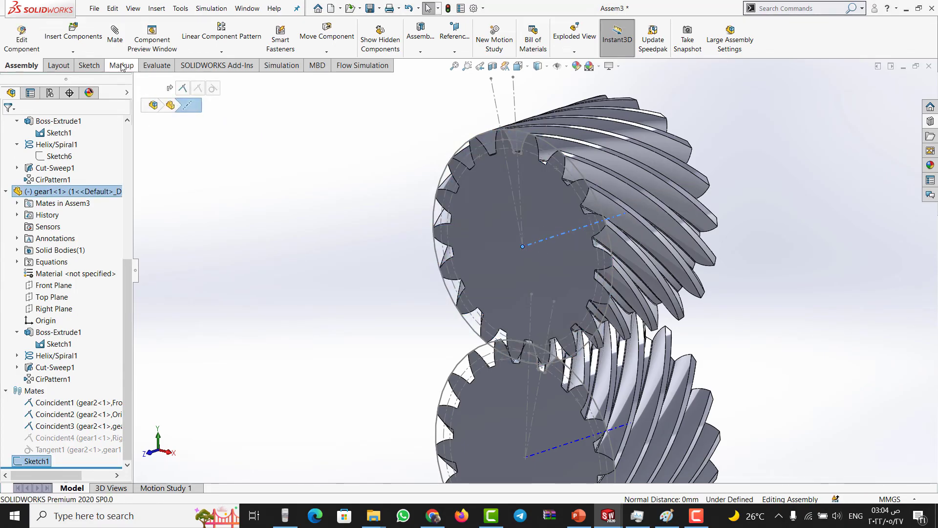
click(183, 88)
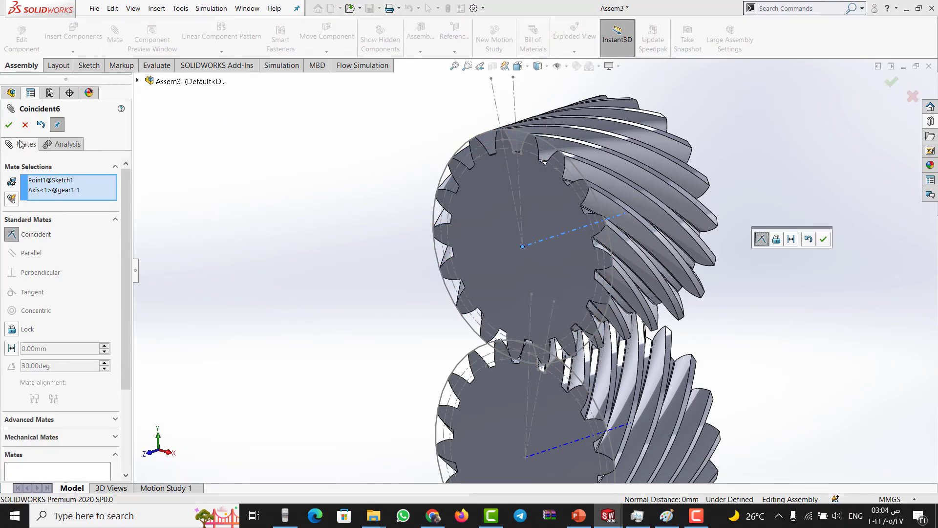
click(9, 125)
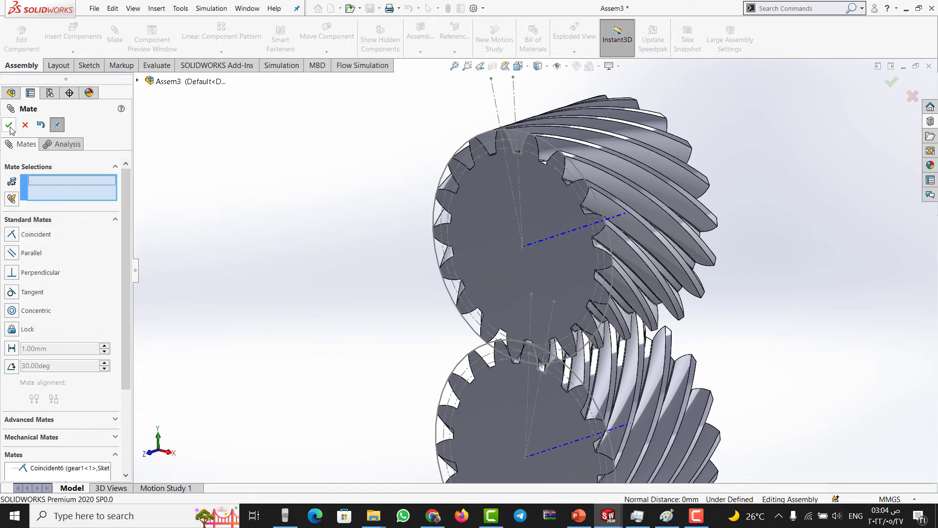
Step: Drag each gear to check that it spins about its axis
click(541, 282)
drag(541, 282, 555, 315)
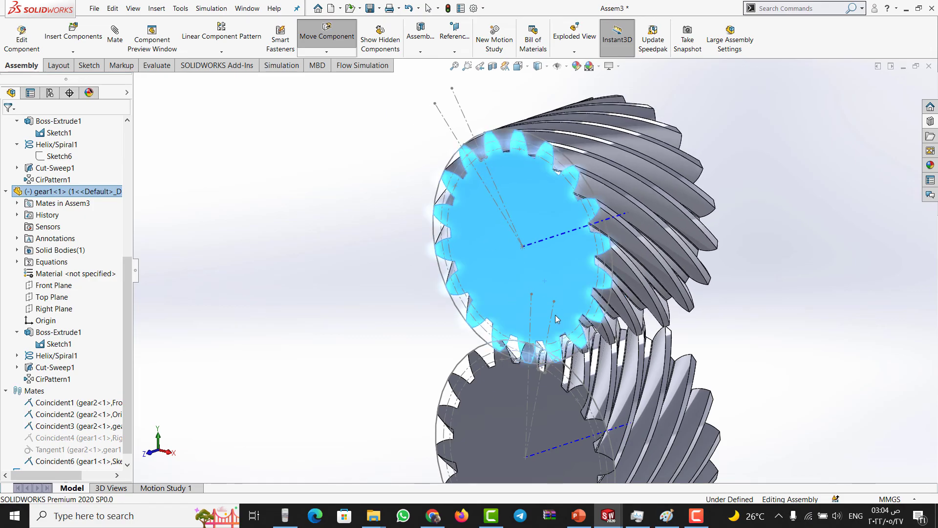
mouse_move(503, 399)
mouse_down()
mouse_move(543, 406)
mouse_move(515, 394)
mouse_up()
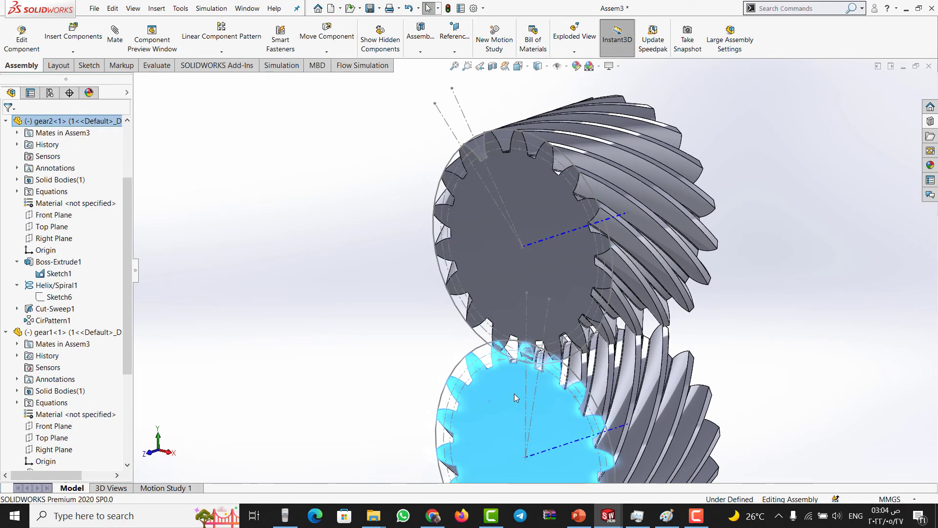
key(Escape)
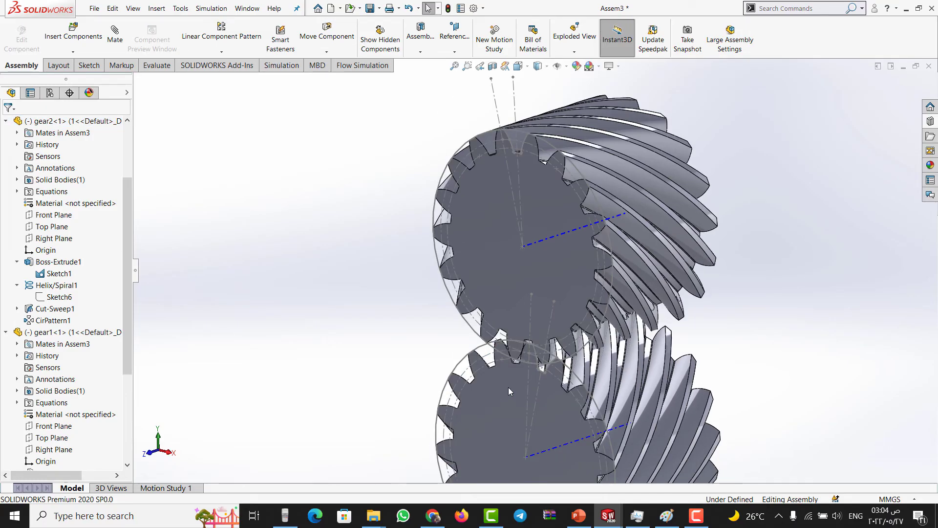
middle_drag(406, 351, 454, 327)
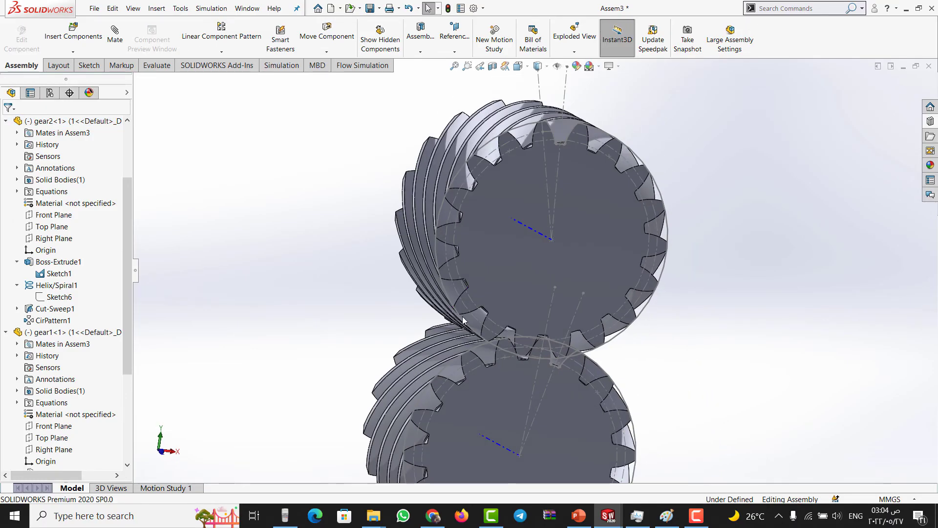
middle_drag(386, 360, 342, 308)
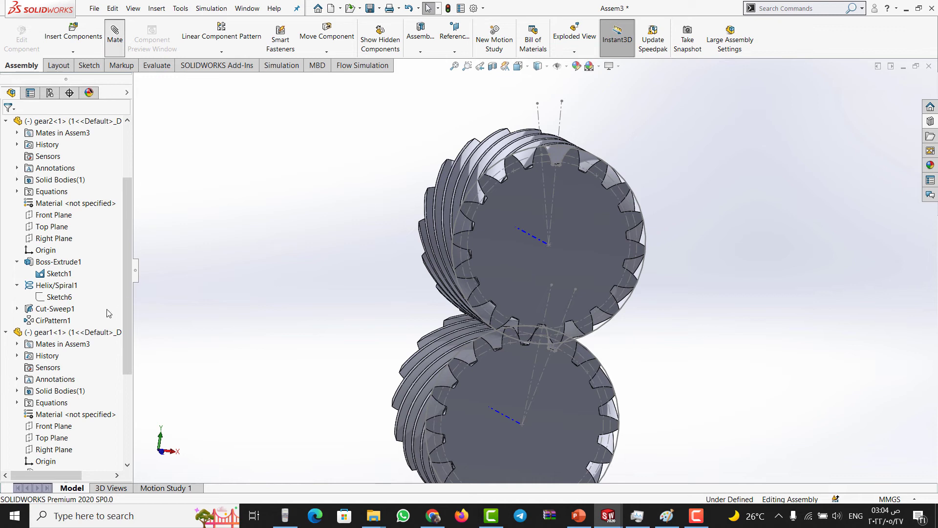
Step: Add a Gear mechanical mate on both pitch circles at 207.85mm : 207.85mm
scroll(46, 386, down, 3)
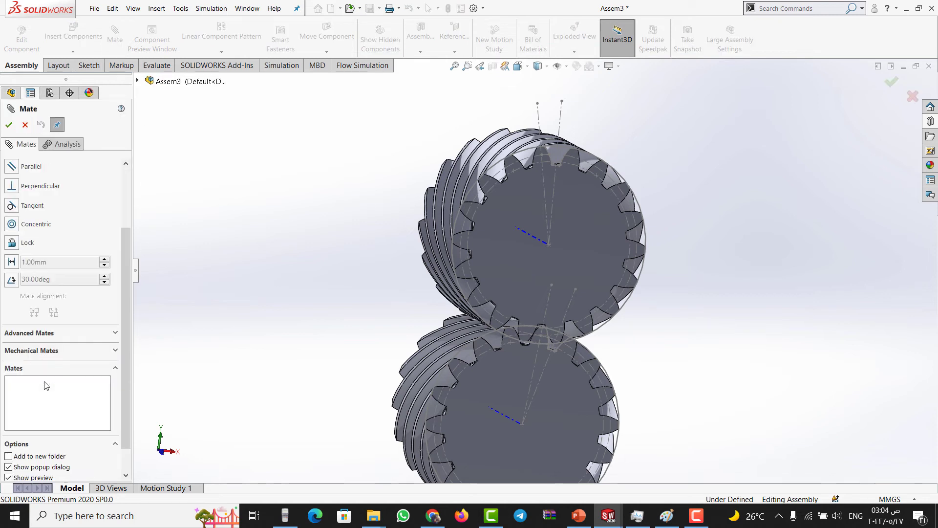
click(34, 355)
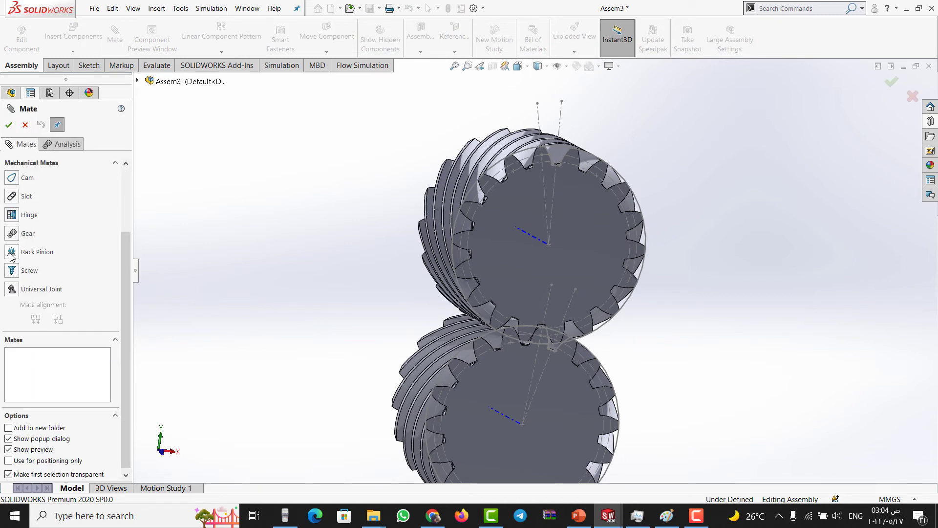
click(12, 235)
scroll(520, 320, down, 3)
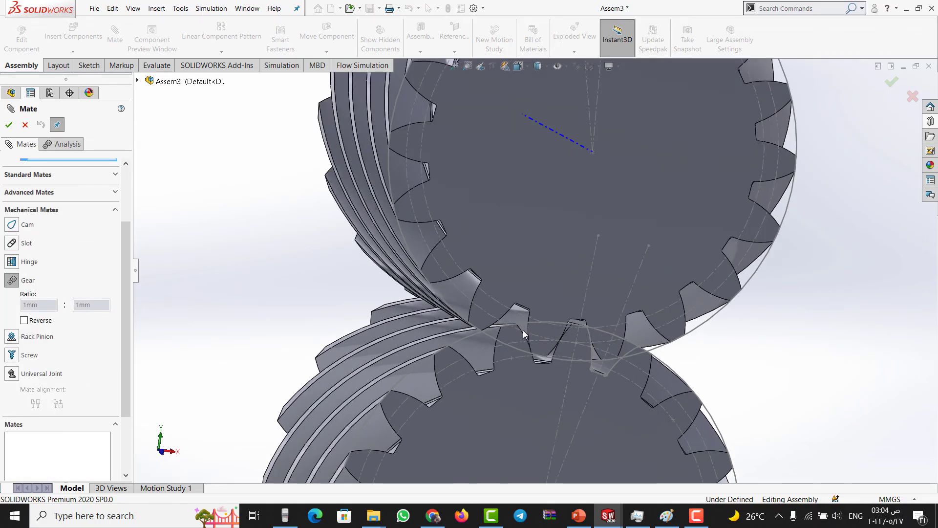
scroll(523, 330, down, 2)
click(491, 314)
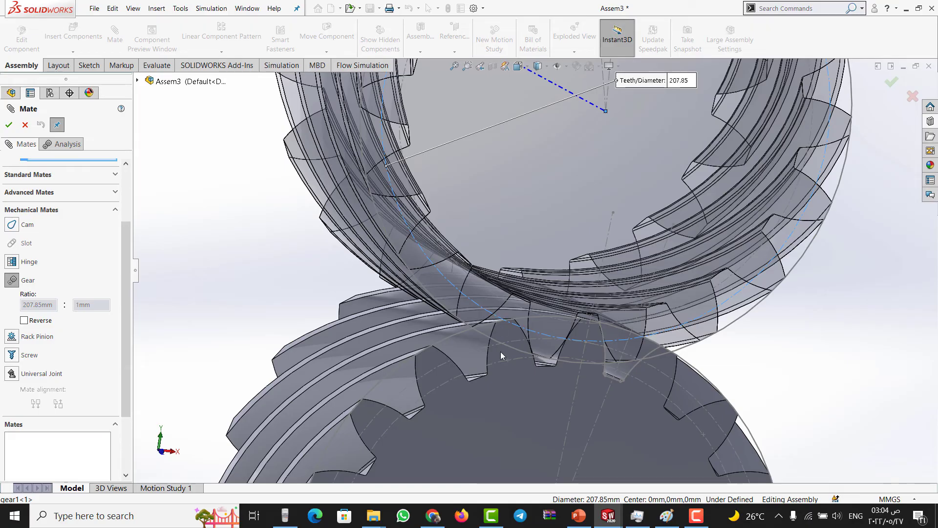
click(482, 352)
scroll(479, 332, up, 2)
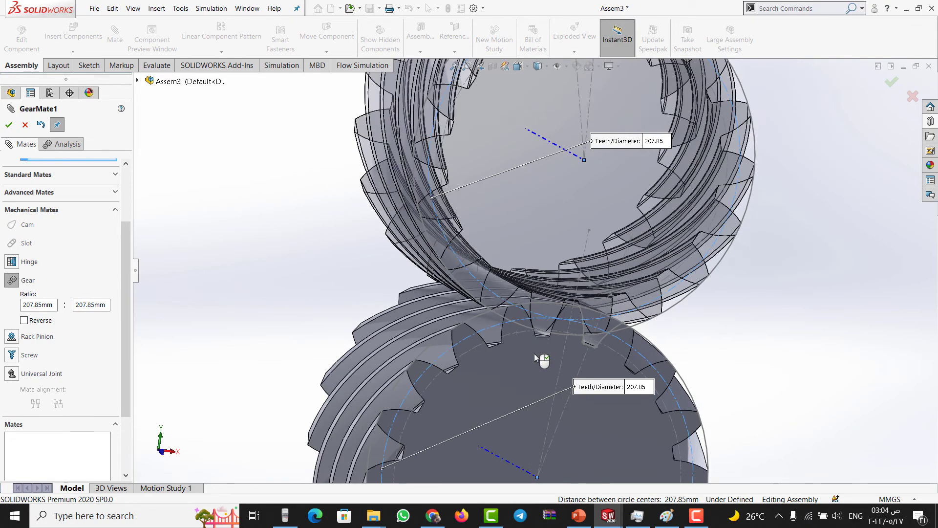
scroll(470, 298, up, 1)
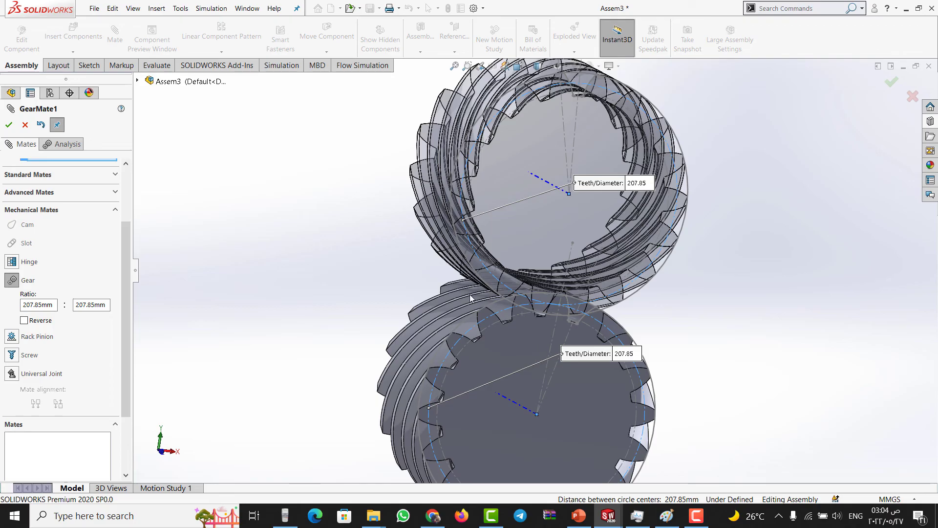
click(9, 125)
click(12, 128)
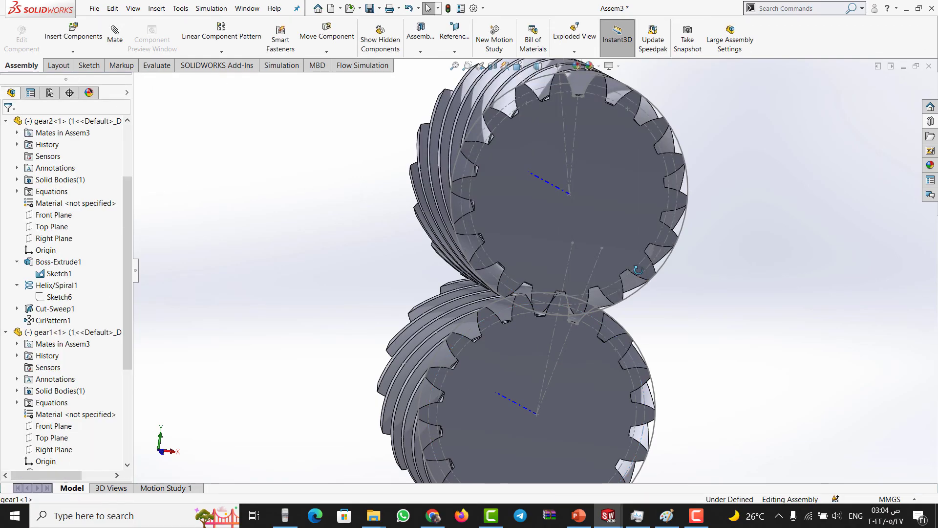
Step: Hide the lower gear's pitch-circle sketch
middle_drag(638, 269, 654, 298)
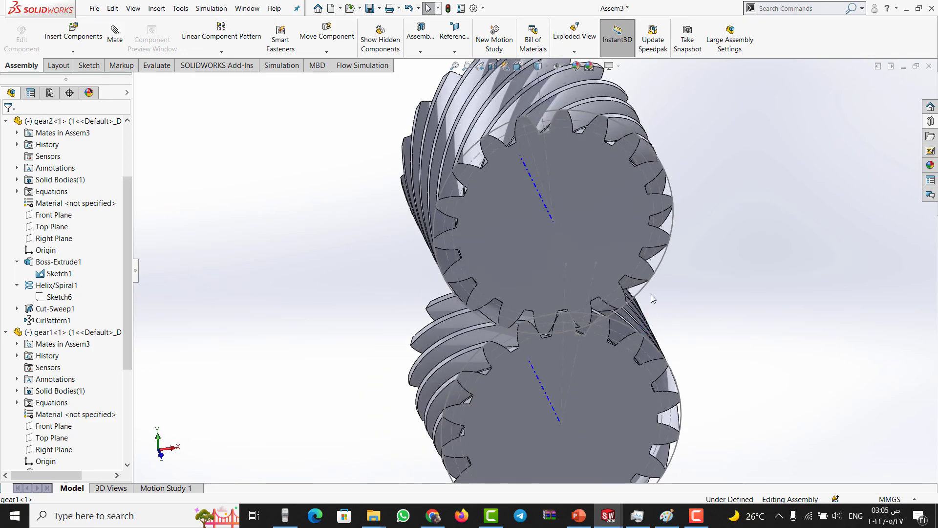
click(650, 281)
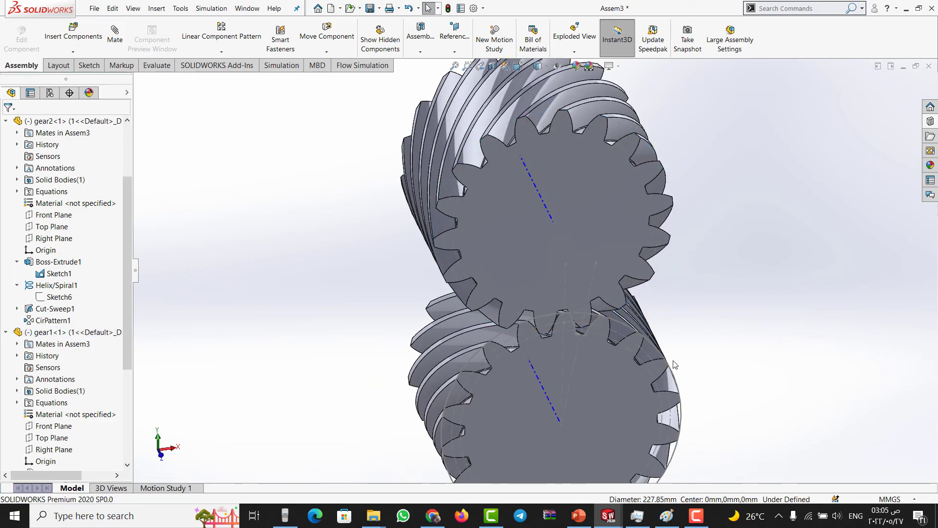
middle_drag(658, 274, 687, 376)
click(673, 381)
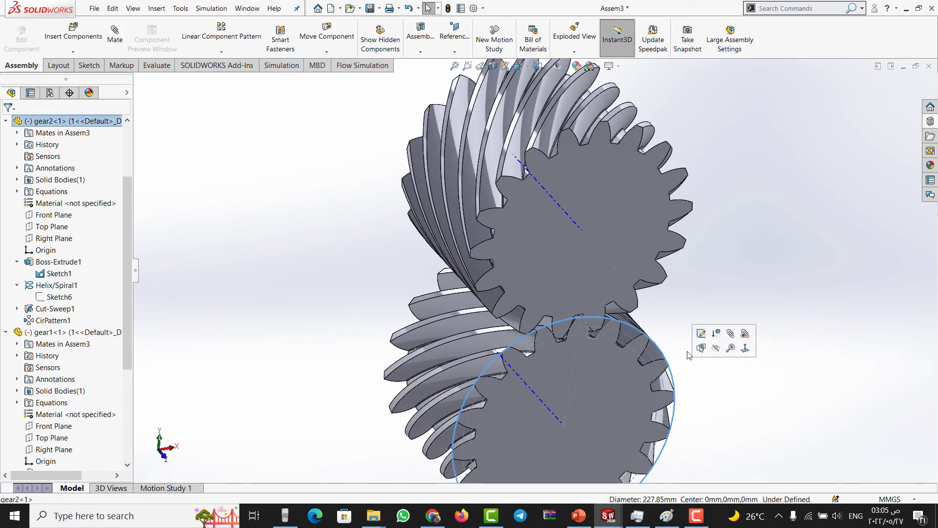
click(714, 348)
Step: Turn the lower gear to drive the upper one, viewed from the front
middle_drag(597, 347, 597, 317)
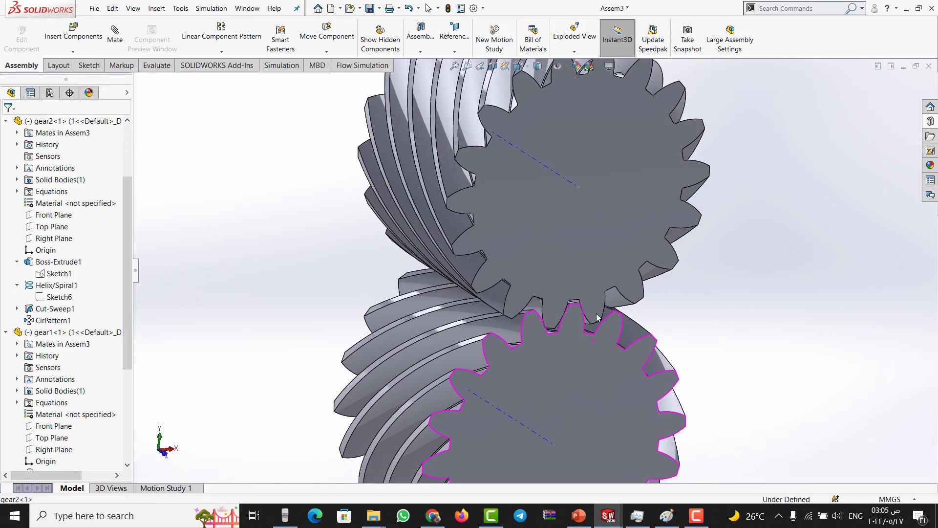
mouse_move(583, 360)
mouse_down()
mouse_move(475, 418)
mouse_move(590, 425)
mouse_up()
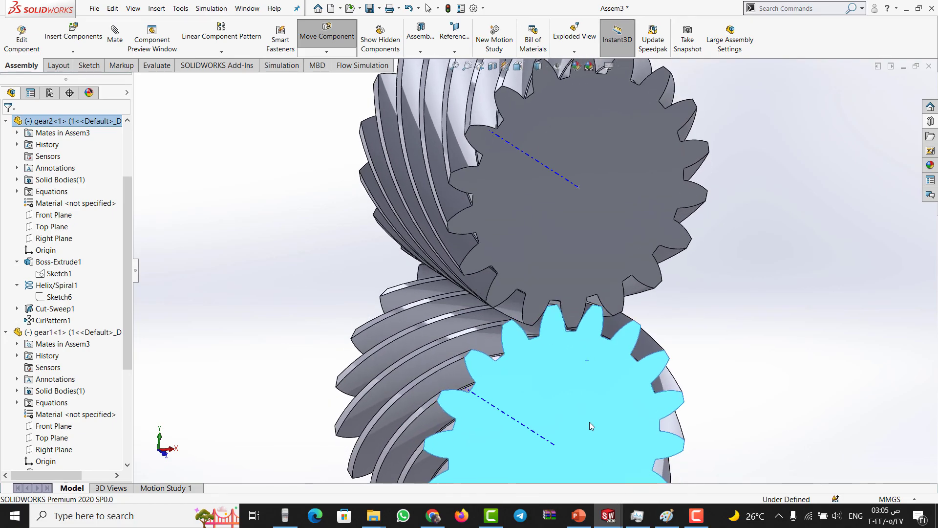
mouse_move(532, 337)
mouse_down()
mouse_move(489, 375)
mouse_move(447, 358)
mouse_up()
mouse_move(448, 358)
middle_down()
mouse_move(523, 297)
mouse_move(590, 307)
mouse_move(618, 324)
mouse_move(388, 325)
mouse_move(405, 324)
middle_up()
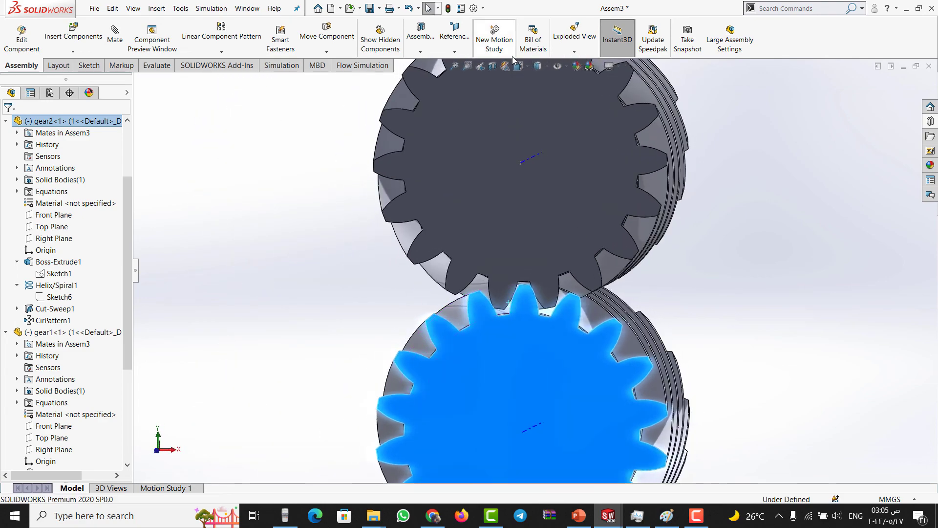
click(523, 69)
click(367, 286)
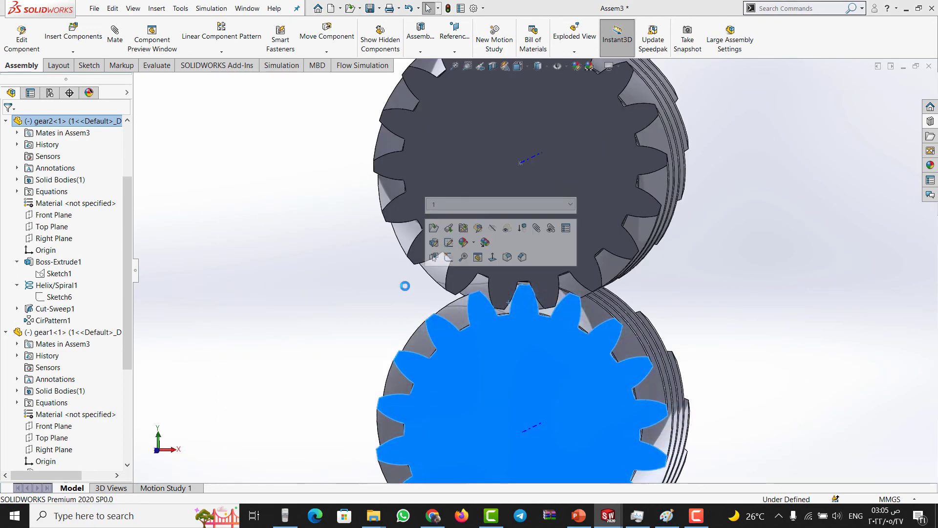
scroll(530, 241, down, 3)
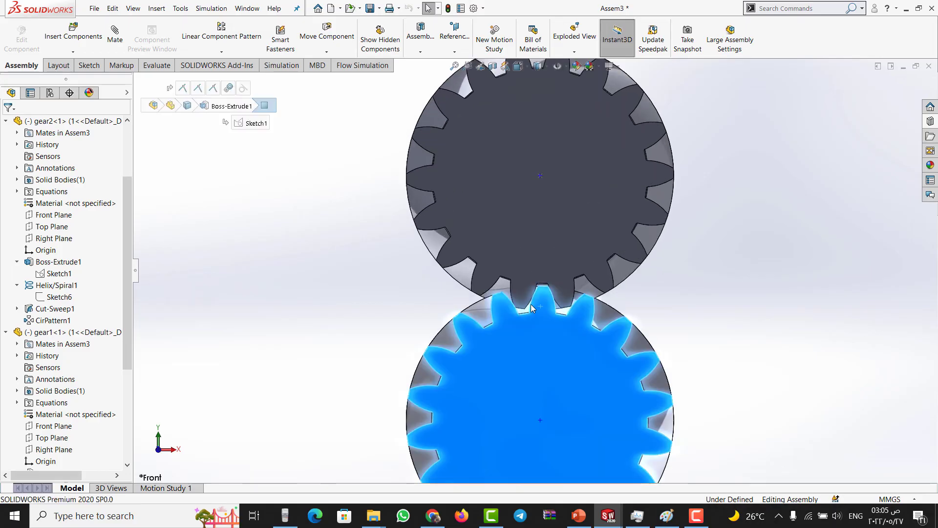
drag(491, 307, 486, 503)
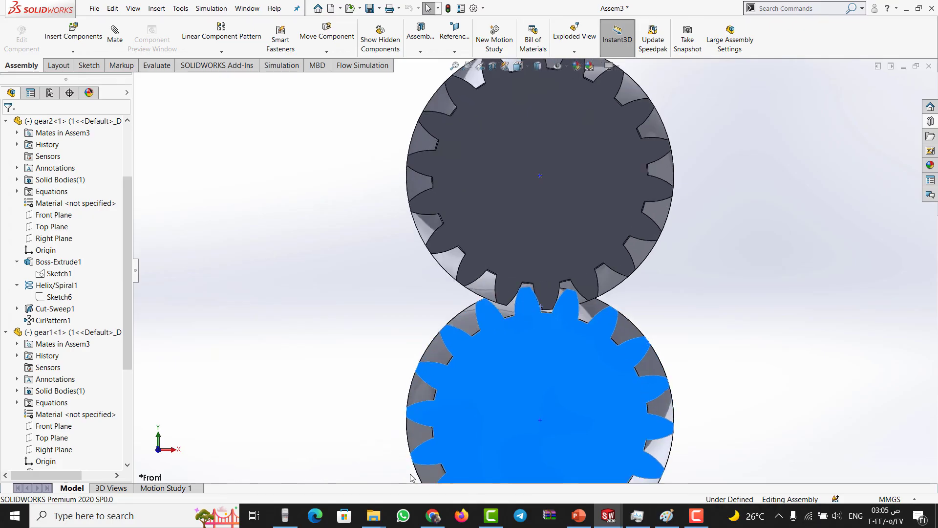
click(465, 188)
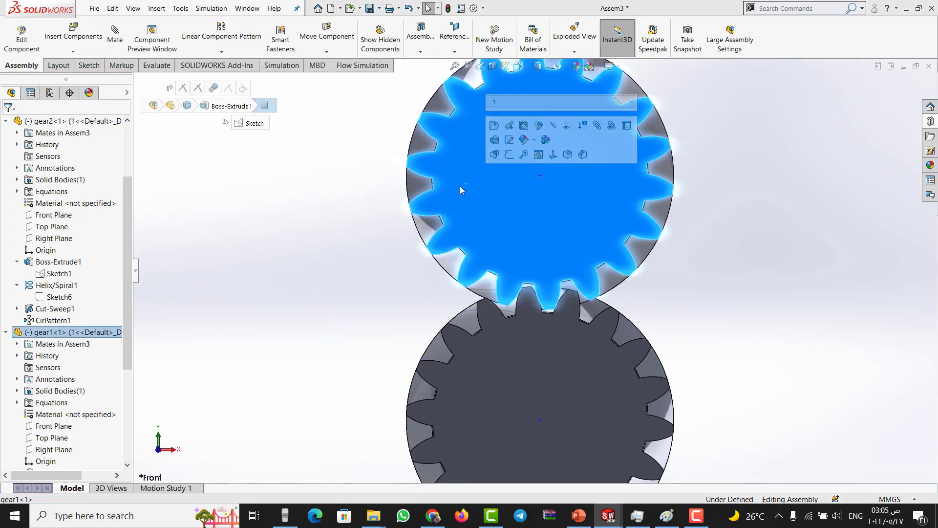
Step: Change gear1's global variable n to 30 and rebuild the part
click(494, 126)
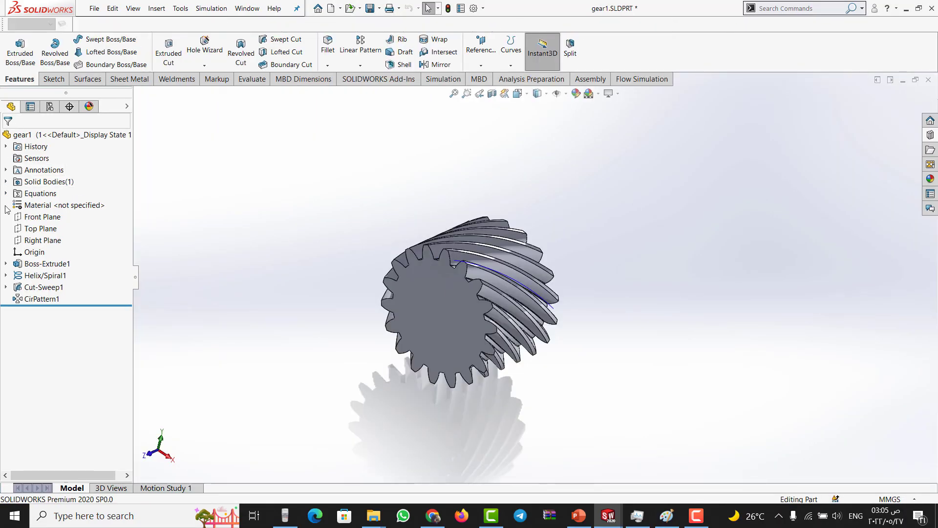
click(9, 195)
right_click(46, 210)
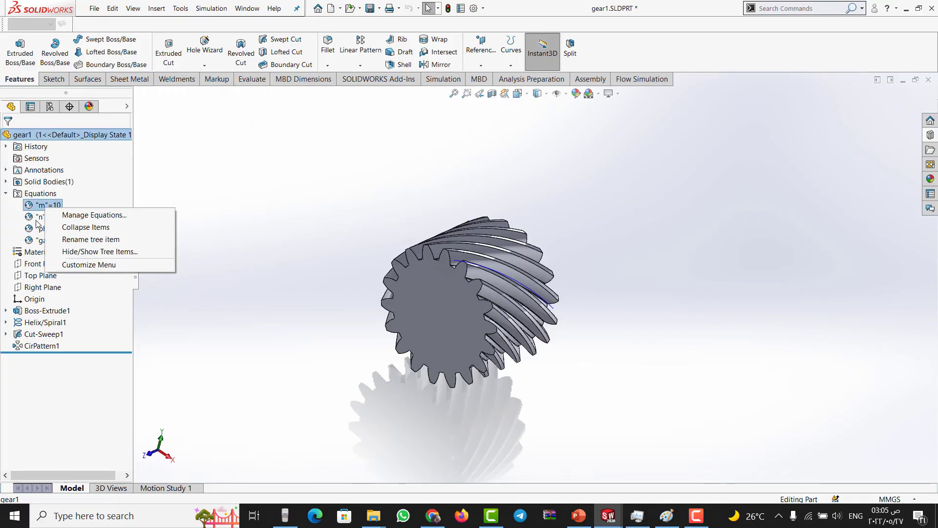
click(80, 228)
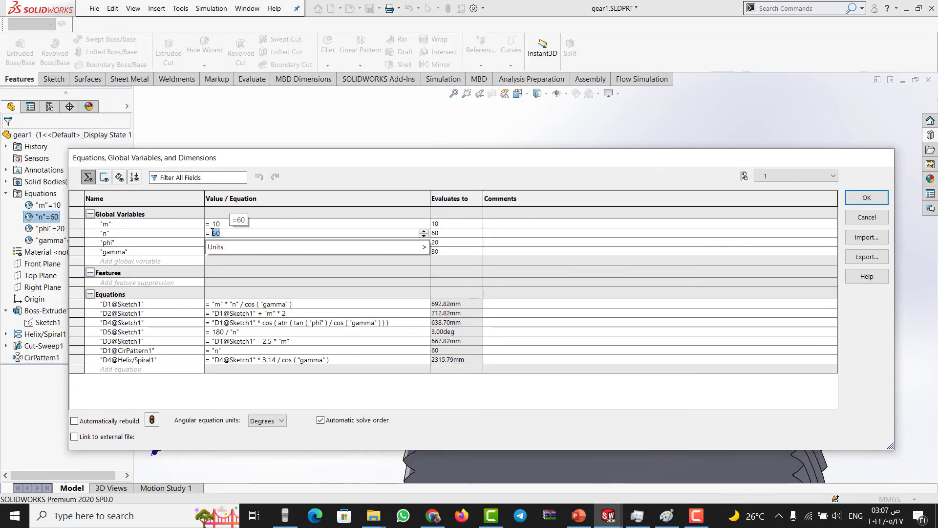
text(0)
key(Return)
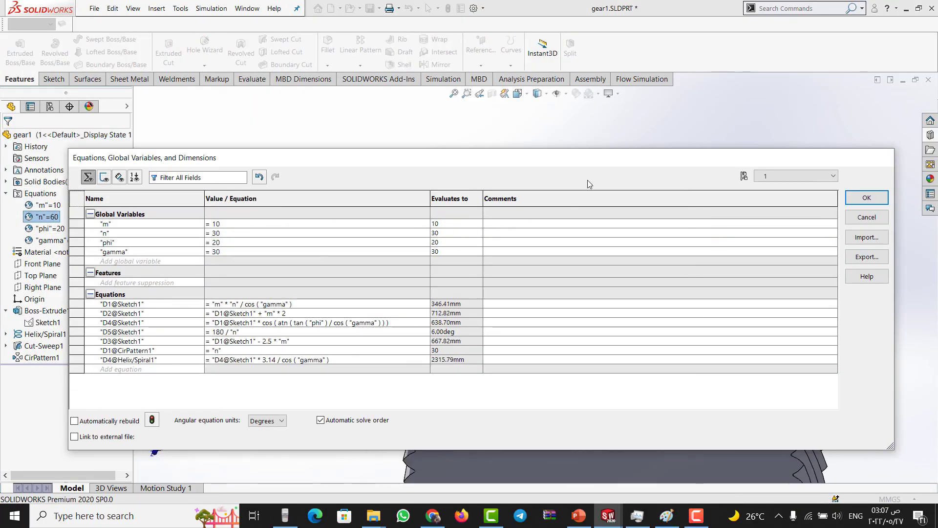
click(865, 198)
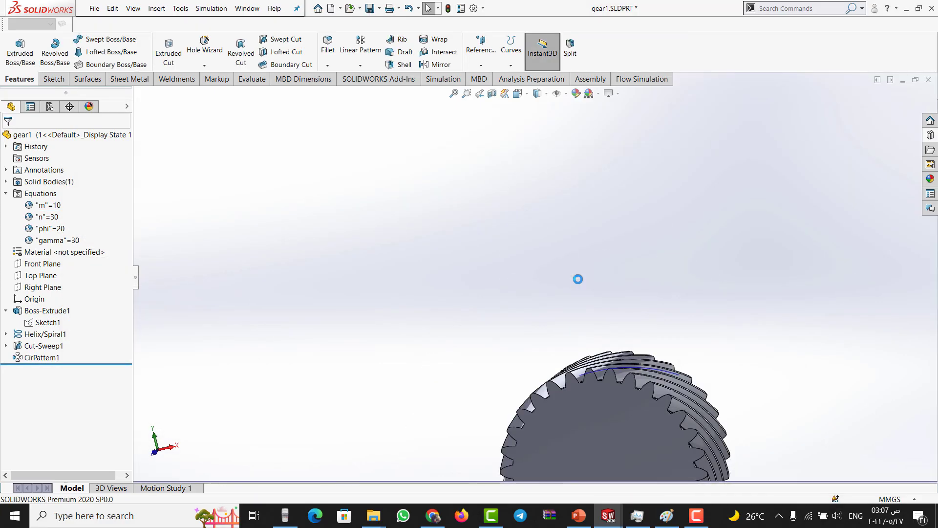
Step: Close gear1 and save the changes to gear1.SLDPRT
middle_drag(664, 312, 493, 312)
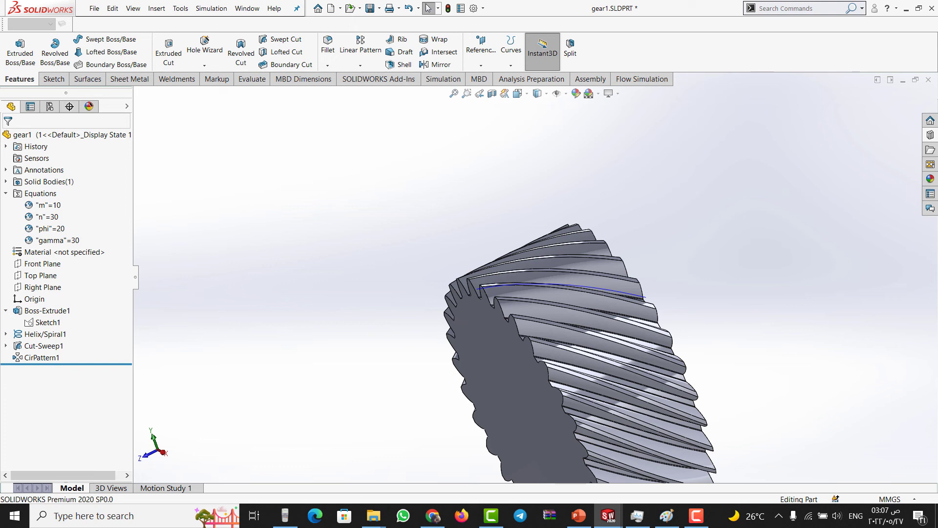
key(ctrl+w)
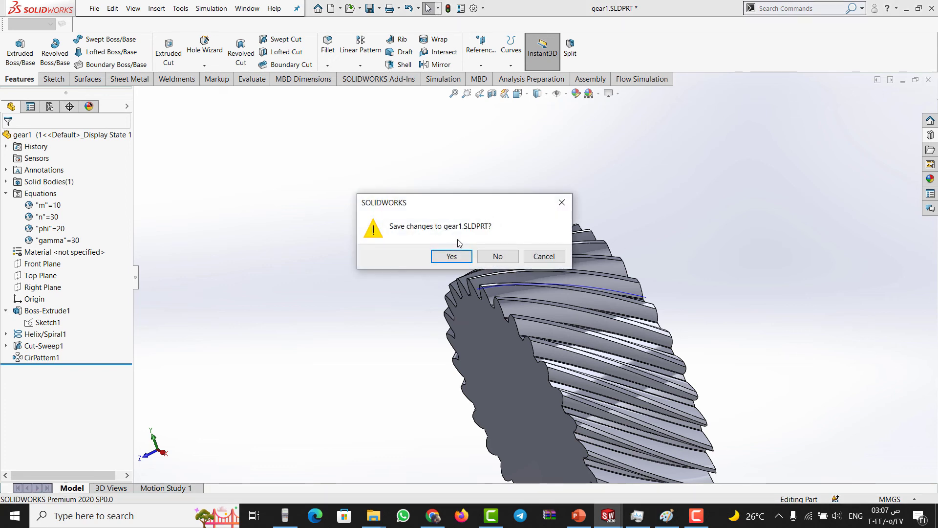
click(465, 255)
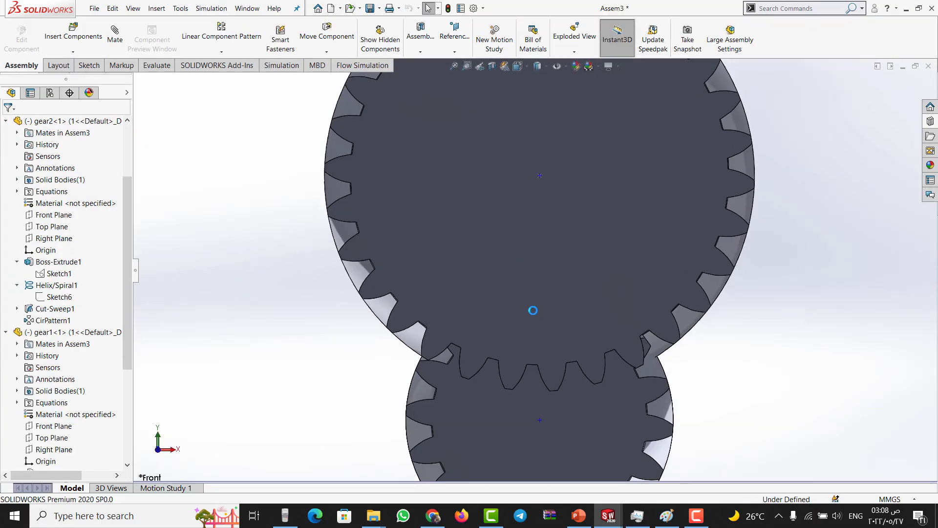
Step: Orbit the assembly to view the helical teeth and pick the smaller and larger gears
scroll(530, 312, up, 3)
middle_drag(531, 312, 543, 354)
click(549, 371)
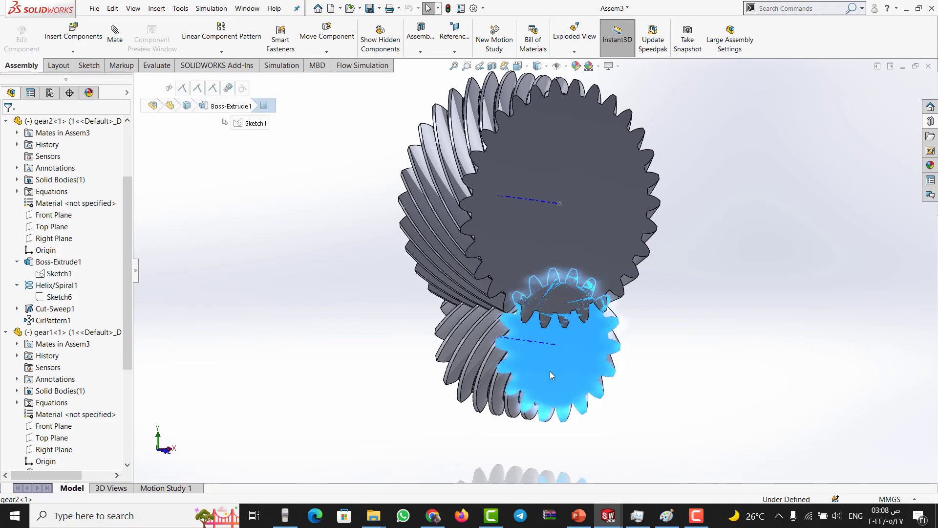
click(555, 233)
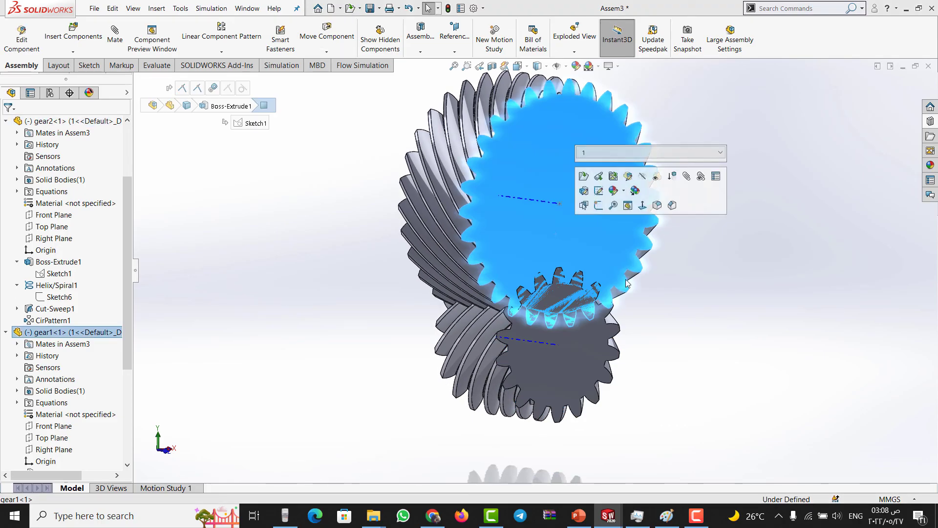
scroll(49, 410, down, 5)
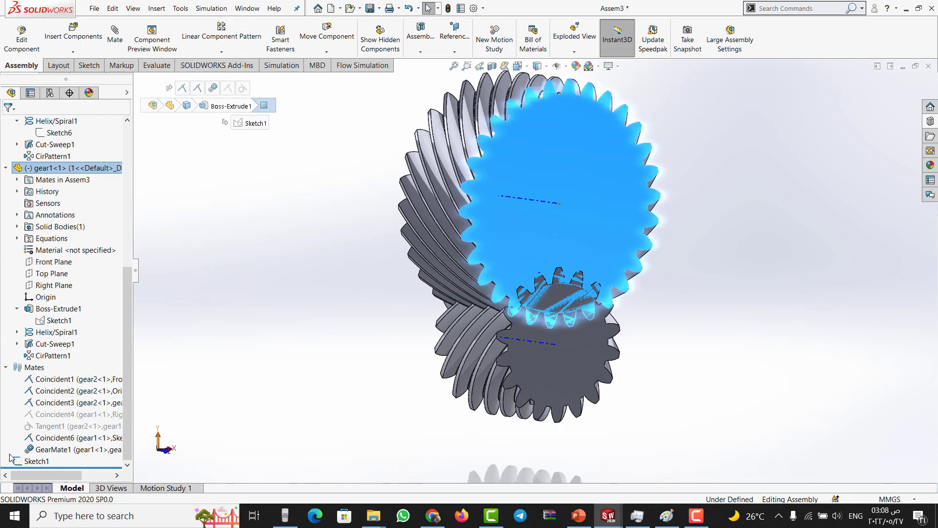
Step: Suppress the GearMate1 and Coincident6 mates
click(43, 449)
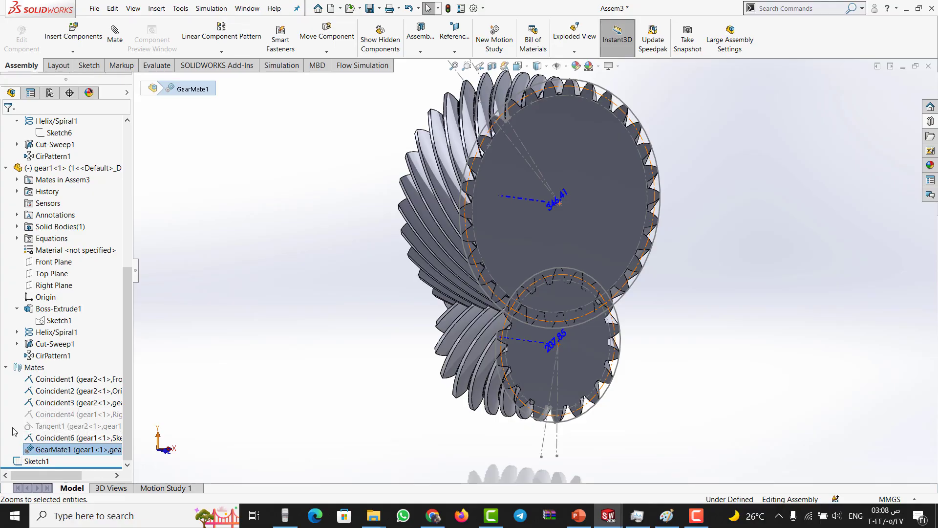
click(34, 442)
ctrl+click(41, 449)
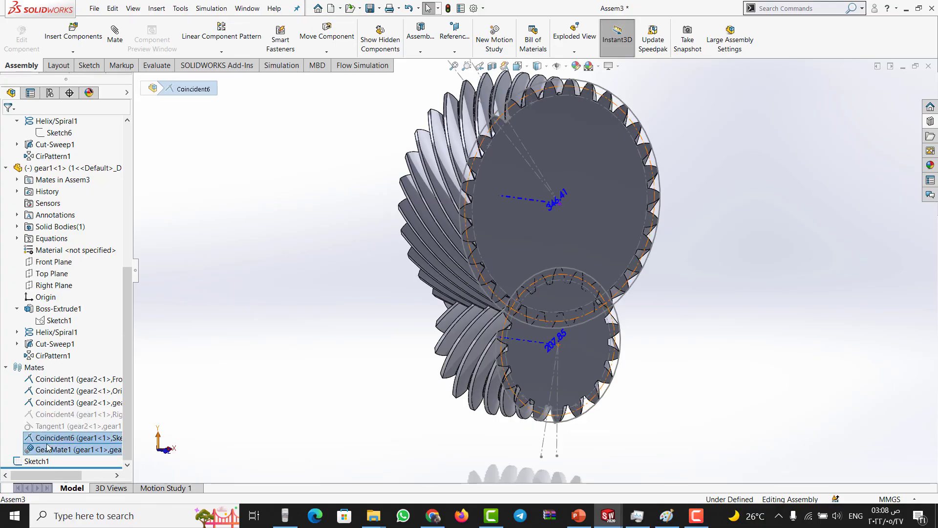
click(78, 418)
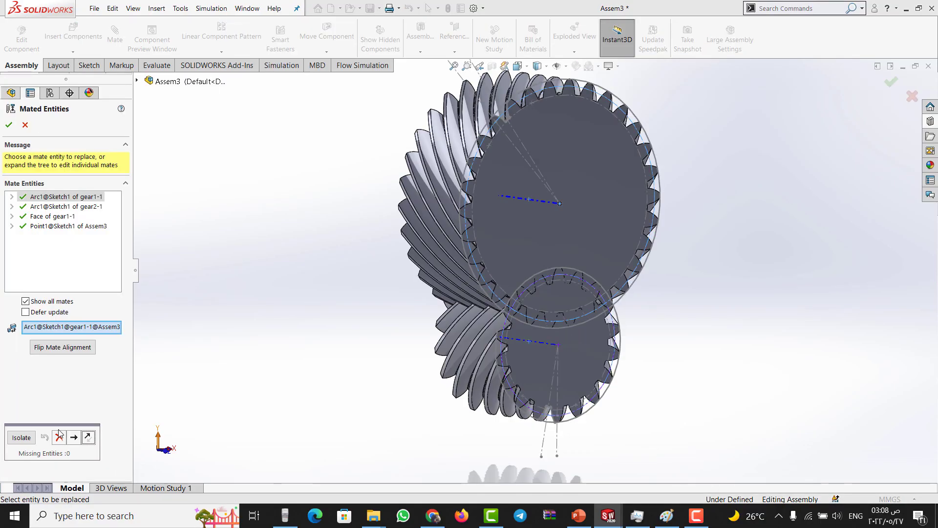
click(9, 125)
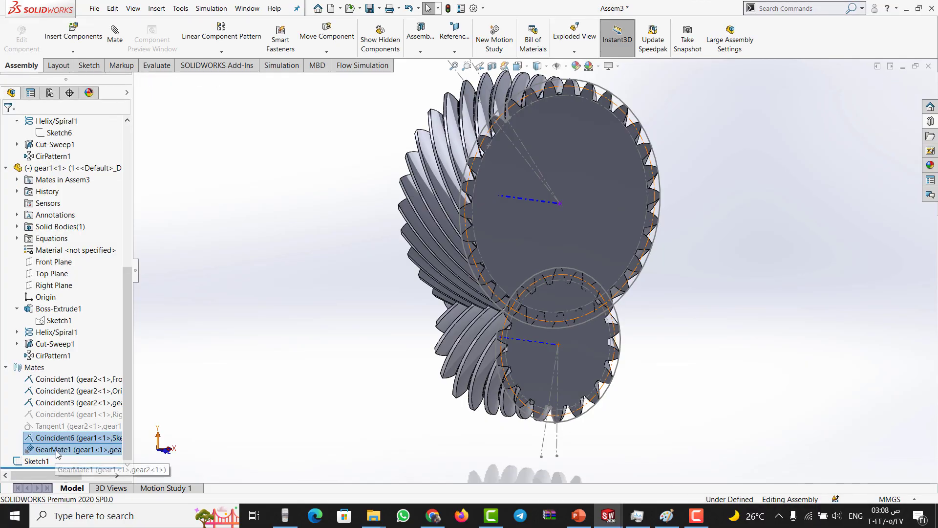
right_click(56, 450)
click(86, 321)
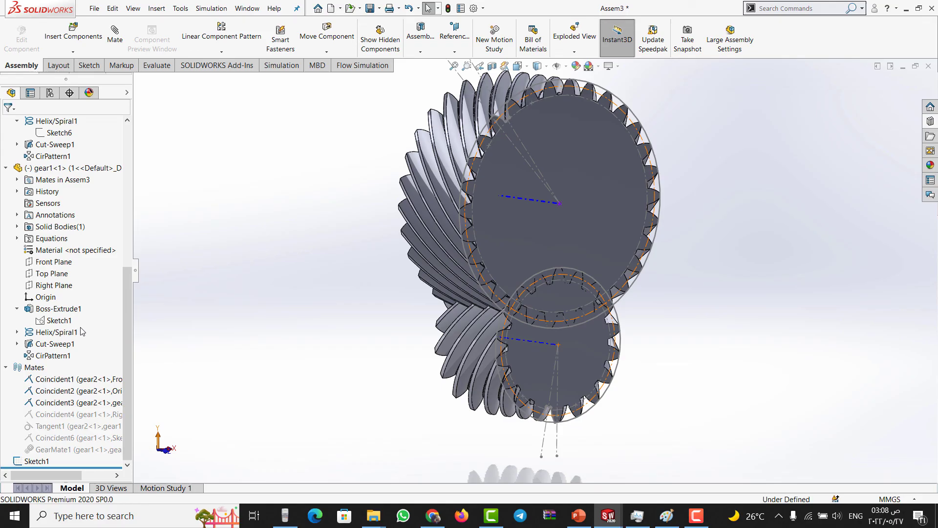
Step: Unsuppress Coincident4 and Tangent1, leaving Tangent1 with an error, and turn the view toward the gears
click(68, 414)
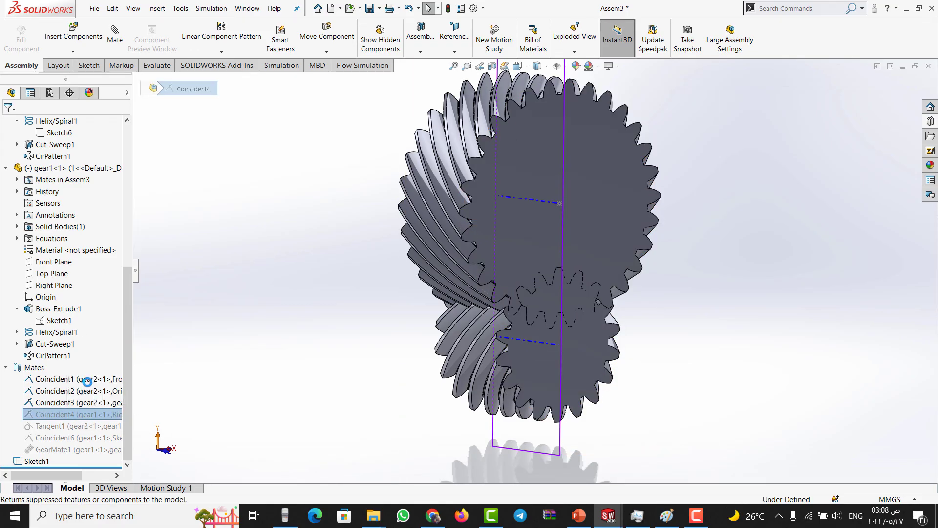
click(68, 425)
click(89, 399)
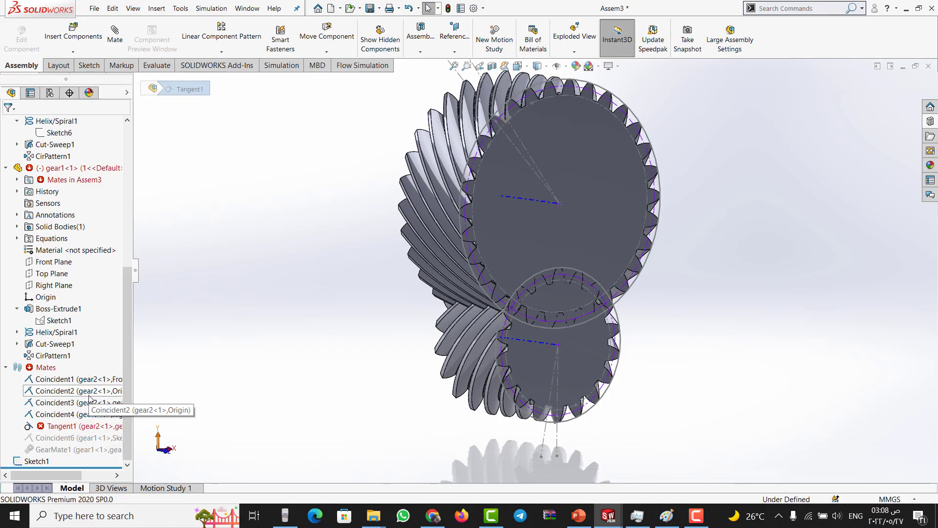
drag(518, 246, 458, 99)
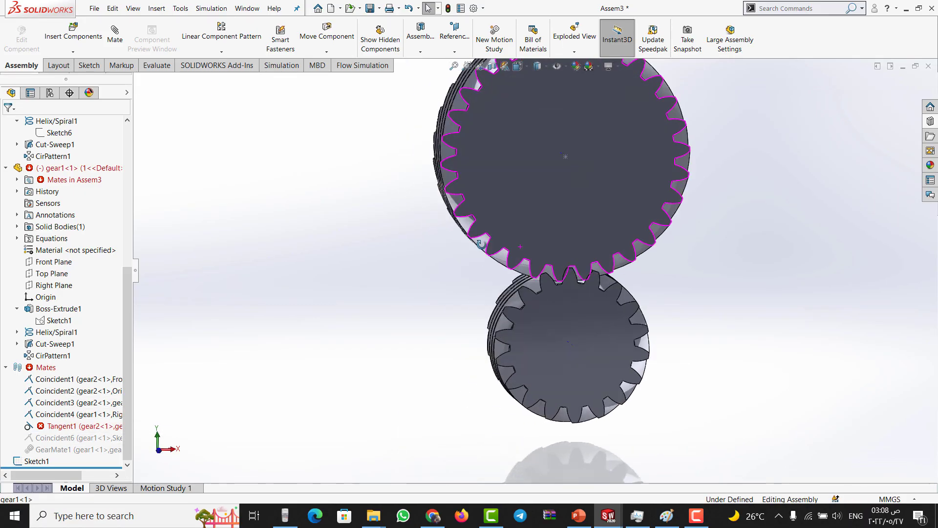
Step: In Front view, zoom in and rotate gear1 a few degrees so its teeth mesh
click(517, 70)
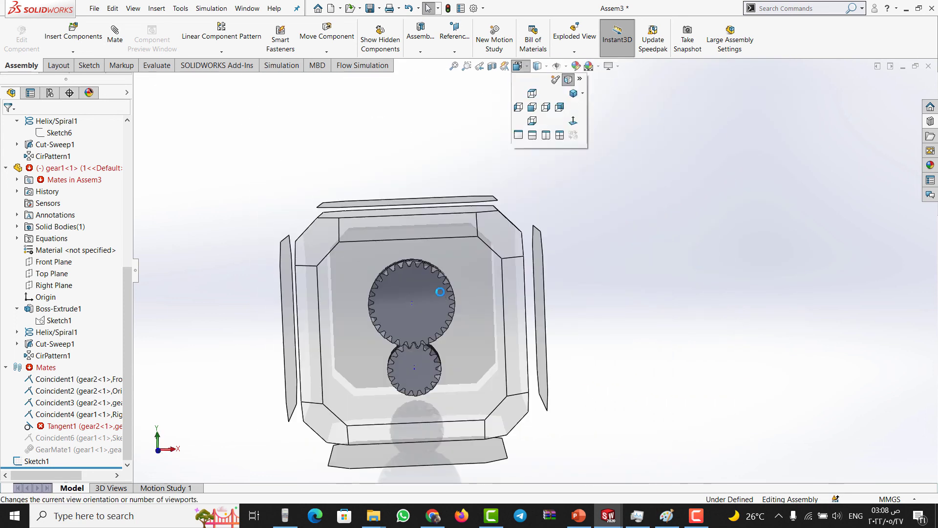
click(462, 321)
scroll(538, 318, down, 3)
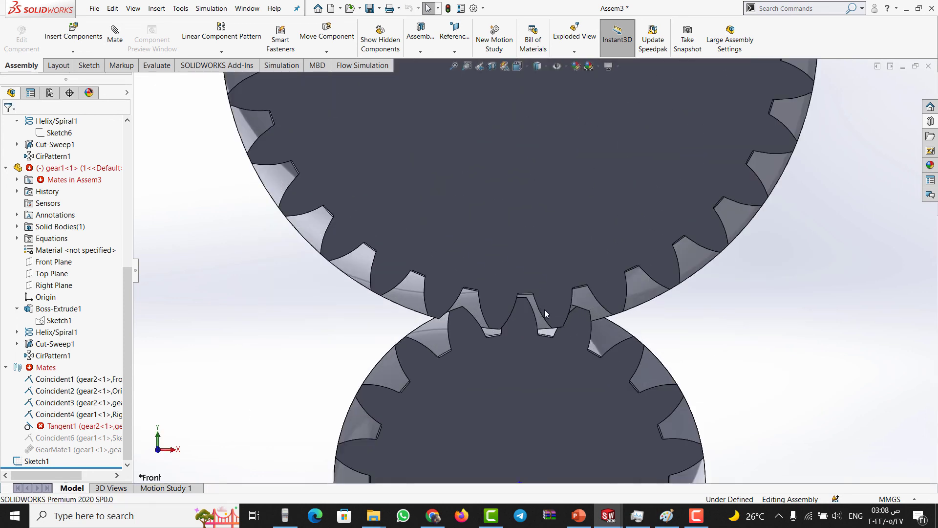
scroll(544, 309, down, 2)
click(547, 300)
drag(546, 301, 529, 307)
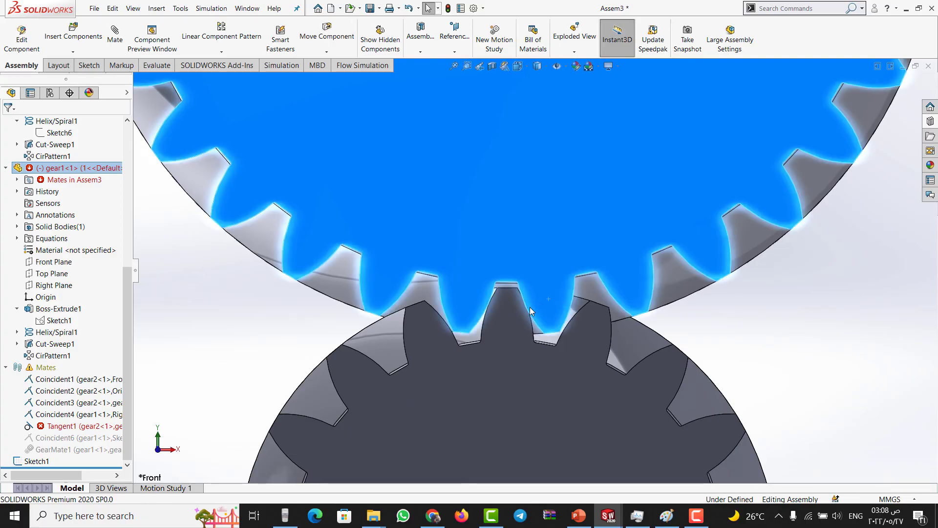
Step: Suppress Coincident4 and Tangent1 and unsuppress Coincident6 and GearMate1, clearing the errors
click(55, 415)
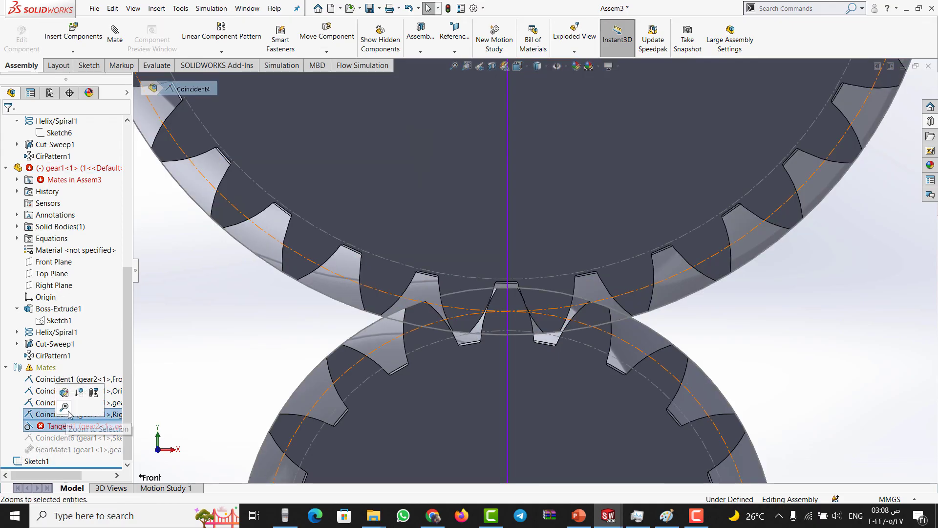
click(62, 438)
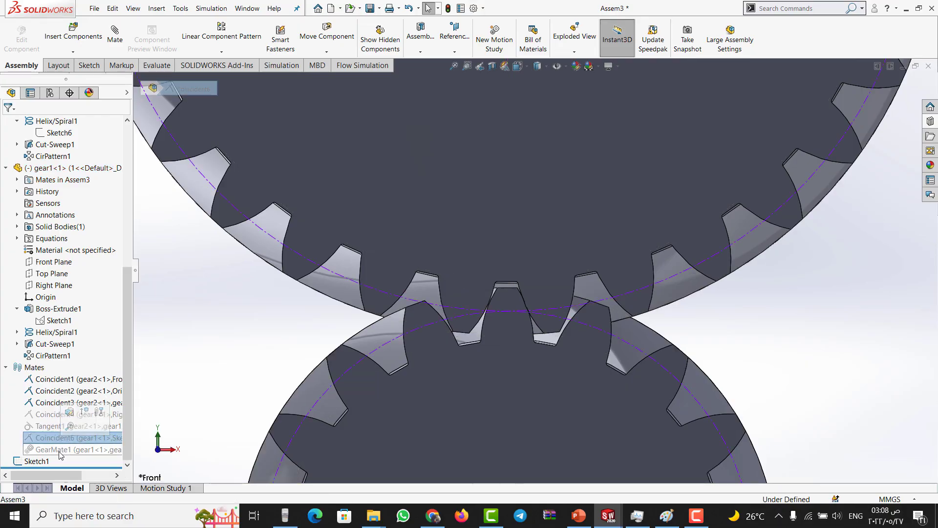
click(84, 430)
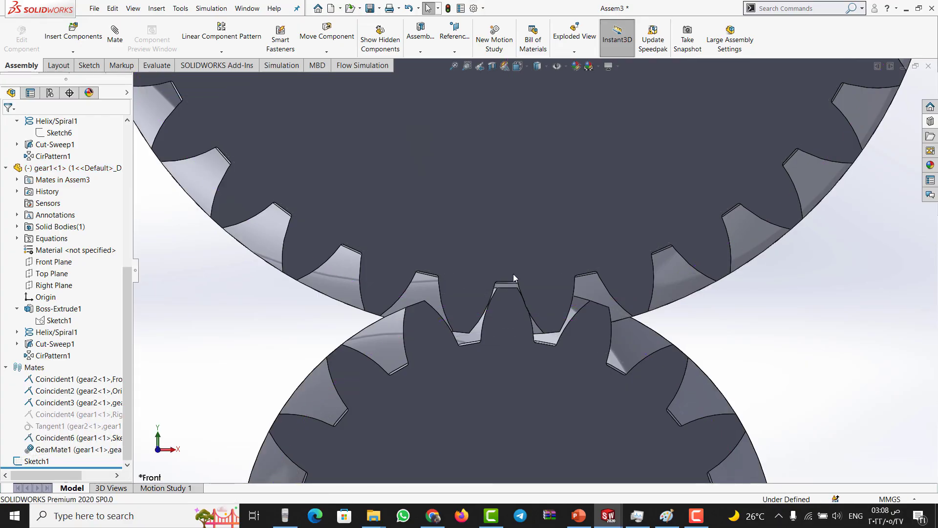
scroll(502, 324, up, 4)
Step: Turn the smaller gear so both gears rotate together, then orbit to an angled 3D view
scroll(508, 340, up, 1)
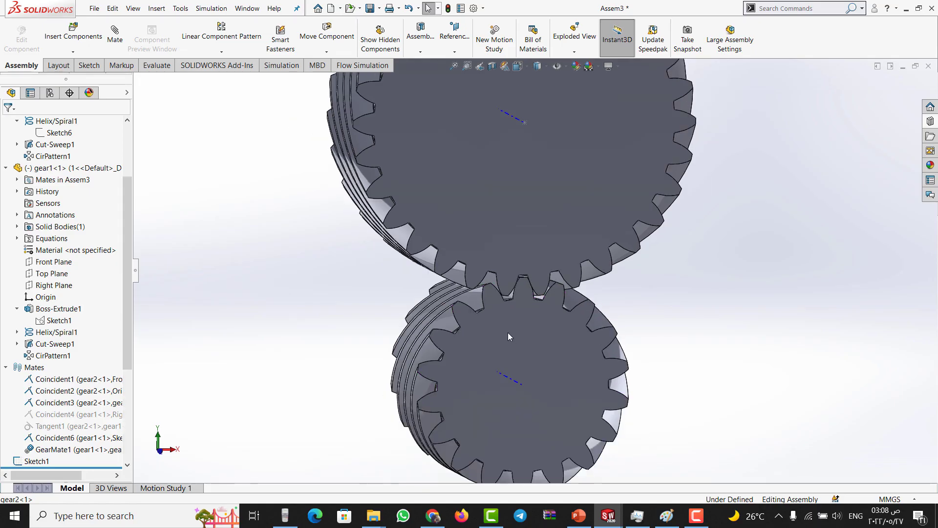
mouse_move(508, 333)
mouse_down()
mouse_move(463, 356)
mouse_move(453, 388)
mouse_move(491, 433)
mouse_move(576, 427)
mouse_move(570, 344)
mouse_move(444, 371)
mouse_move(467, 394)
mouse_up()
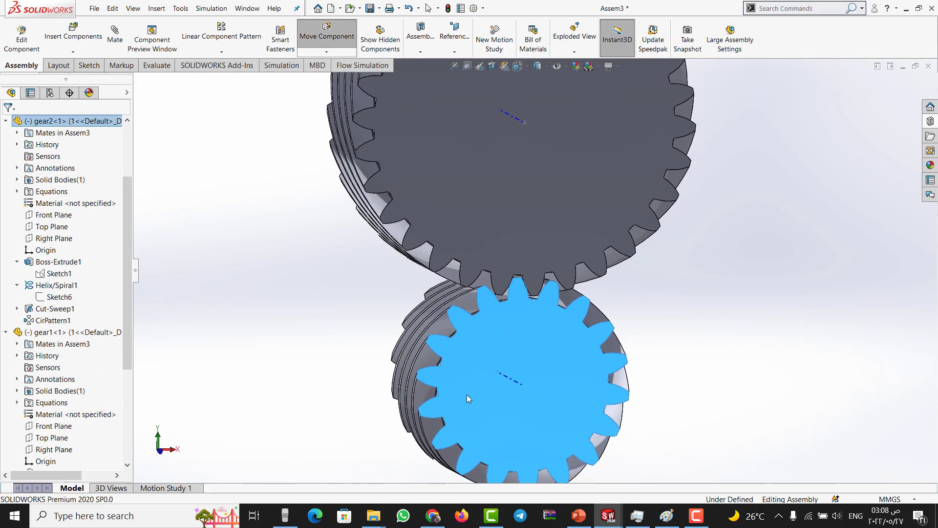
key(Escape)
mouse_move(503, 342)
middle_down()
mouse_move(586, 352)
mouse_move(619, 370)
mouse_move(569, 367)
mouse_move(511, 336)
mouse_move(509, 321)
middle_up()
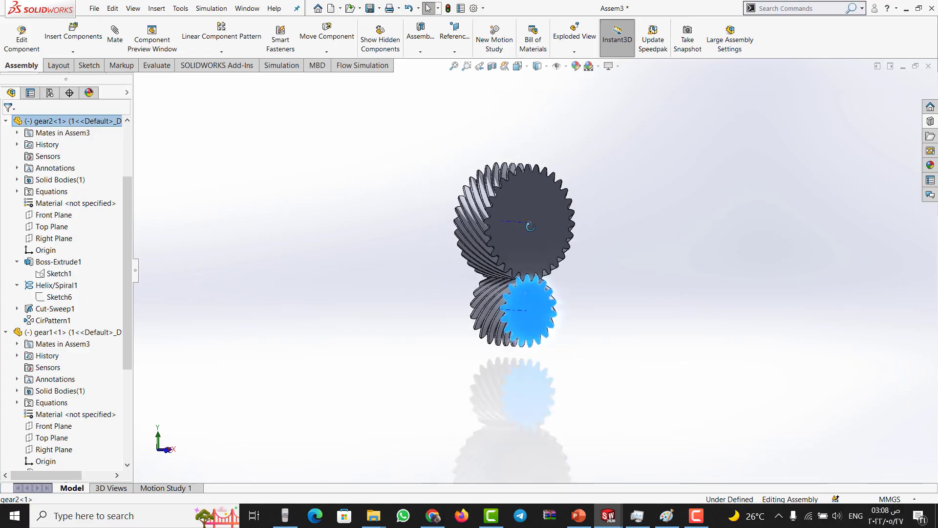